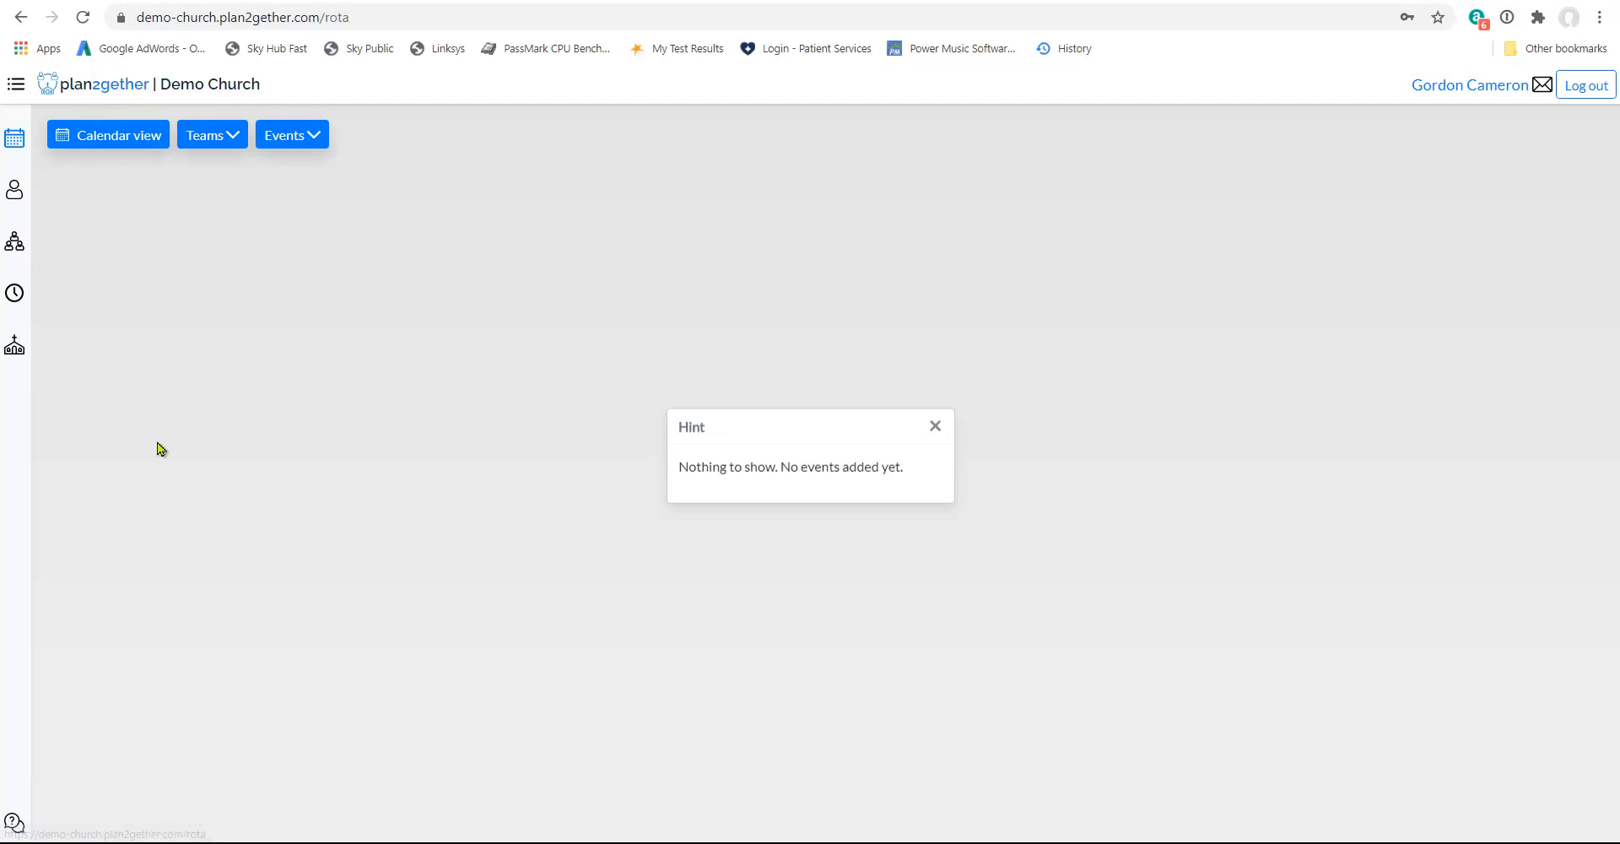
Review the people list, the list of teams and the members and roles of the AV Team.
{"action": "left_click", "coordinate": [14, 189]}
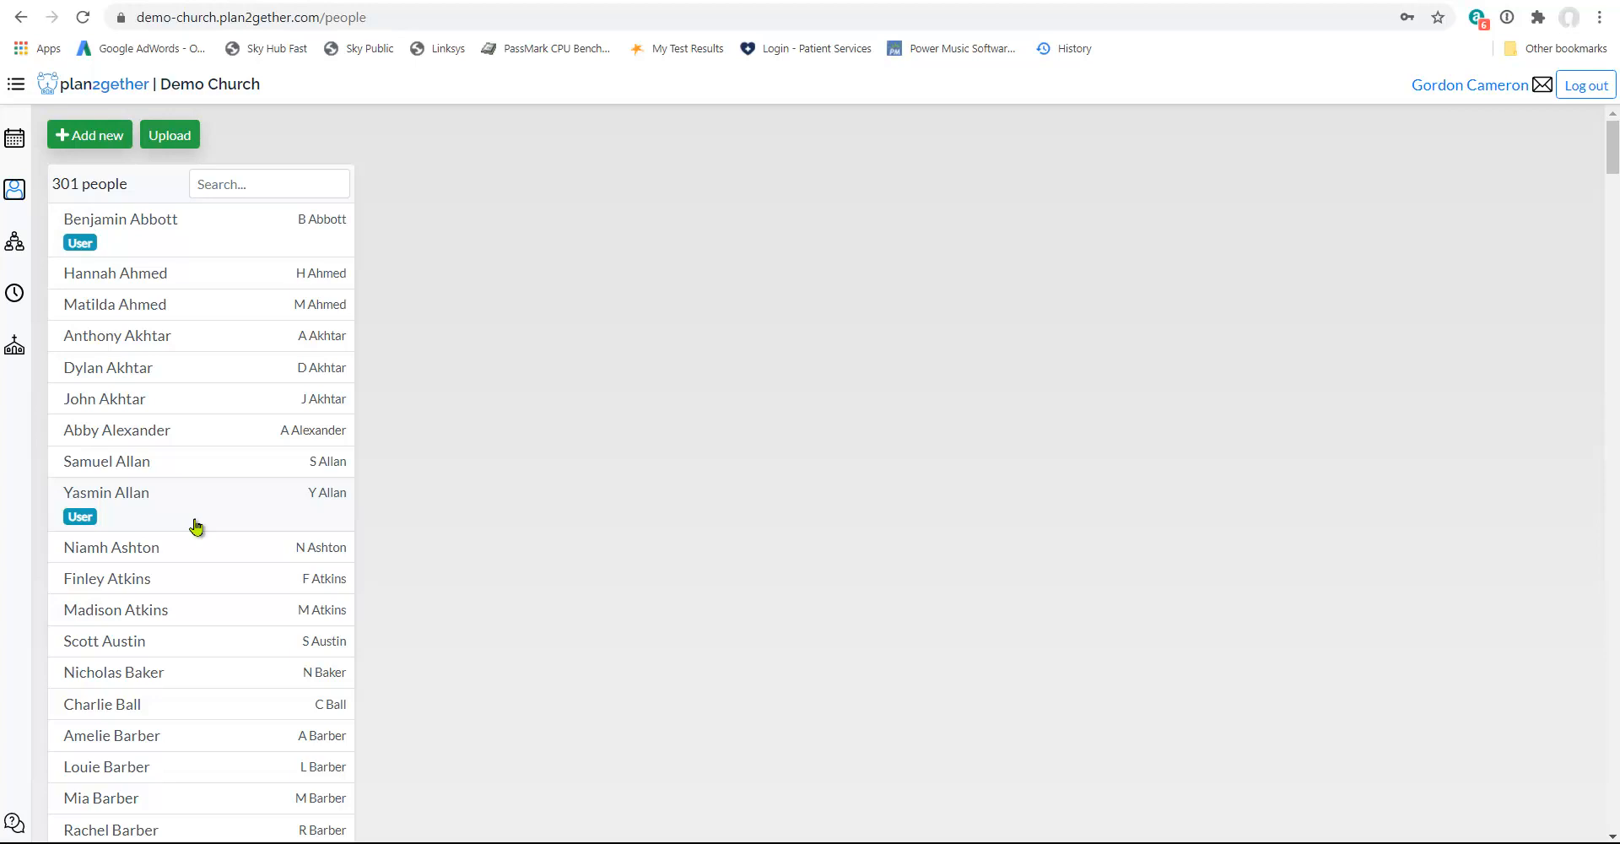
{"action": "left_click", "coordinate": [15, 245]}
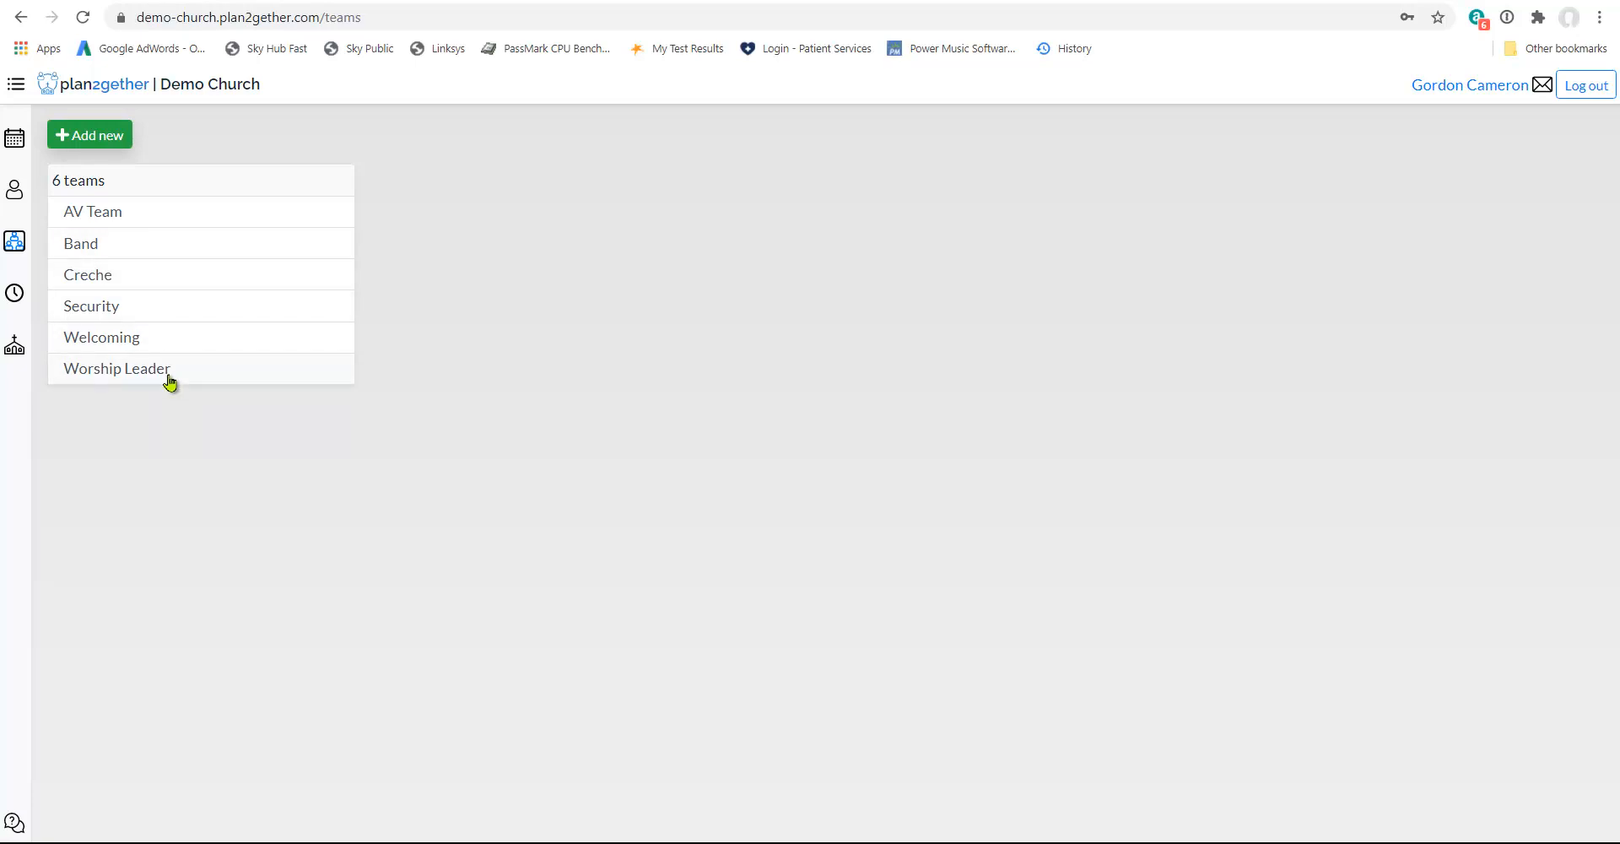
{"action": "left_click", "coordinate": [144, 213]}
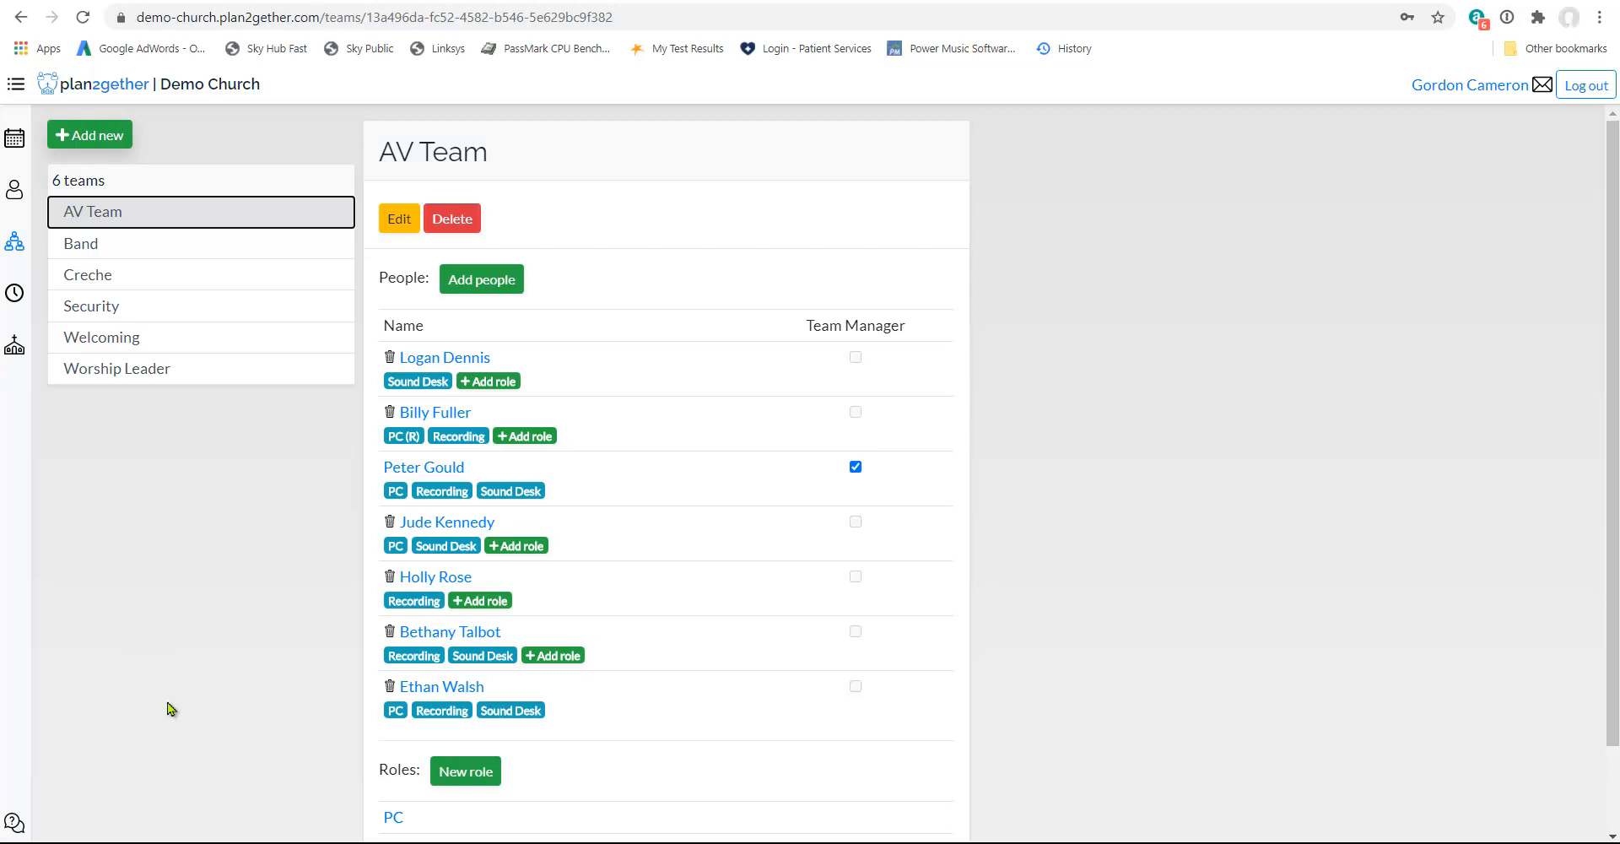
Start a new recurring event template named "Sunday Morning" with times 11:00 to 12:00.
{"action": "left_click", "coordinate": [15, 292]}
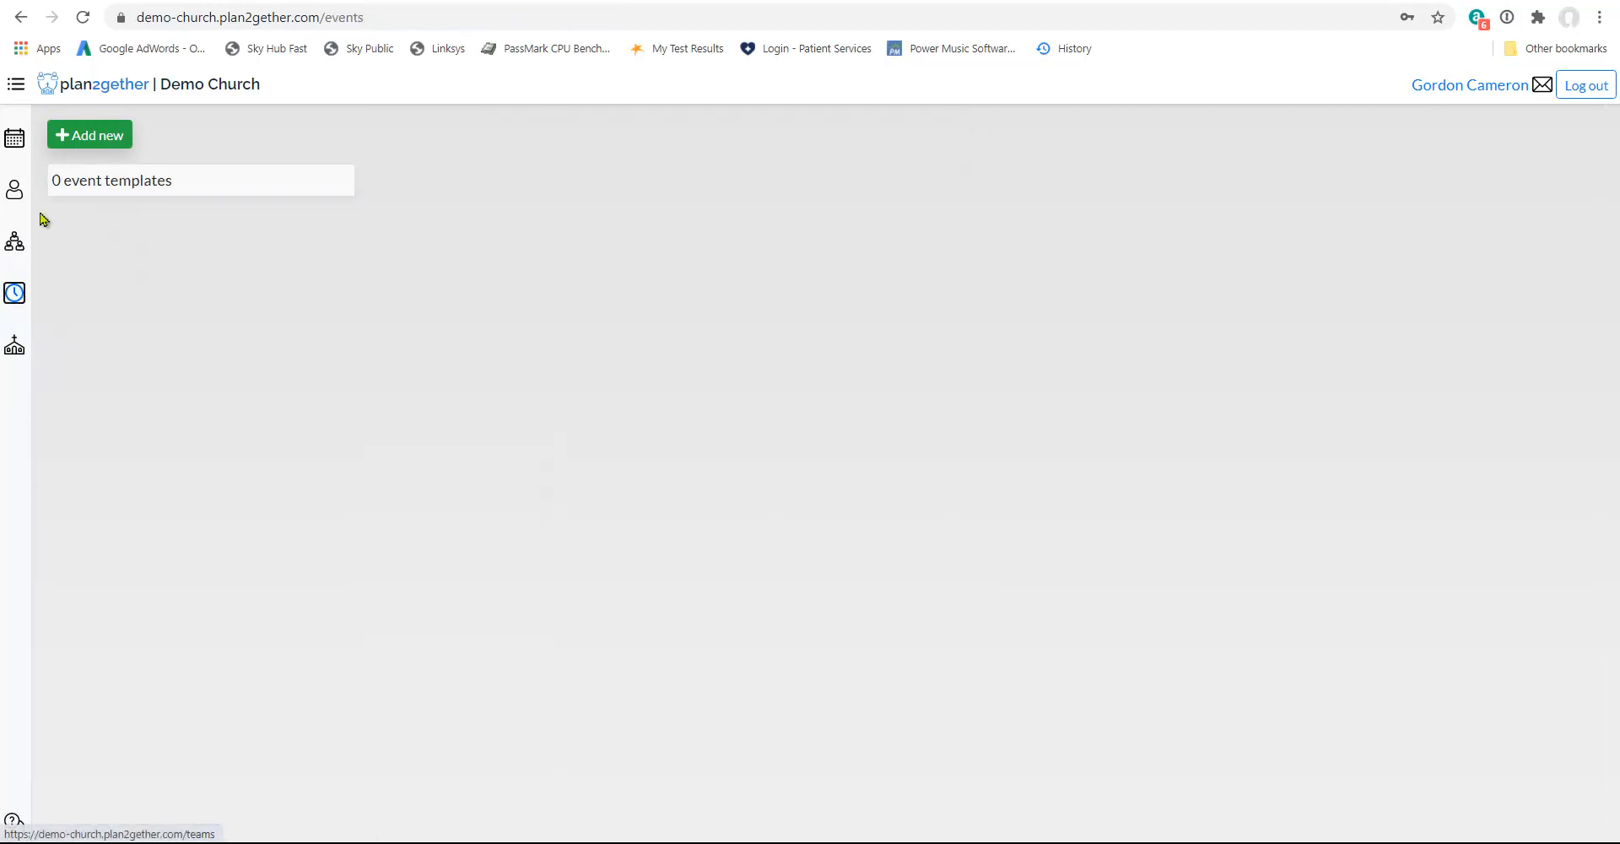
{"action": "left_click", "coordinate": [96, 135]}
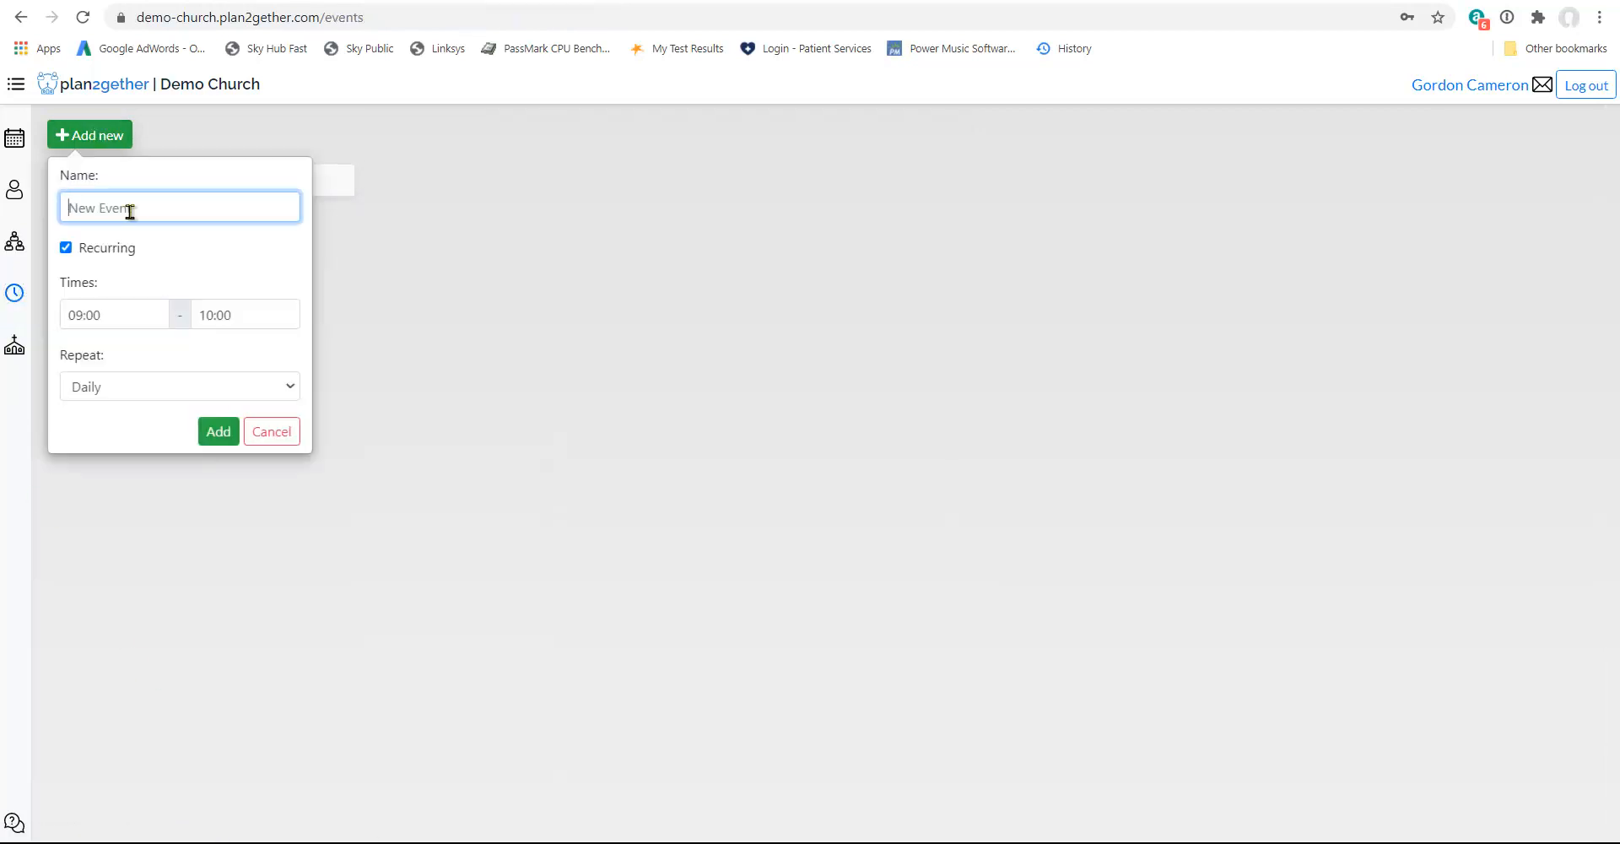
{"action": "type", "text": "Sunday Morning"}
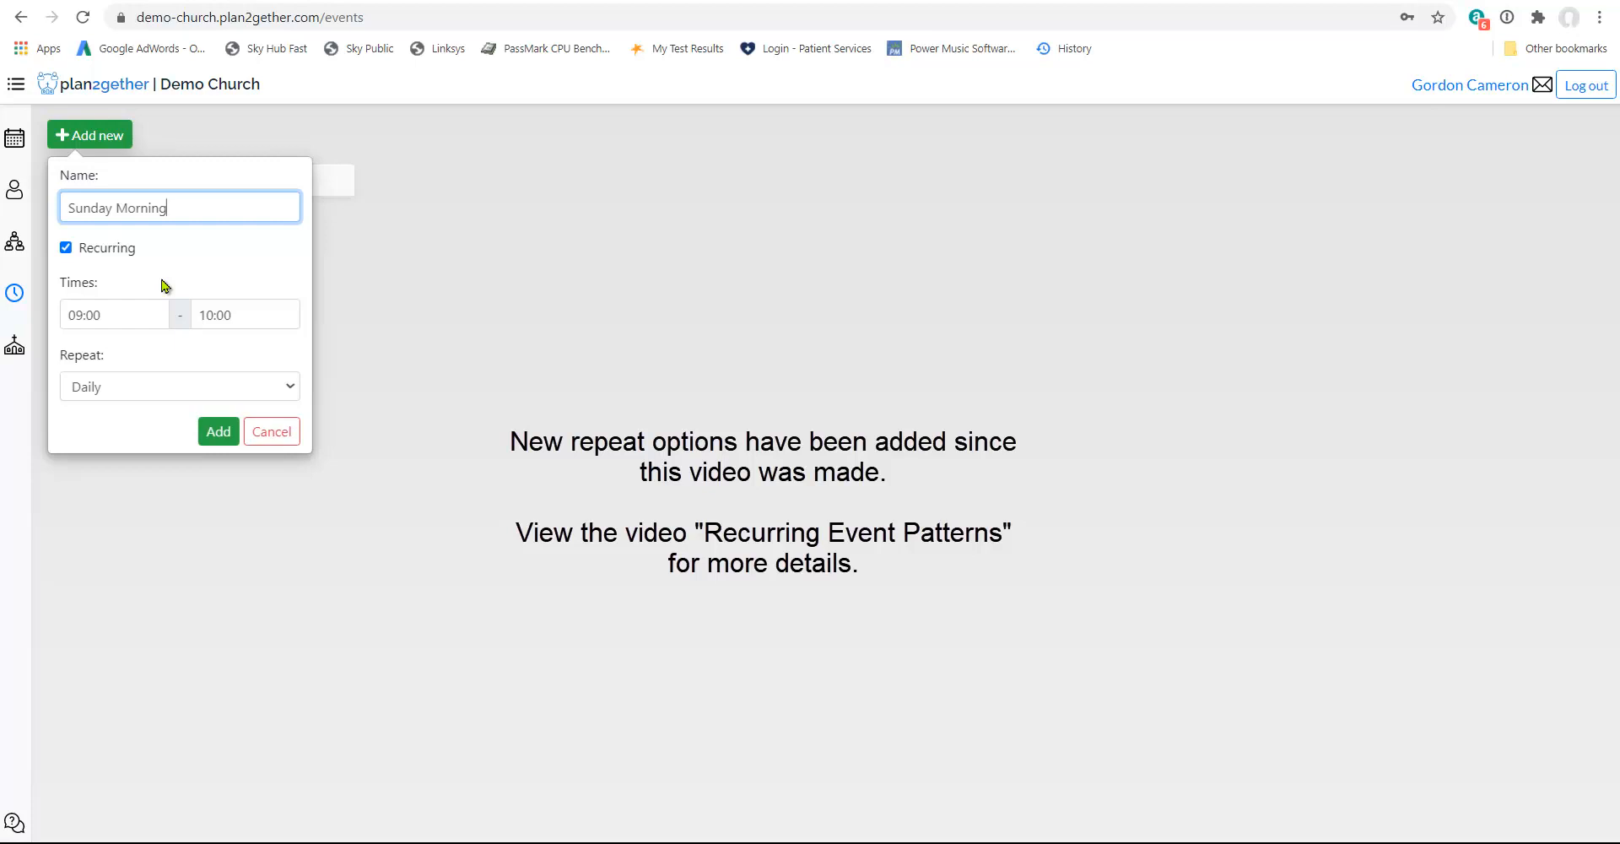
{"action": "left_click", "coordinate": [127, 317]}
{"action": "scroll", "coordinate": [145, 182], "scroll_direction": "down", "scroll_amount": 2}
{"action": "left_click", "coordinate": [118, 272]}
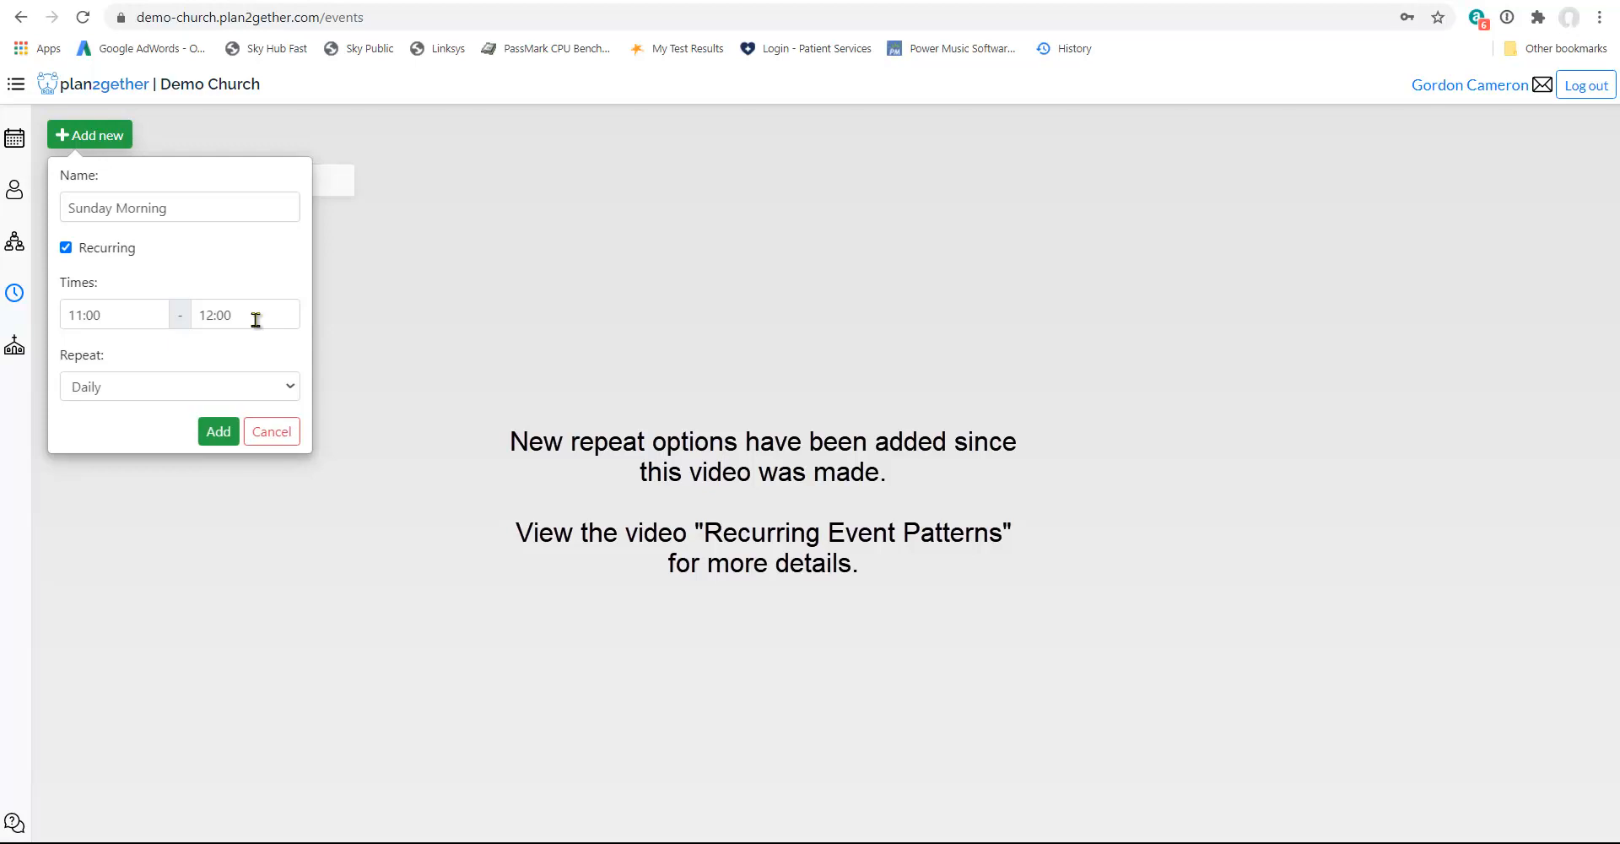
Set the event to repeat weekly on Sunday and add it.
{"action": "left_click", "coordinate": [296, 387]}
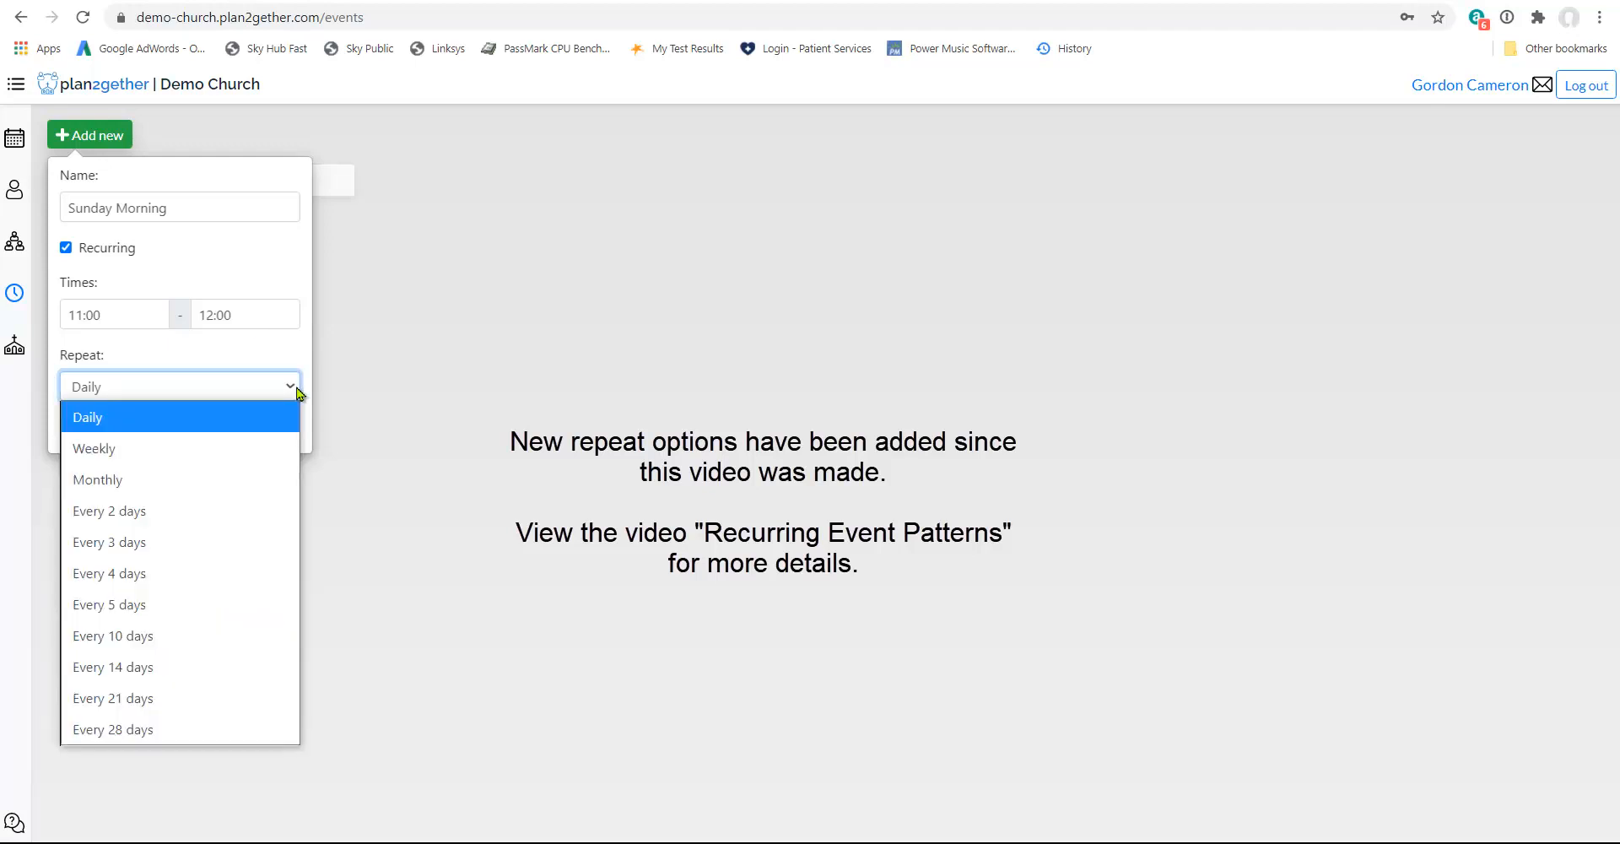
{"action": "left_click", "coordinate": [182, 446]}
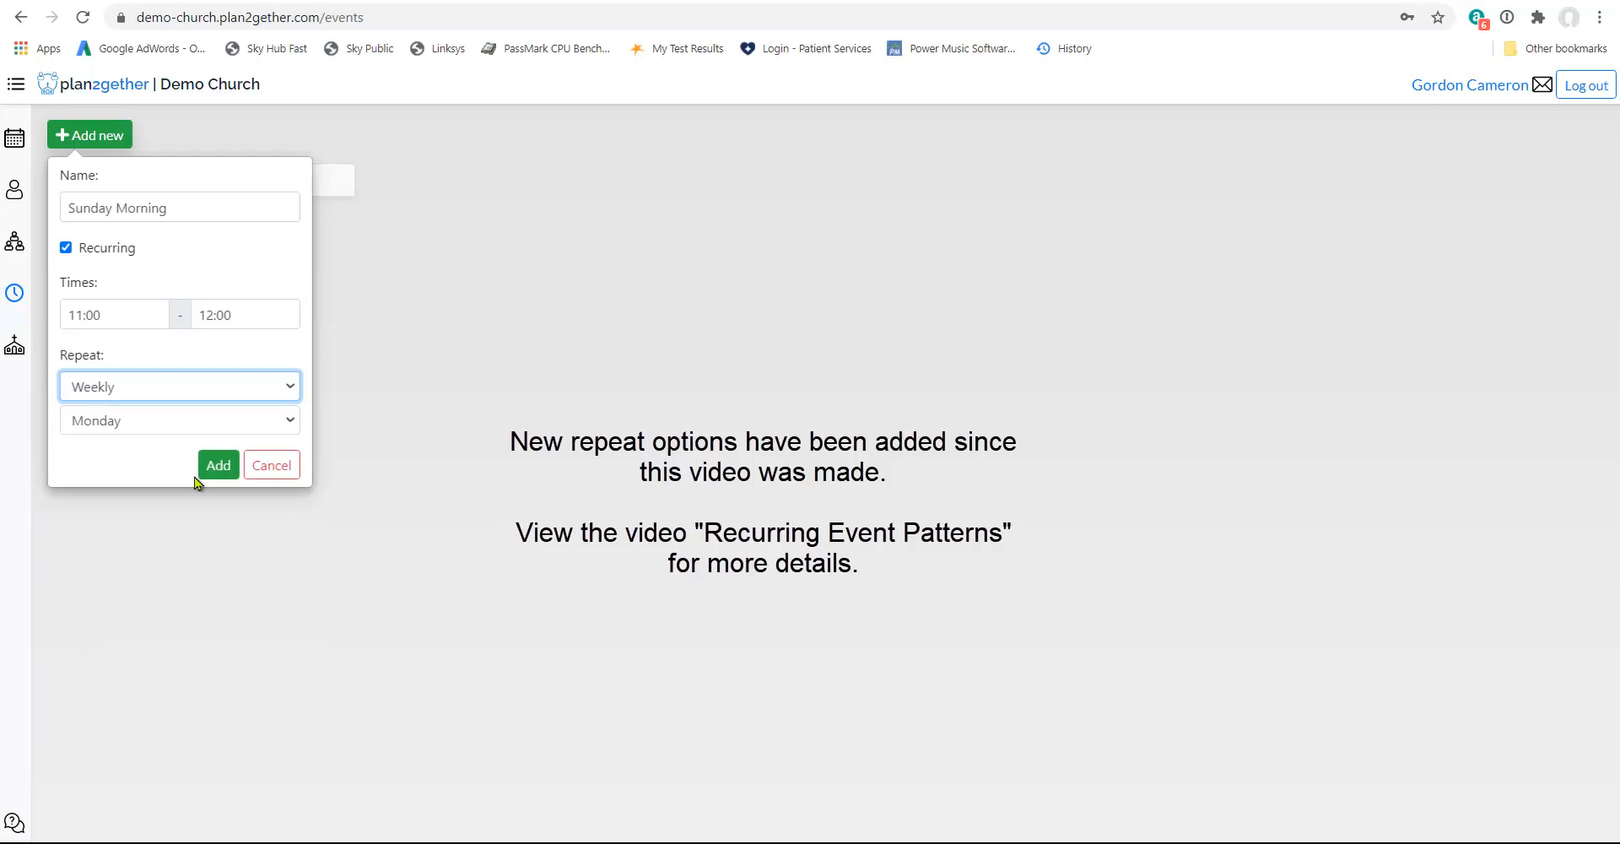
{"action": "left_click", "coordinate": [291, 422]}
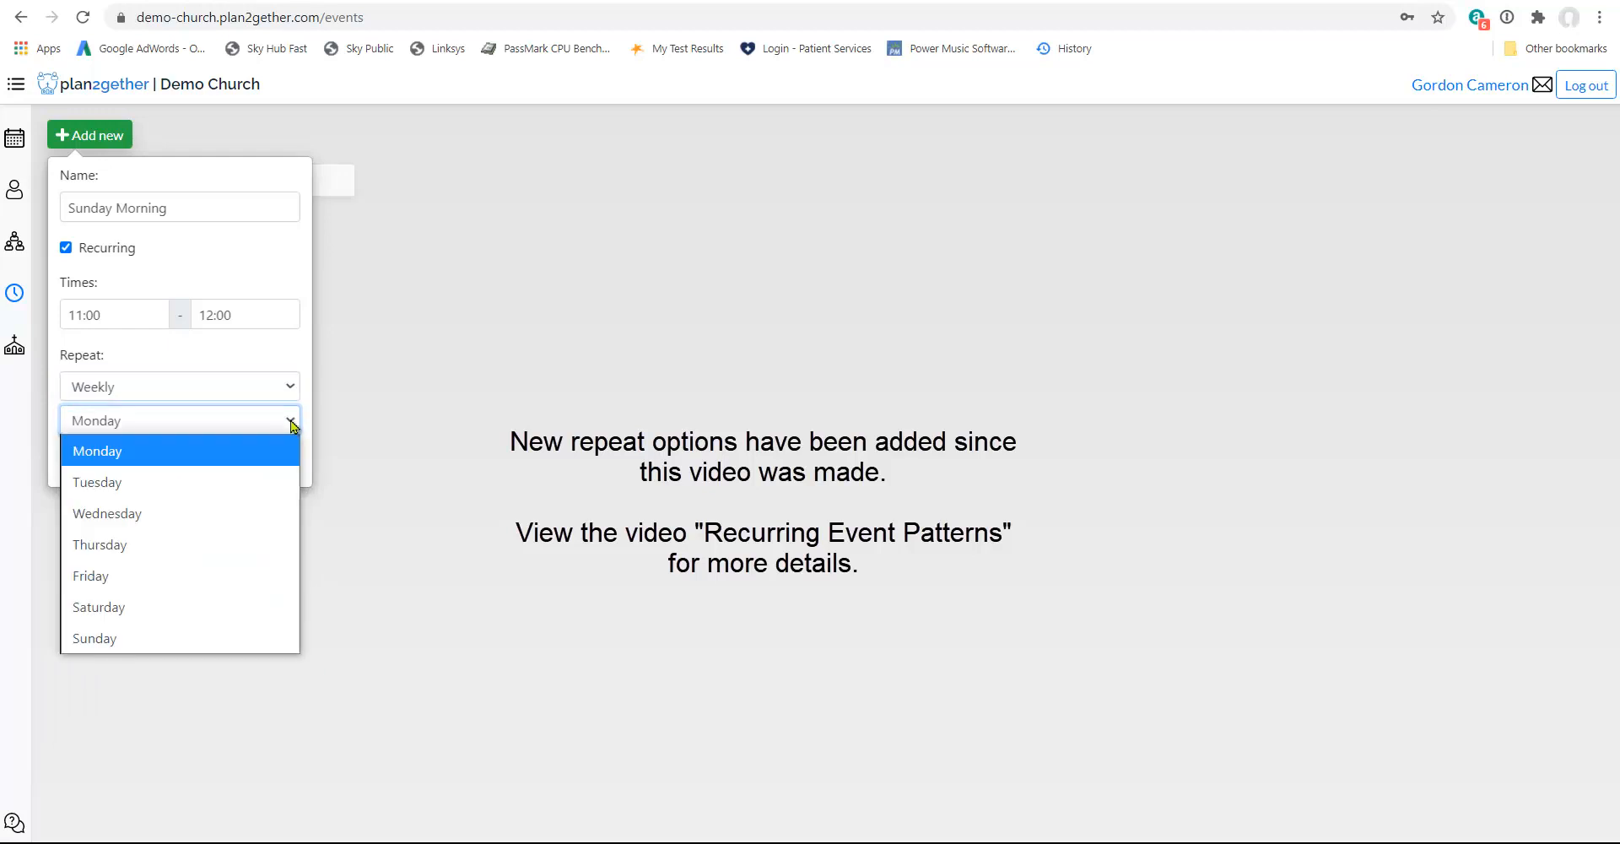
{"action": "left_click", "coordinate": [127, 641]}
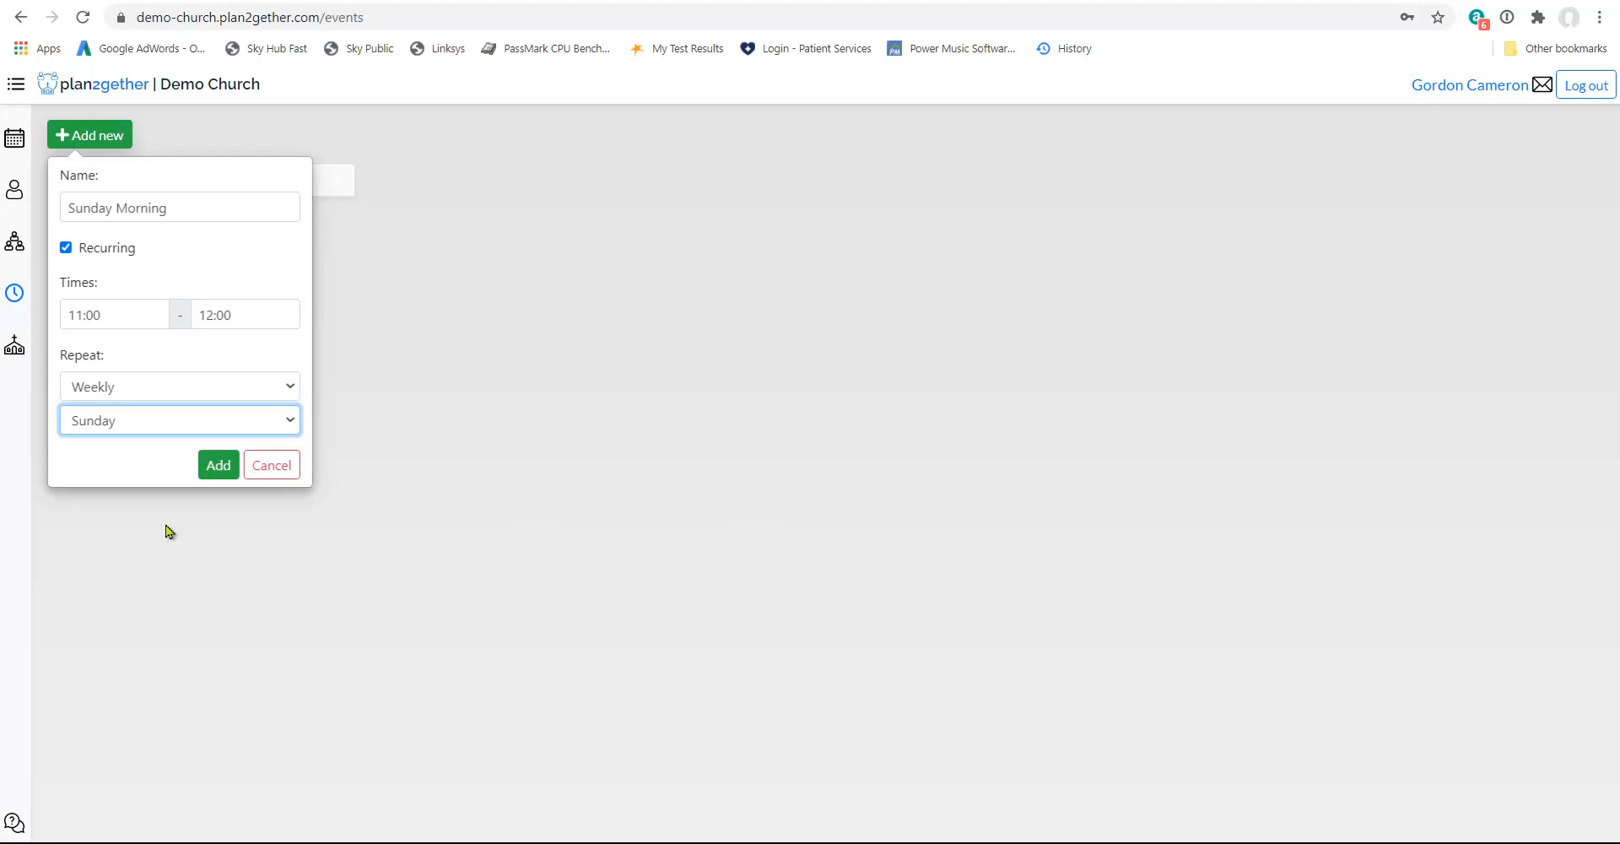
{"action": "left_click", "coordinate": [219, 465]}
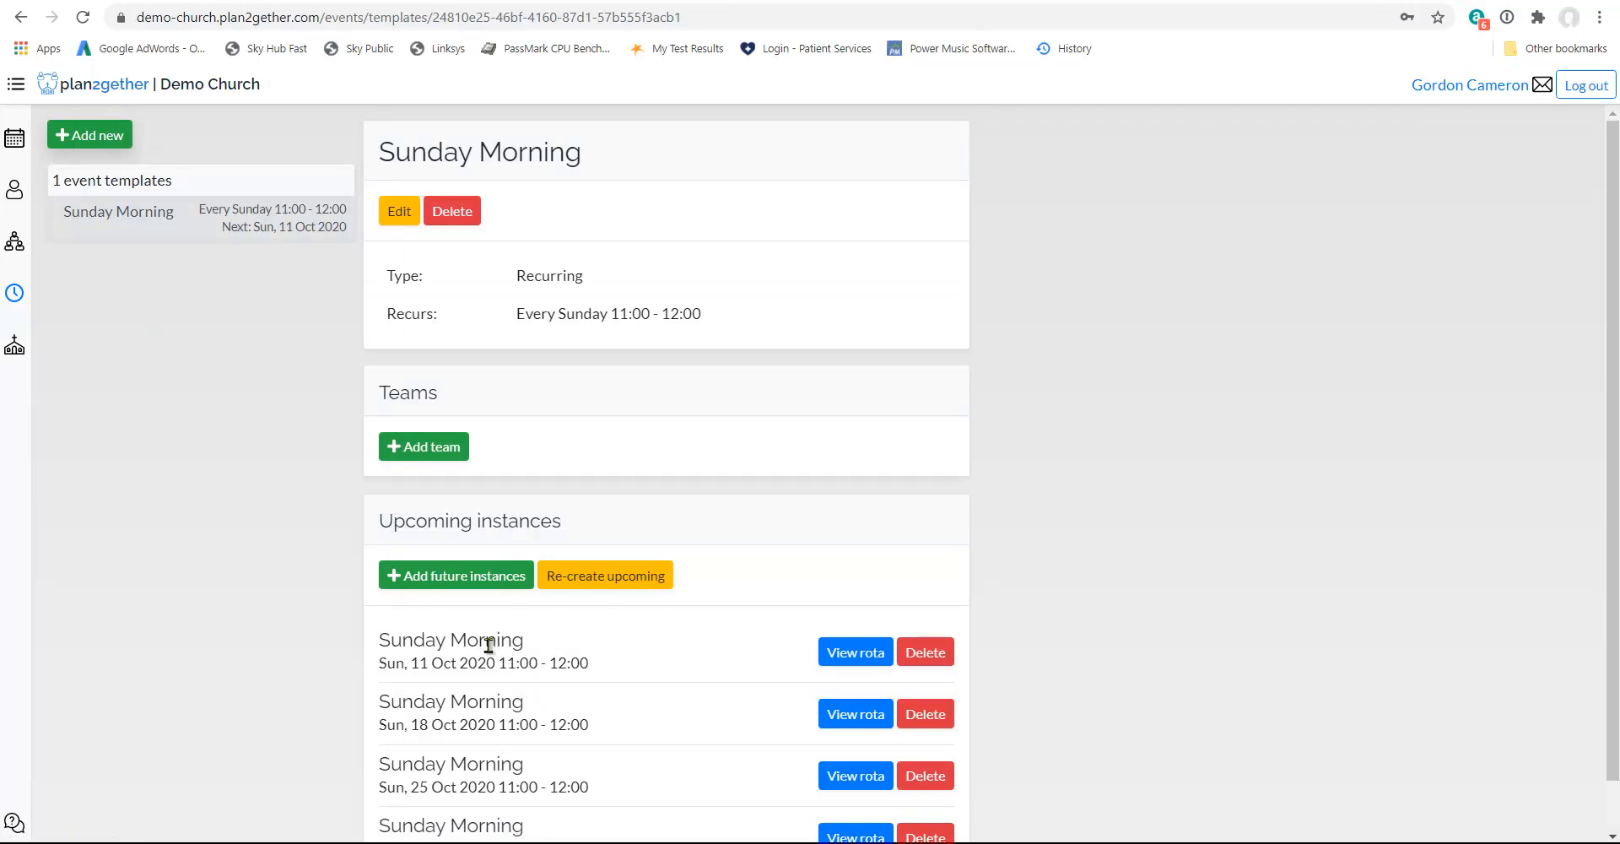
Assign the AV Team and the Band to the Sunday Morning event template.
{"action": "scroll", "coordinate": [488, 645], "scroll_direction": "down", "scroll_amount": 1}
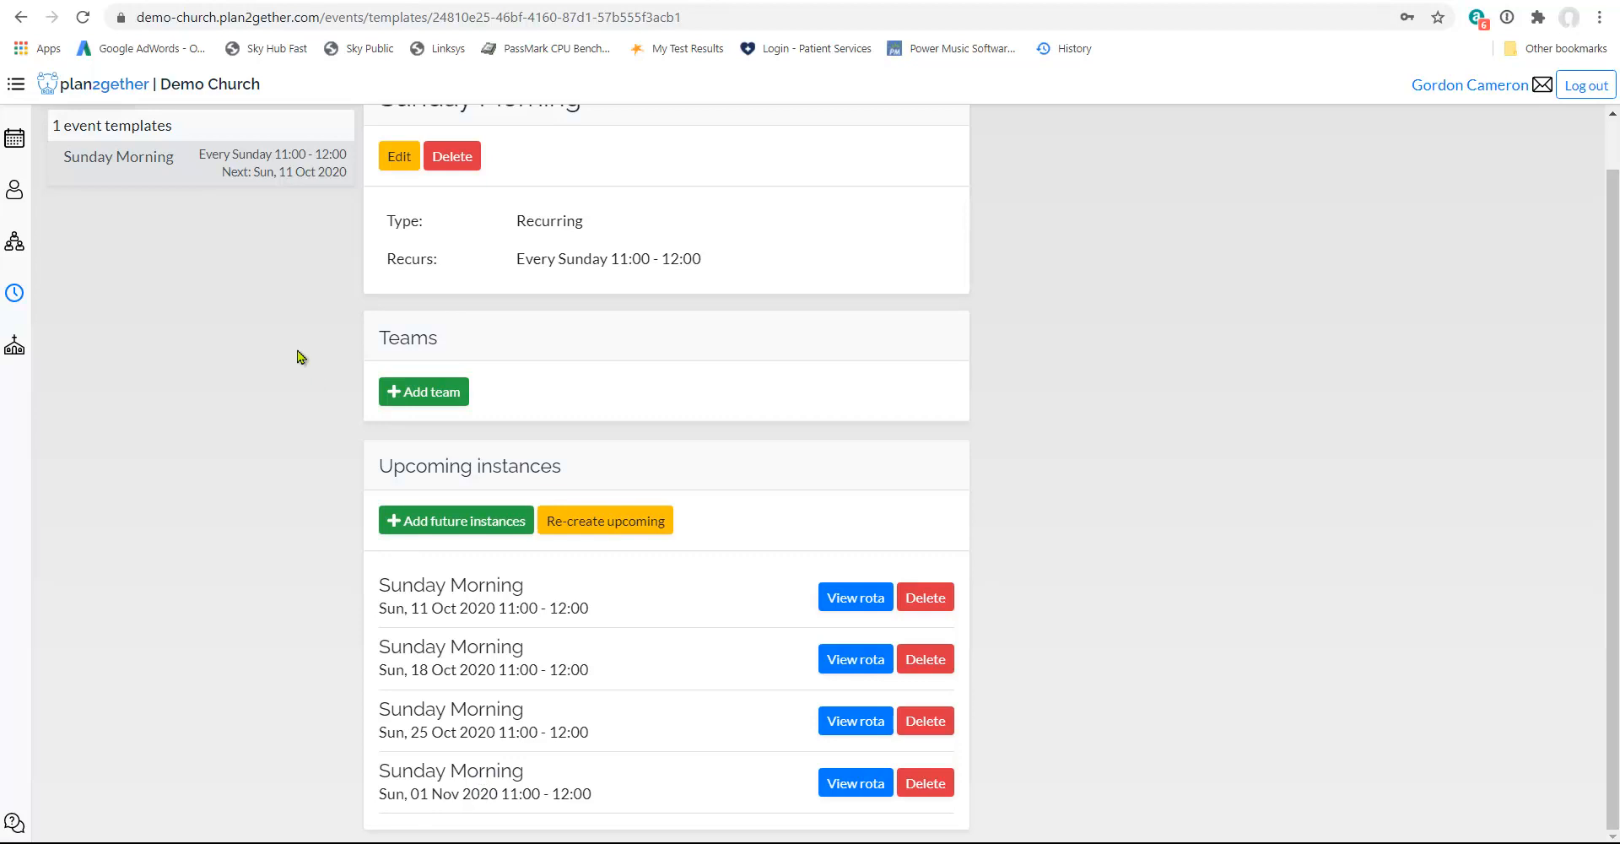
{"action": "scroll", "coordinate": [302, 357], "scroll_direction": "up", "scroll_amount": 1}
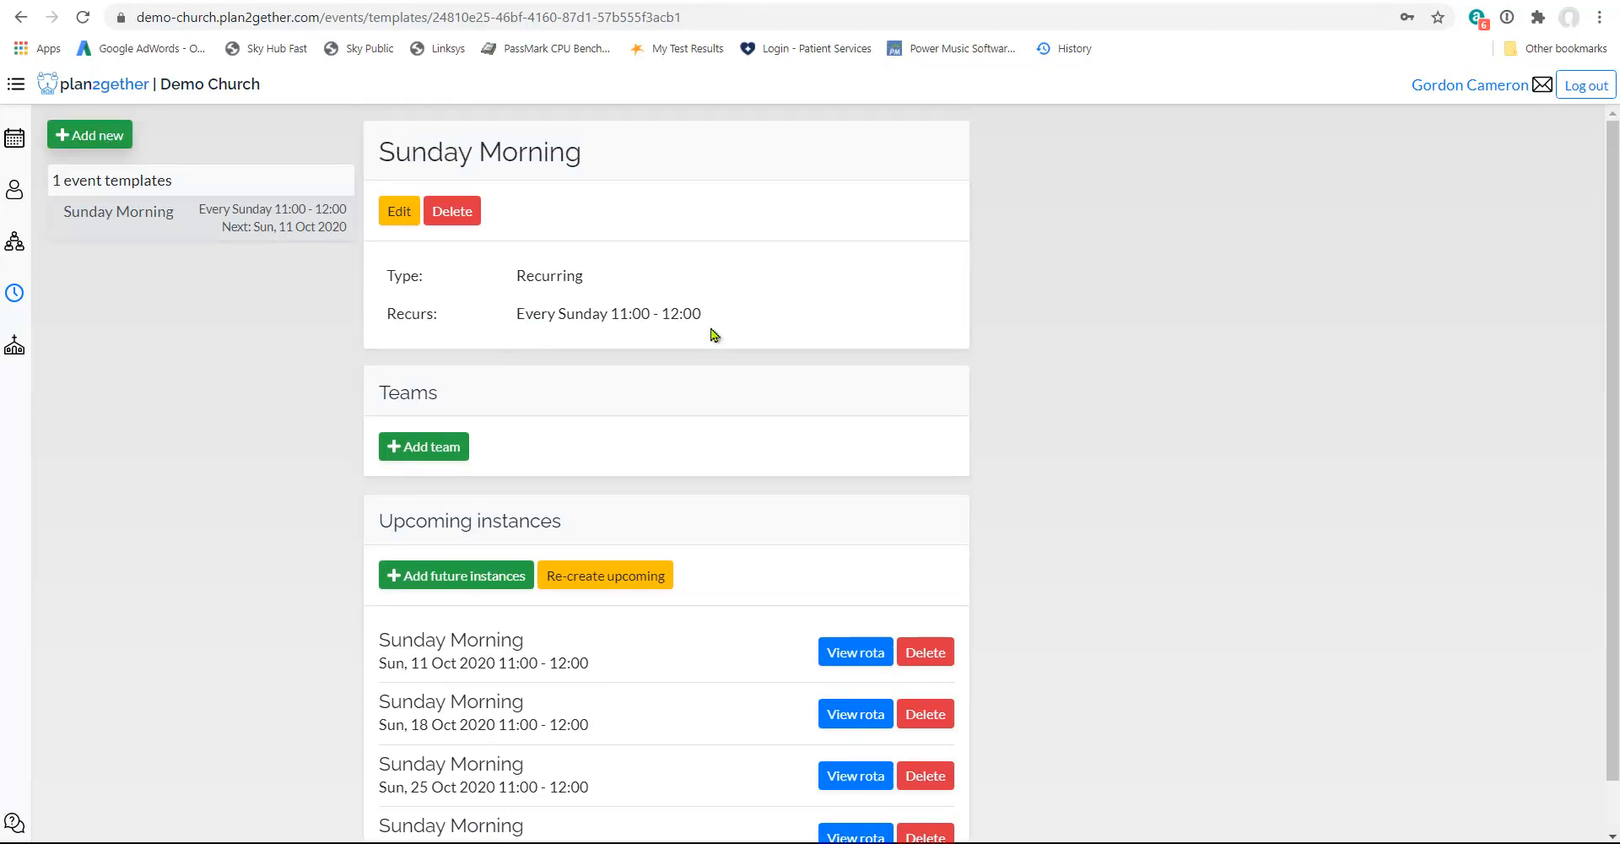
{"action": "left_click", "coordinate": [432, 456]}
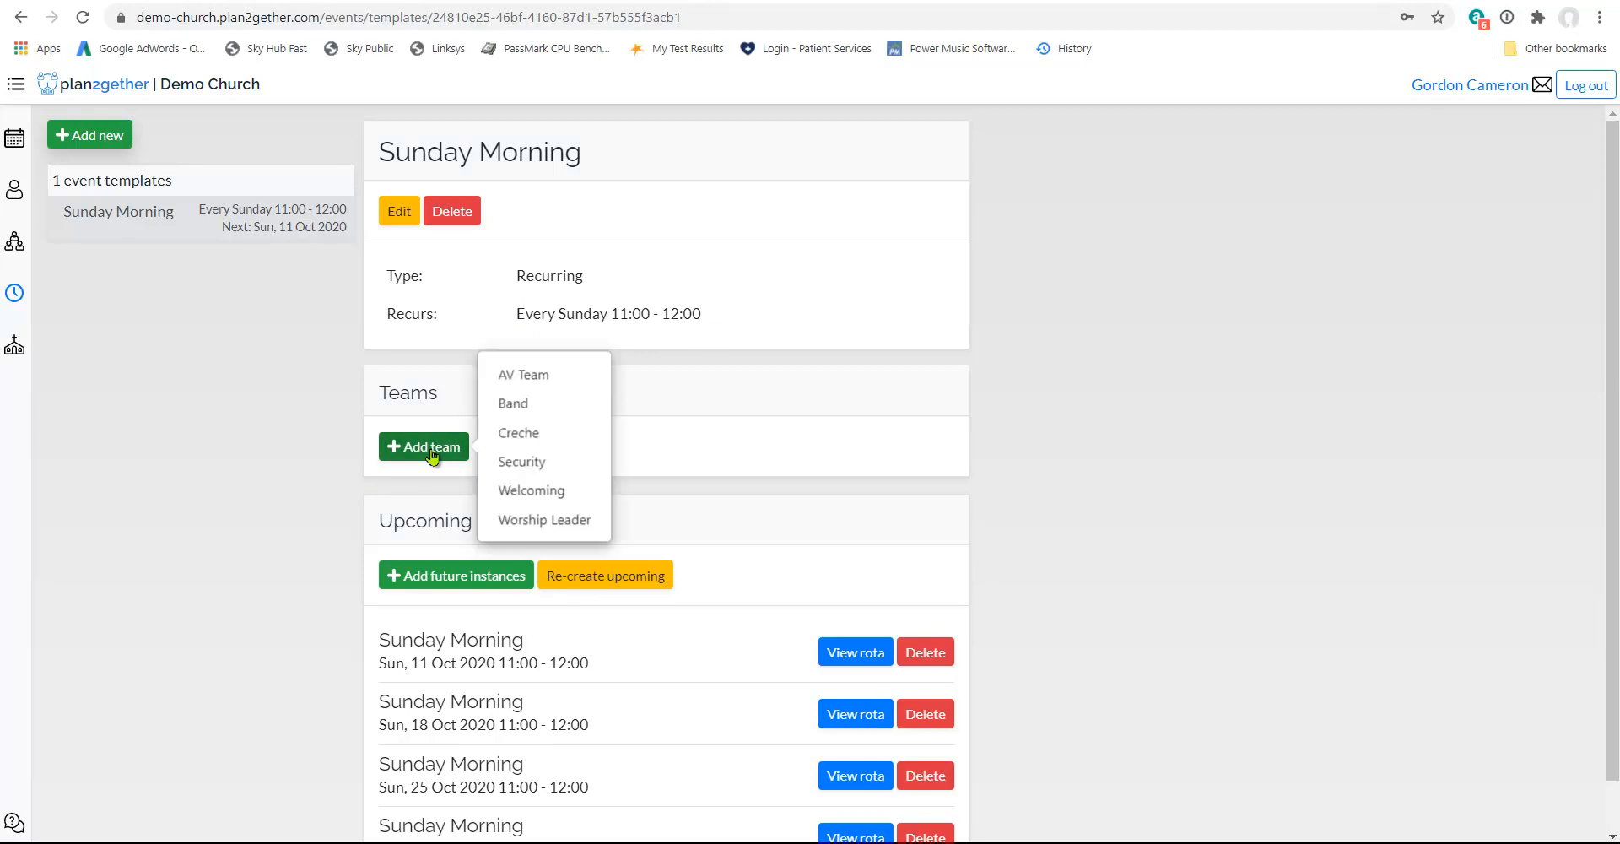
{"action": "left_click", "coordinate": [540, 379]}
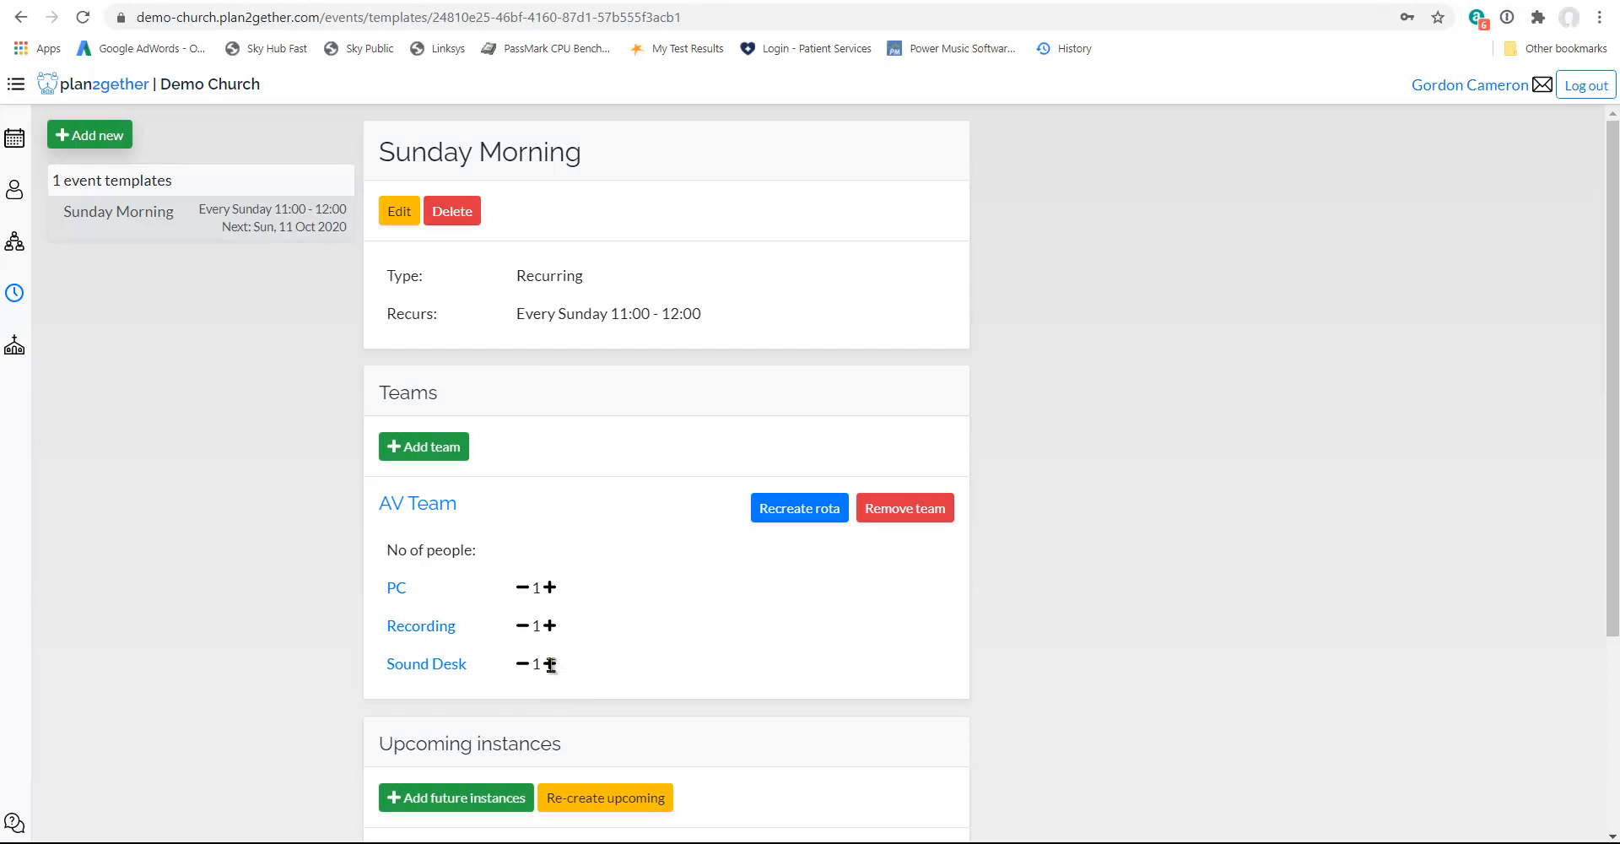
{"action": "left_click", "coordinate": [437, 447]}
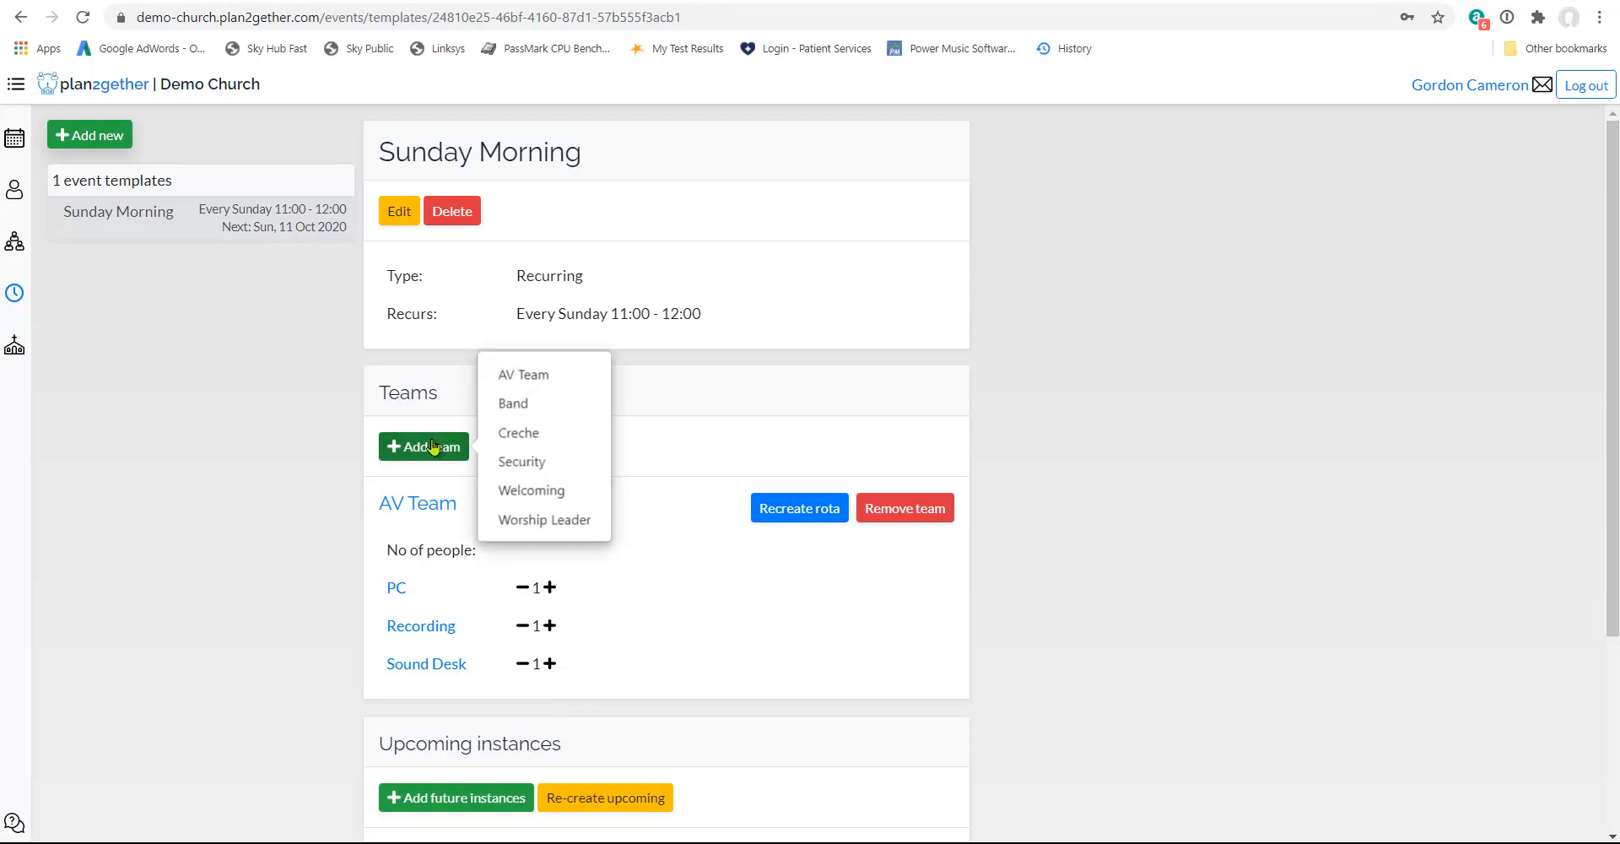
{"action": "left_click", "coordinate": [517, 405]}
{"action": "scroll", "coordinate": [654, 620], "scroll_direction": "down", "scroll_amount": 1}
{"action": "scroll", "coordinate": [654, 620], "scroll_direction": "down", "scroll_amount": 4}
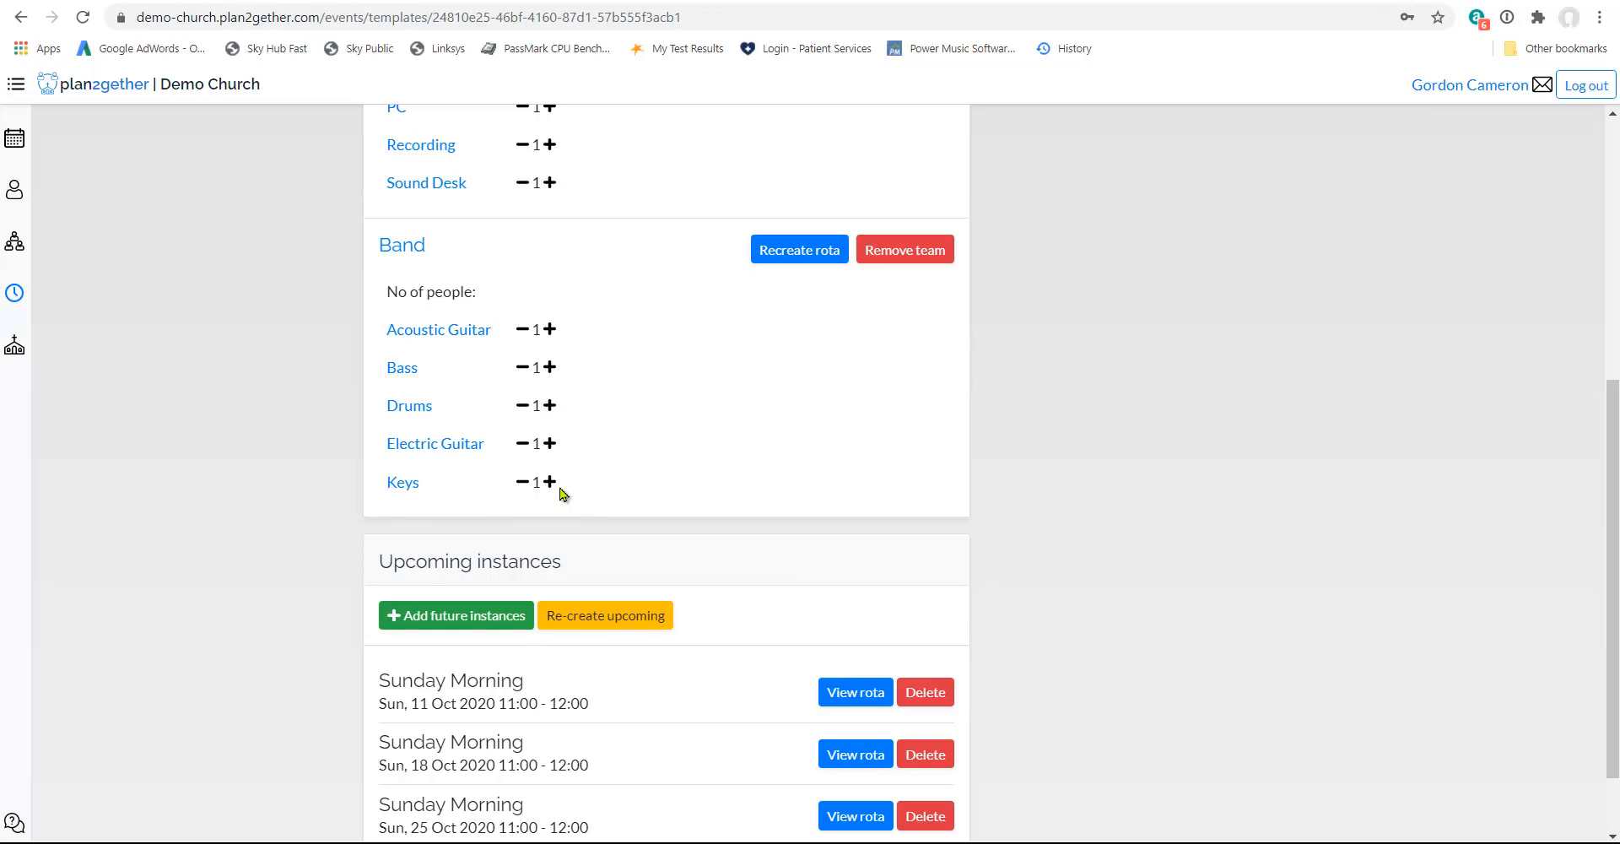
Add the Creche team to Sunday Morning with 2 helpers and re-create its rota for all future instances.
{"action": "scroll", "coordinate": [560, 491], "scroll_direction": "up", "scroll_amount": 6}
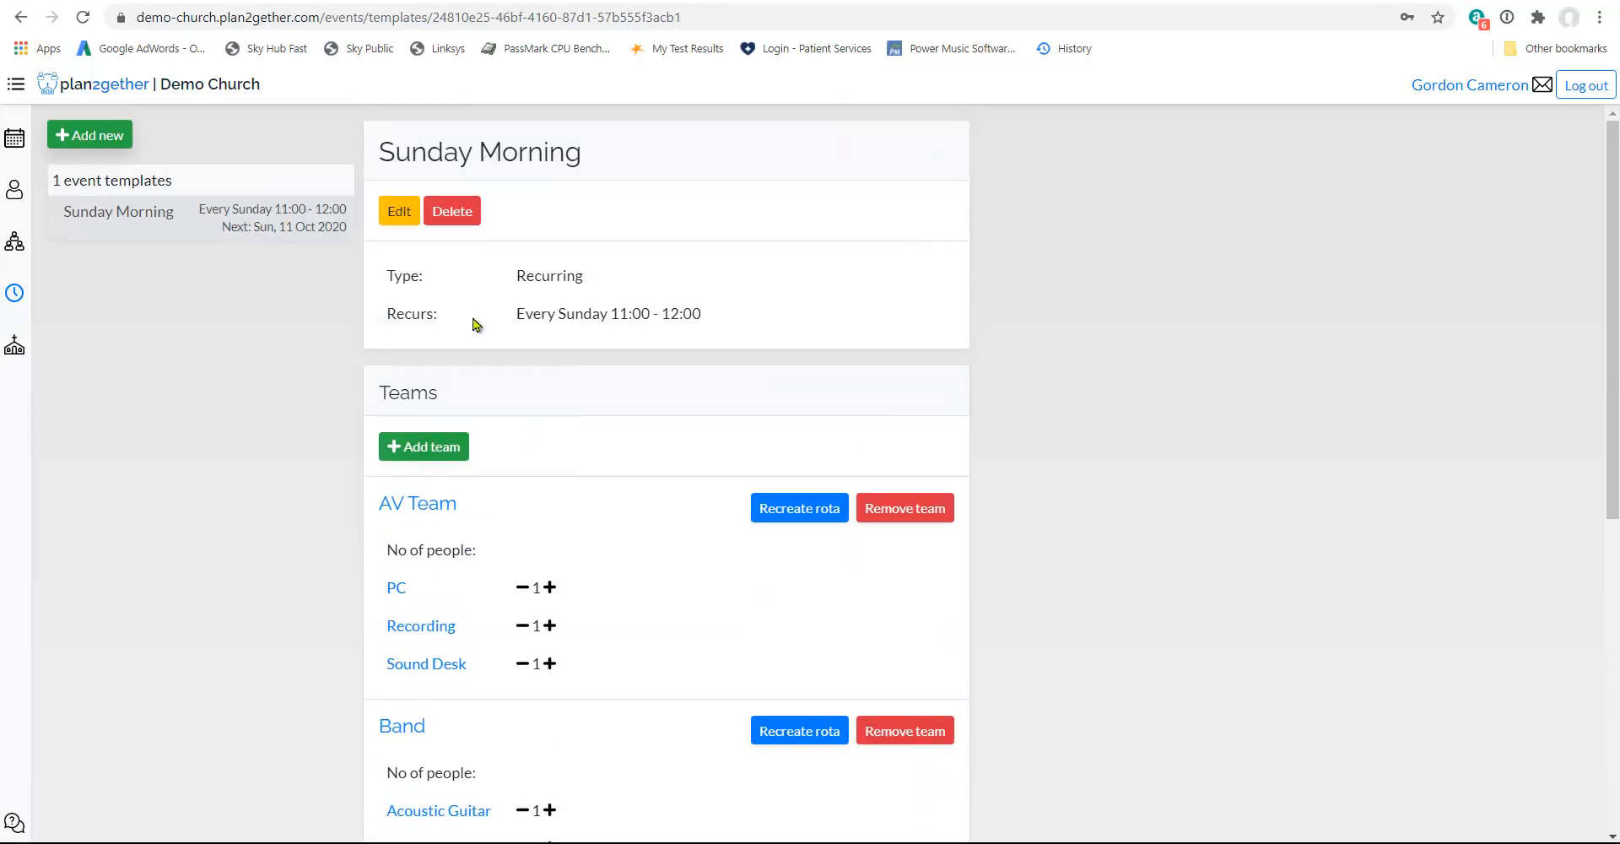
{"action": "left_click", "coordinate": [410, 456]}
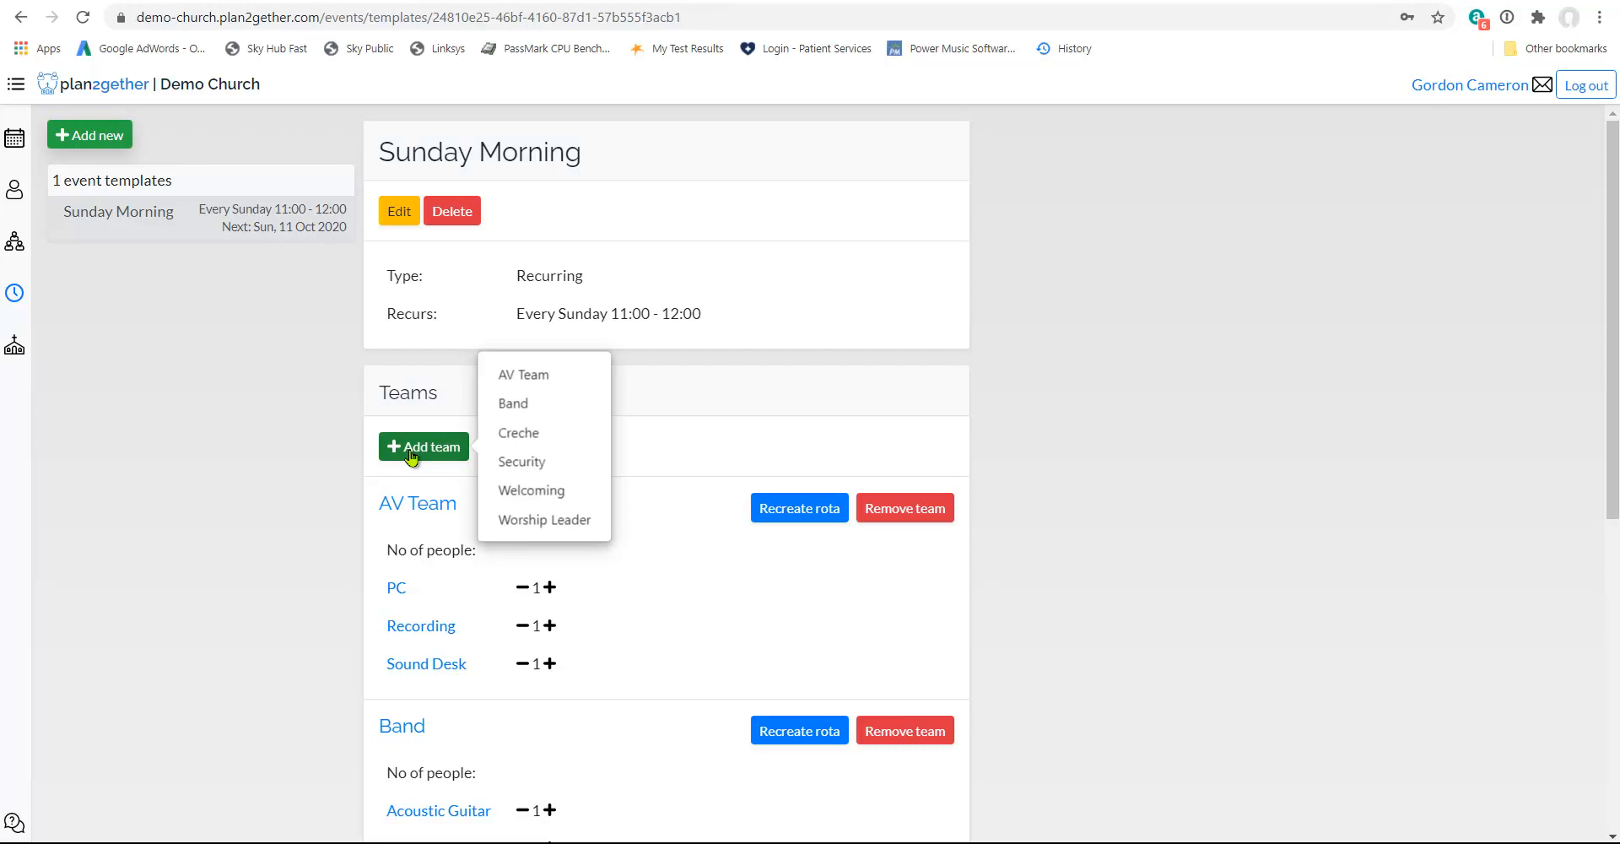
{"action": "left_click", "coordinate": [543, 435]}
{"action": "scroll", "coordinate": [625, 657], "scroll_direction": "down", "scroll_amount": 3}
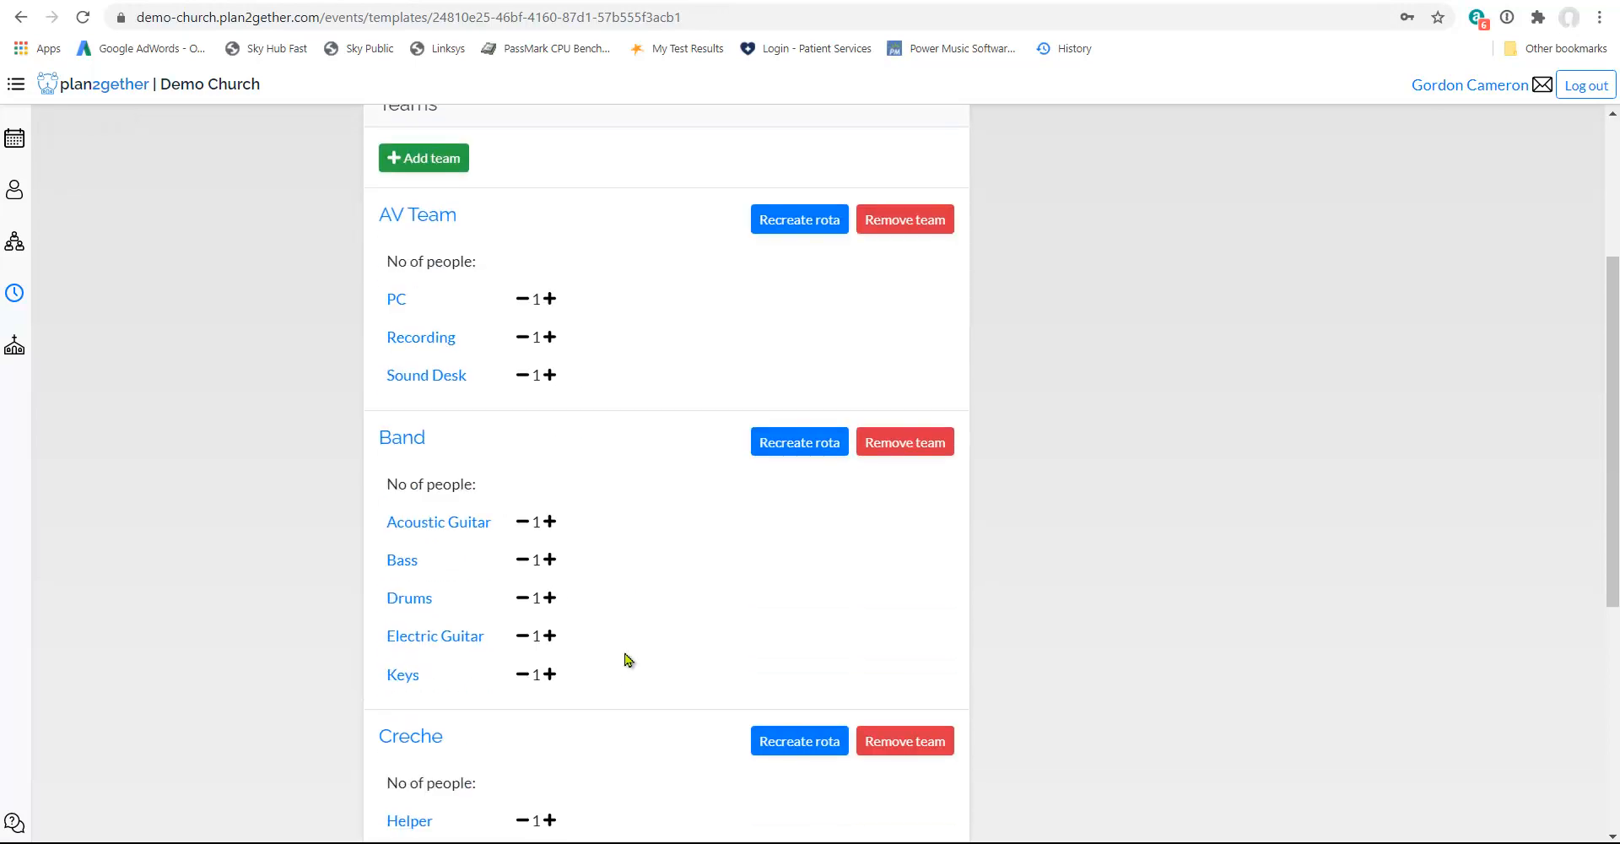
{"action": "scroll", "coordinate": [627, 658], "scroll_direction": "down", "scroll_amount": 3}
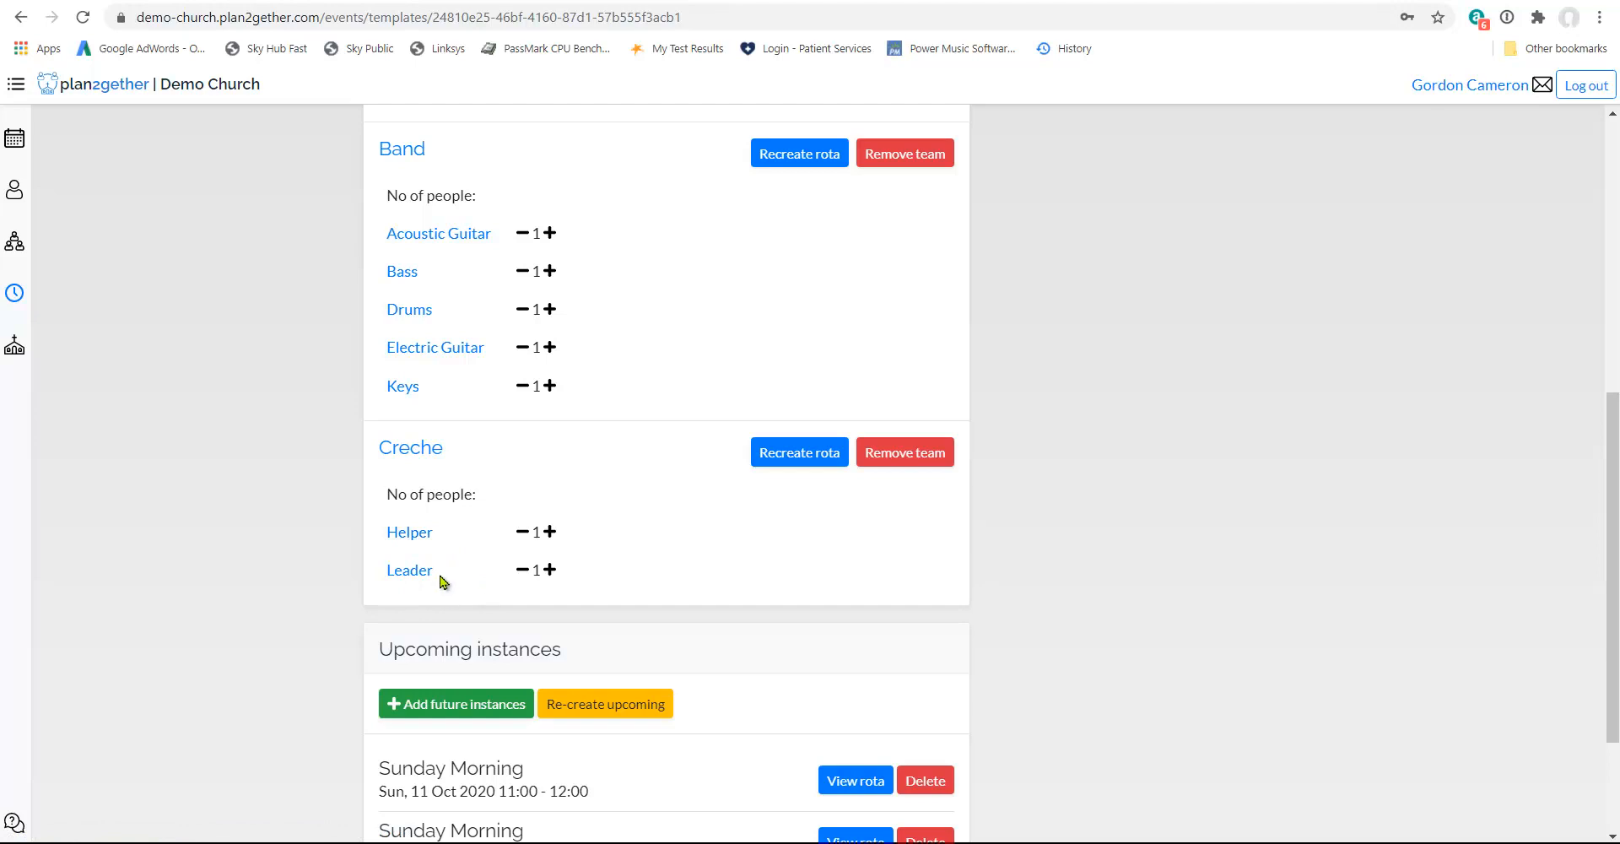
{"action": "left_click", "coordinate": [550, 532]}
{"action": "left_click", "coordinate": [810, 447]}
{"action": "left_click", "coordinate": [916, 502]}
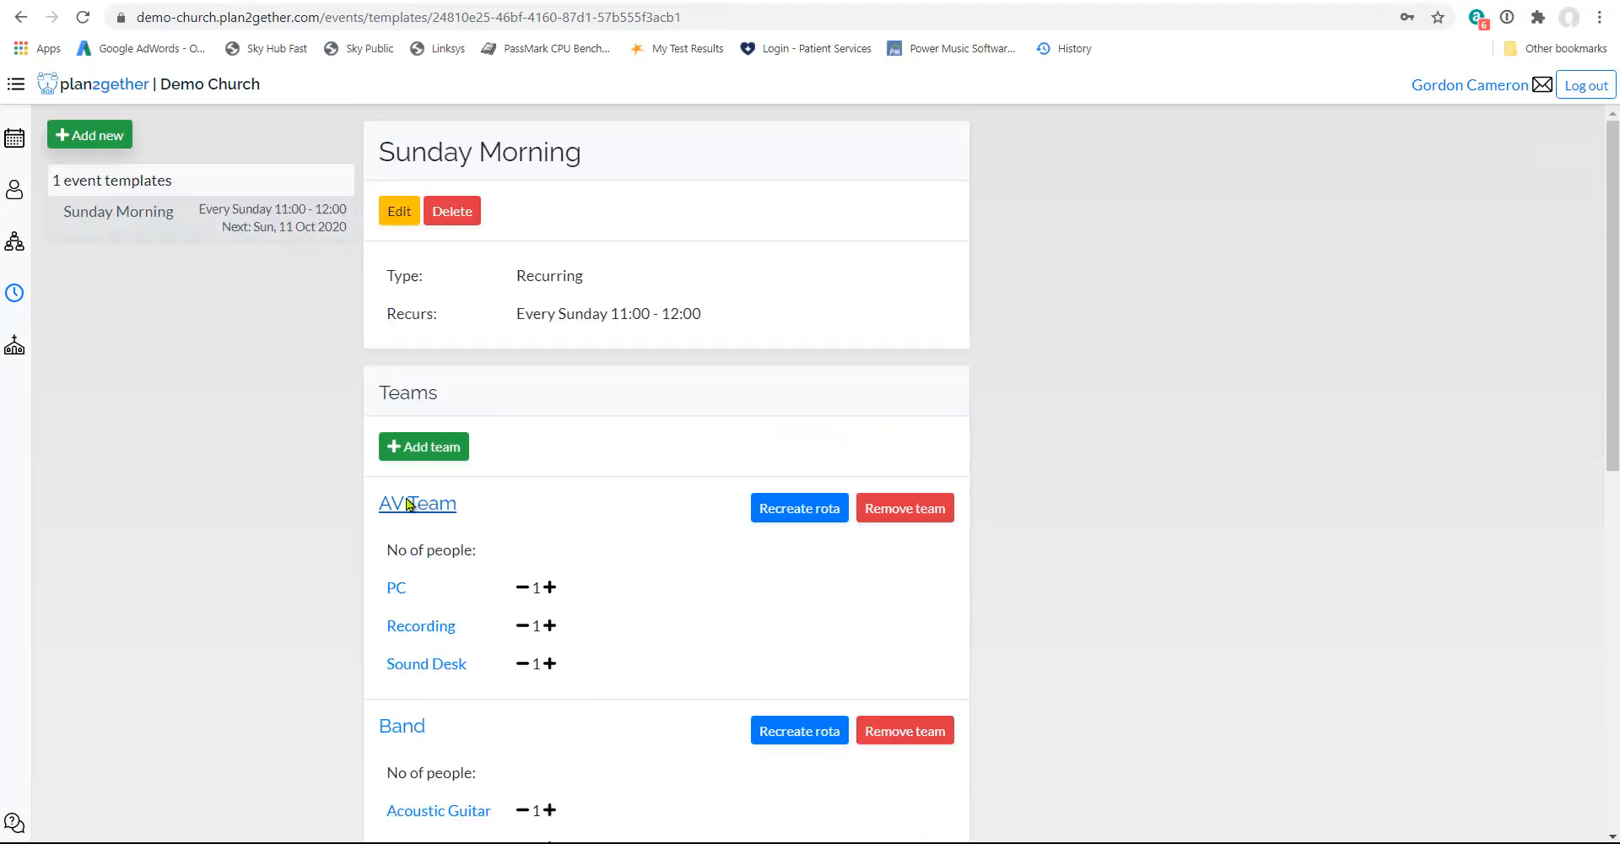
Add the Security team to Sunday Morning with 3 security people and re-create its rota for all future instances.
{"action": "left_click", "coordinate": [427, 445]}
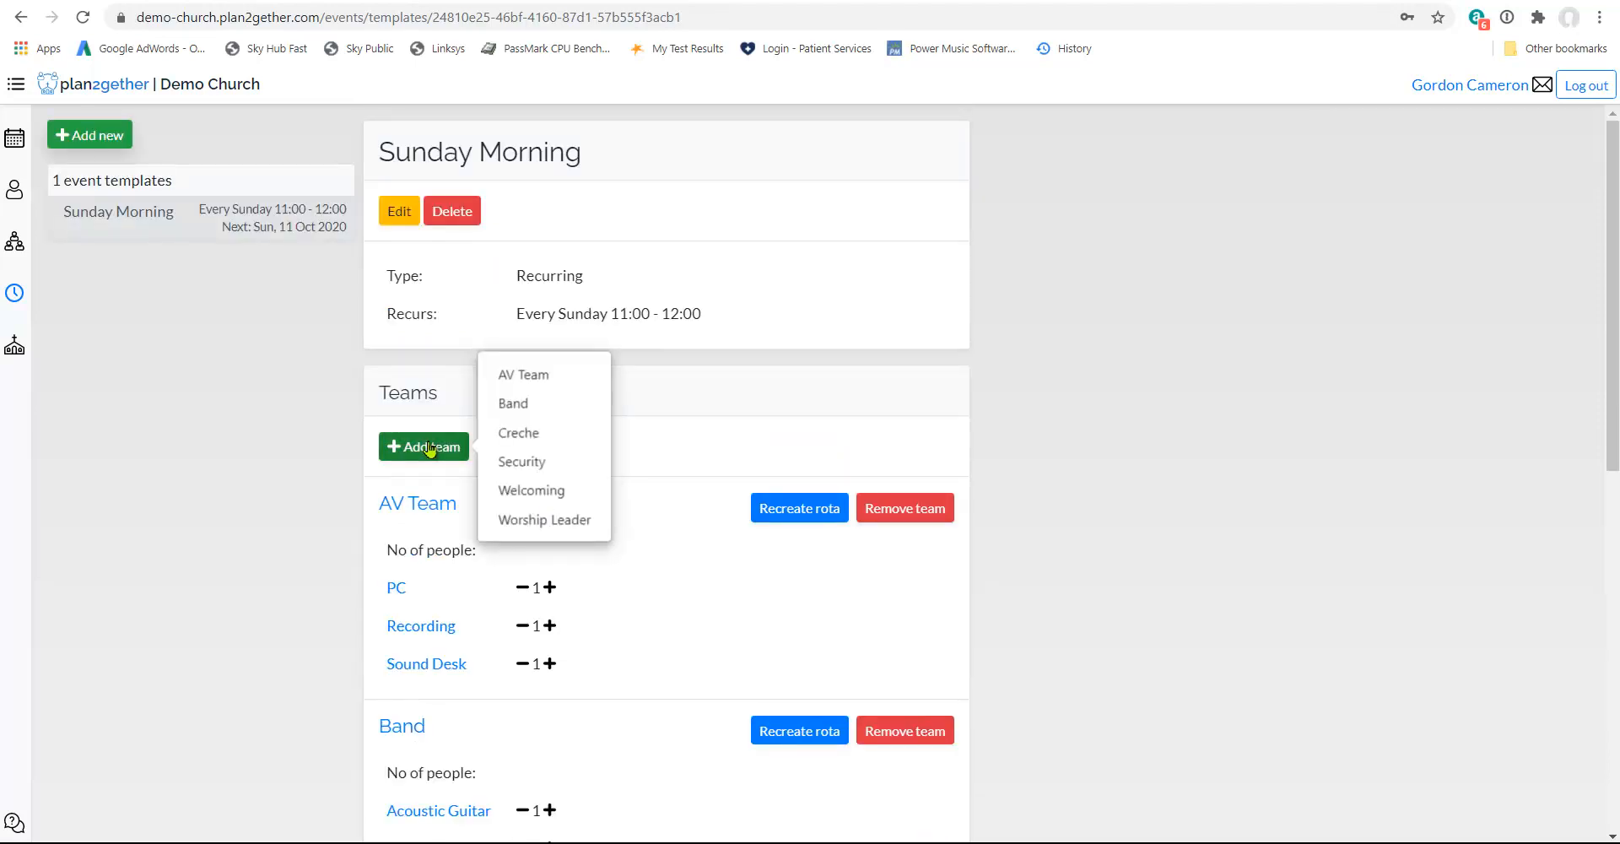
{"action": "left_click", "coordinate": [544, 463]}
{"action": "scroll", "coordinate": [641, 550], "scroll_direction": "down", "scroll_amount": 2}
{"action": "scroll", "coordinate": [641, 552], "scroll_direction": "down", "scroll_amount": 7}
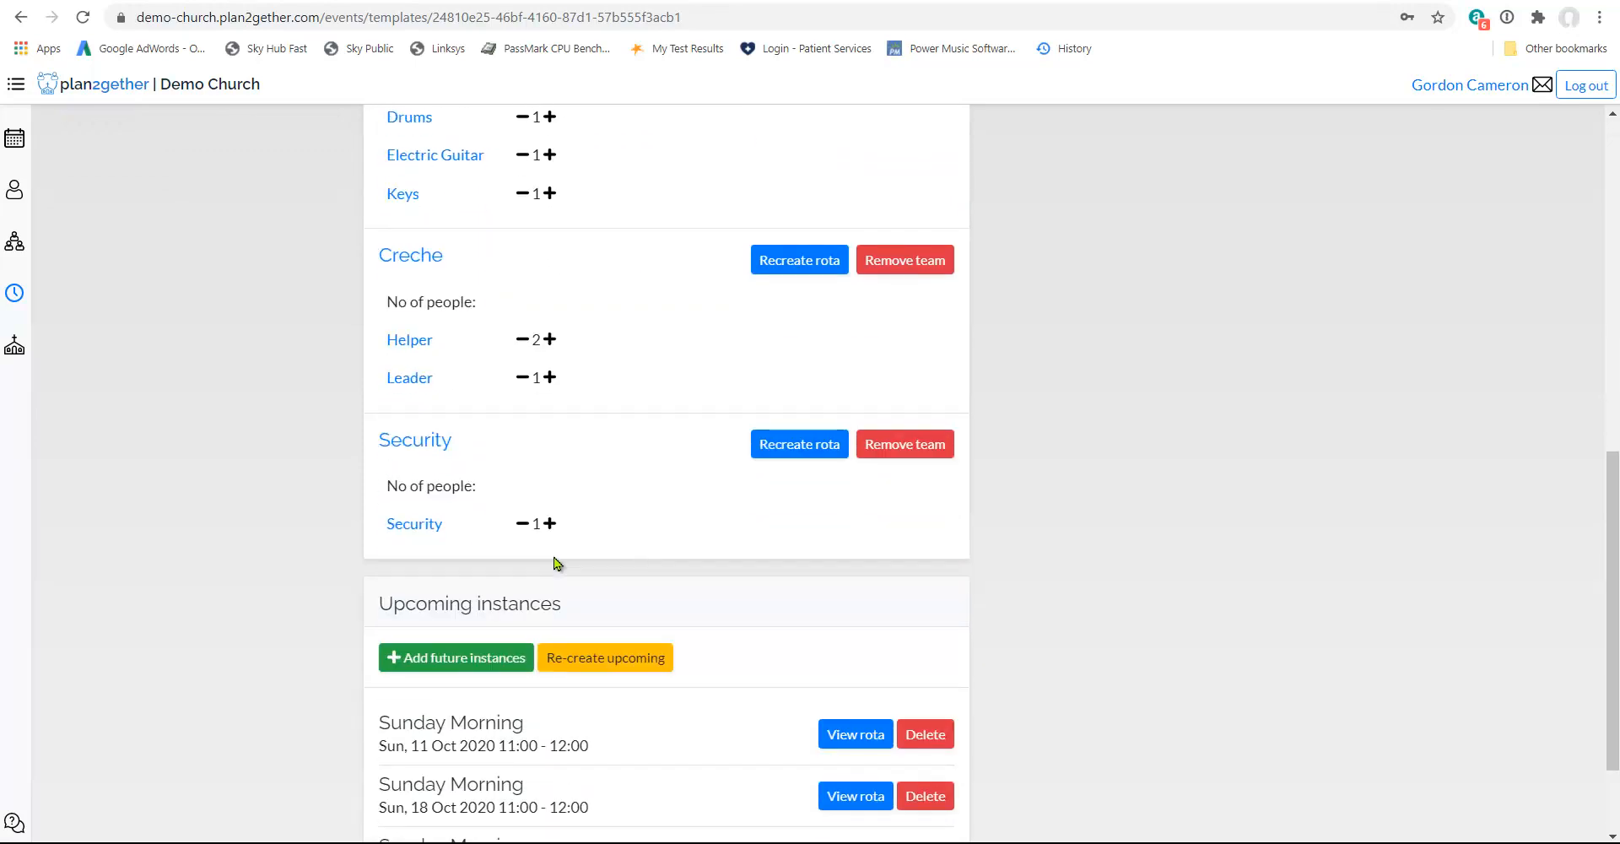
{"action": "left_click", "coordinate": [550, 524]}
{"action": "left_click", "coordinate": [550, 524]}
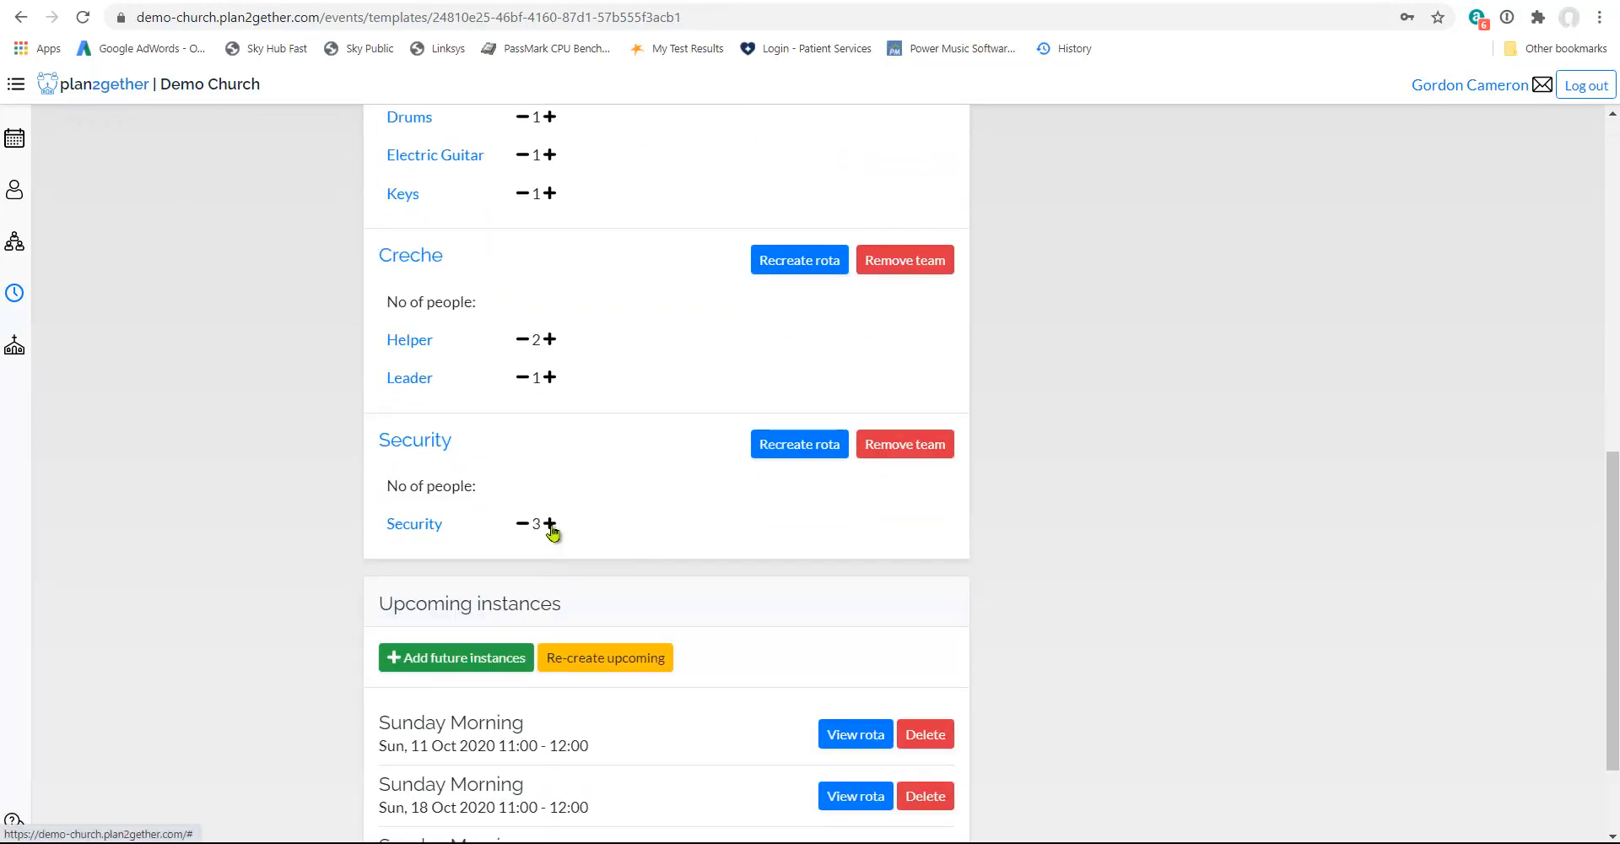
{"action": "left_click", "coordinate": [806, 448]}
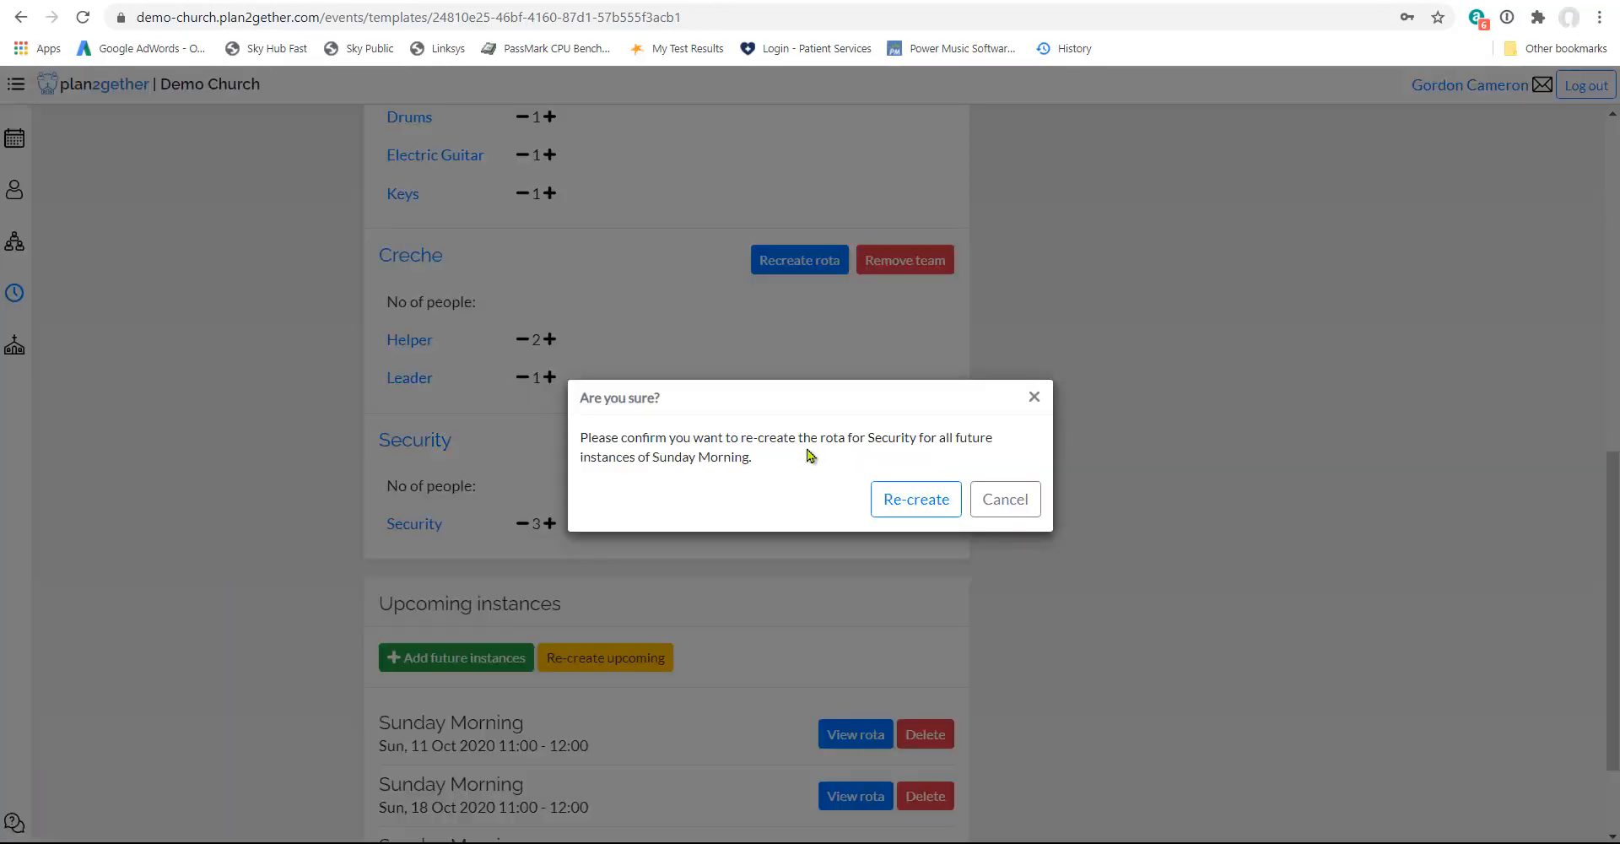
{"action": "left_click", "coordinate": [916, 506]}
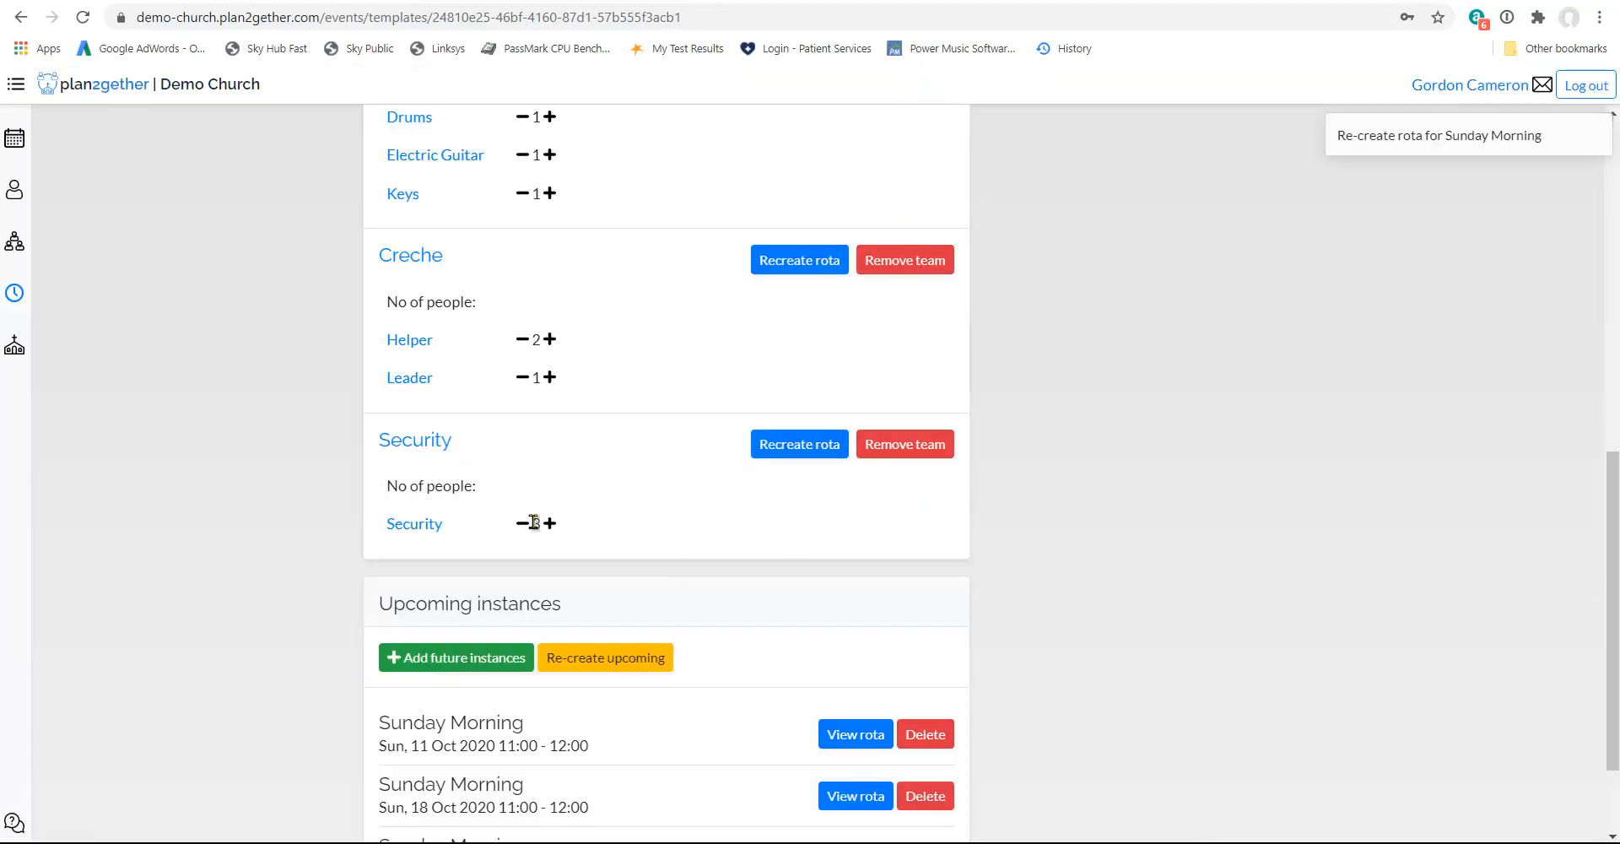
Add the Welcoming team to Sunday Morning with 2 welcoming people and re-create its rota for all future instances.
{"action": "scroll", "coordinate": [556, 537], "scroll_direction": "up", "scroll_amount": 9}
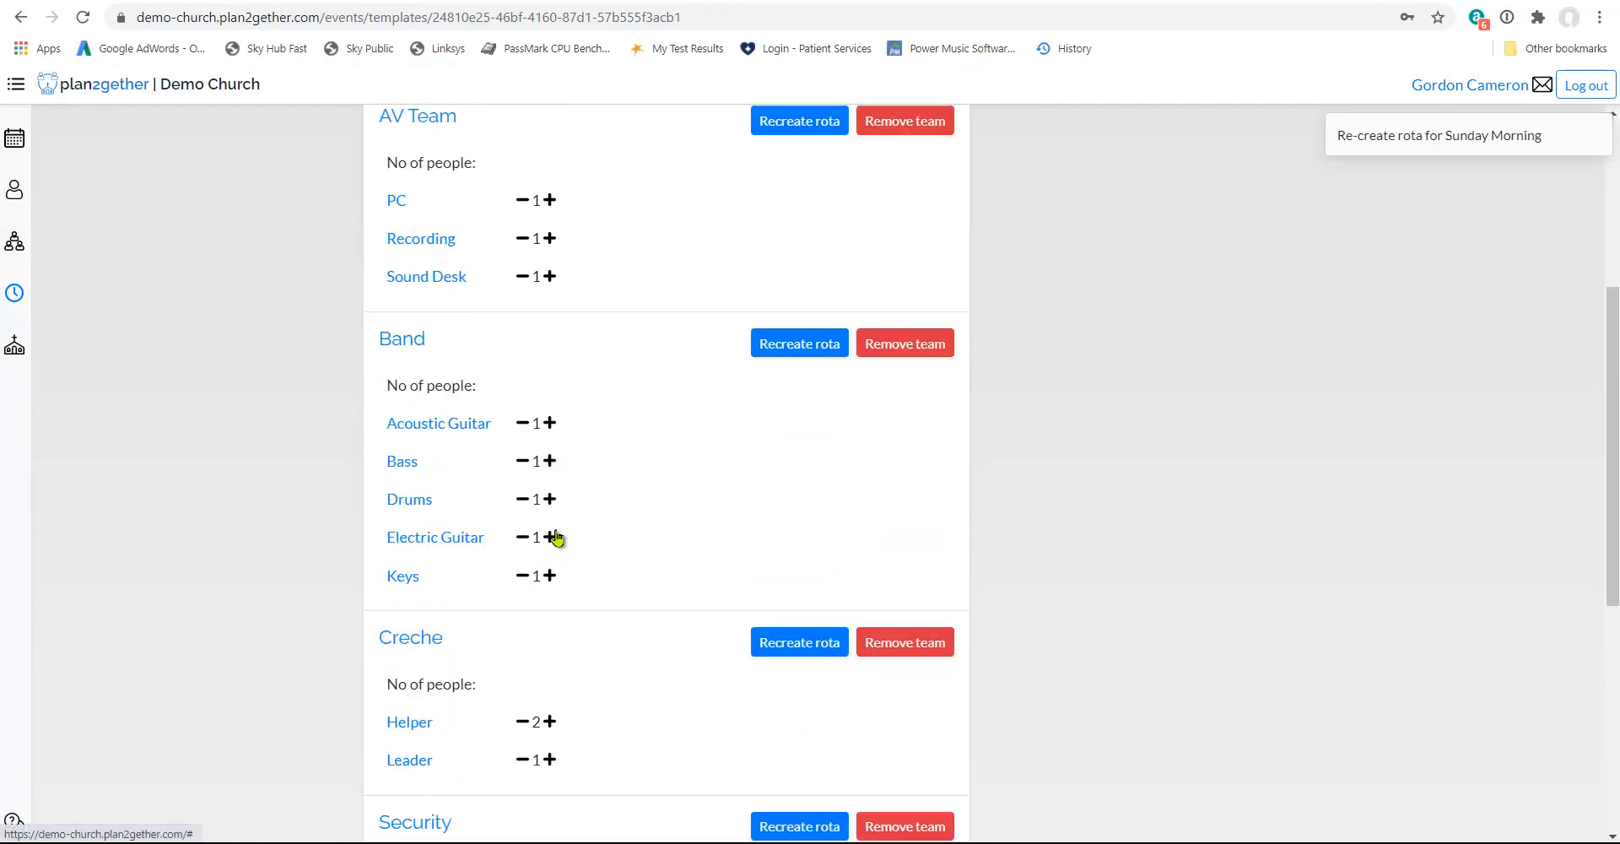
{"action": "left_click", "coordinate": [456, 452]}
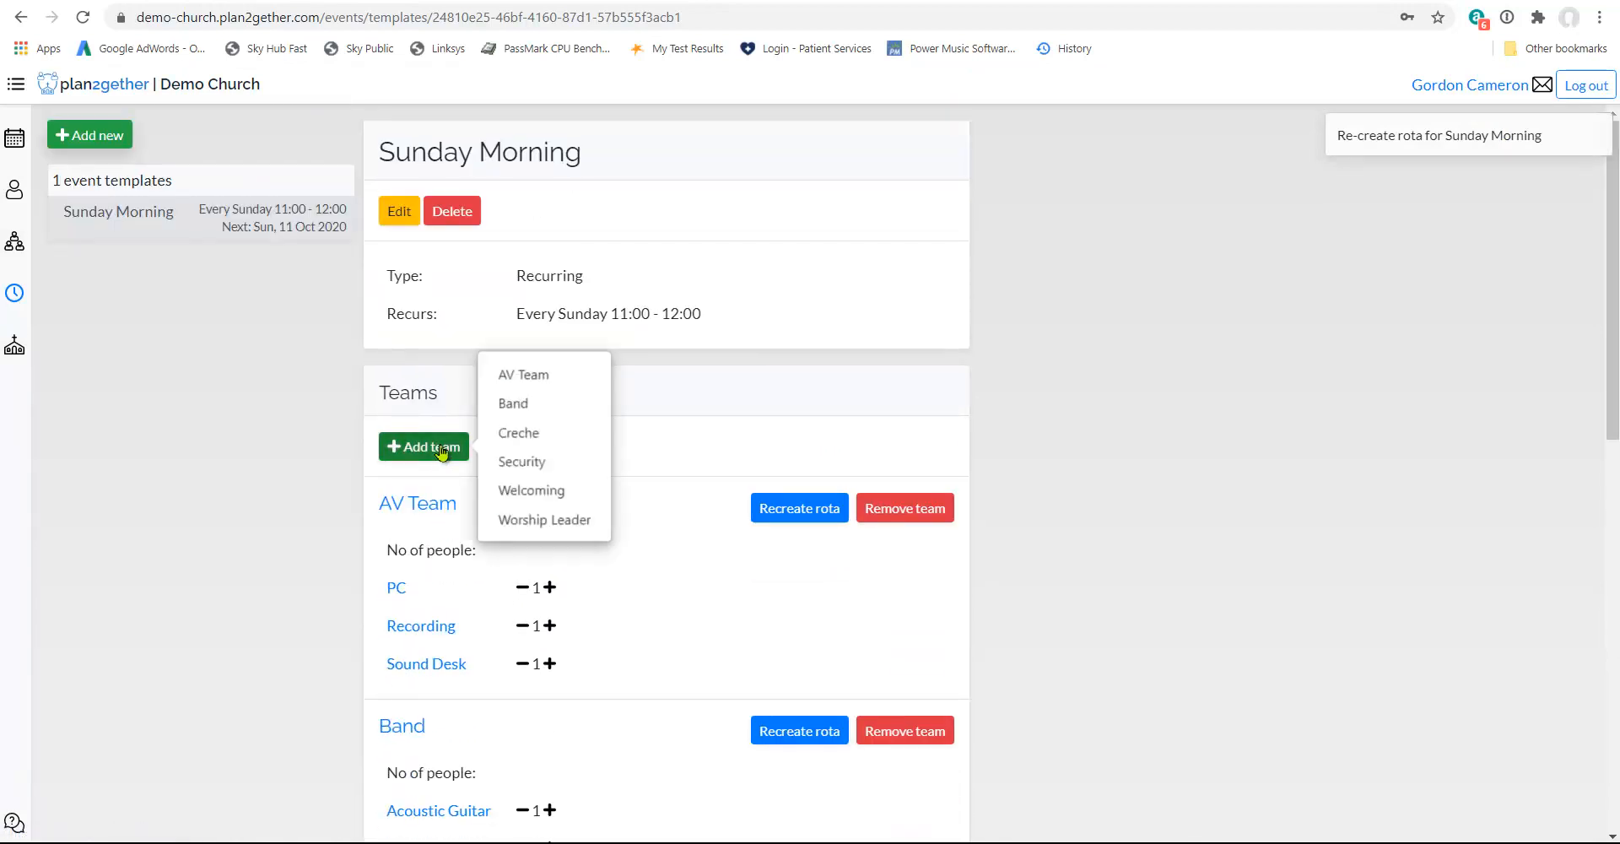
{"action": "left_click", "coordinate": [556, 497]}
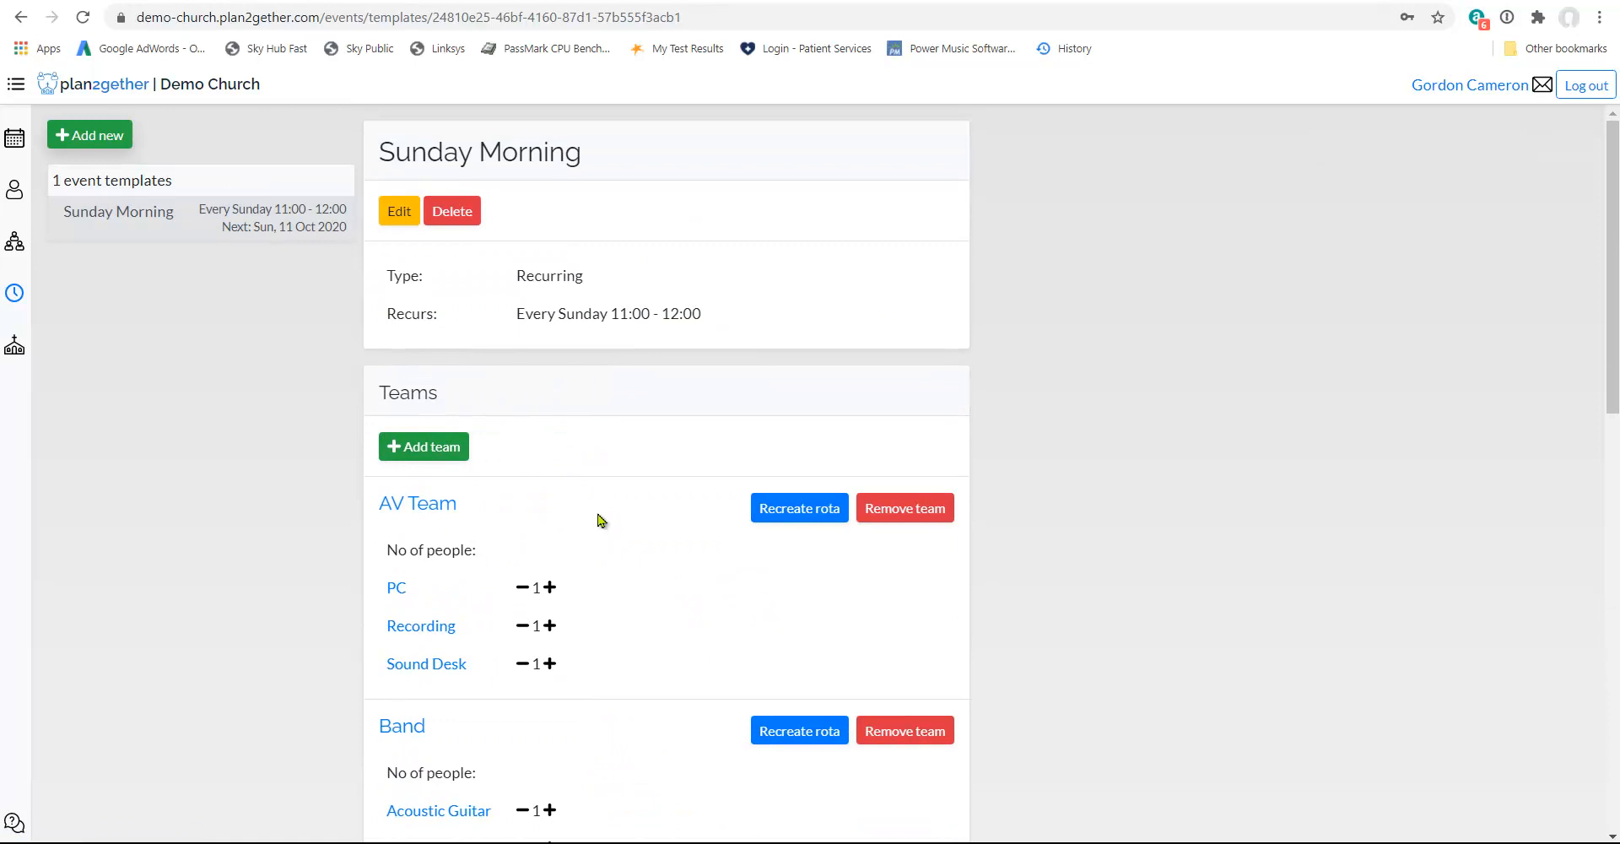
{"action": "scroll", "coordinate": [650, 574], "scroll_direction": "down", "scroll_amount": 9}
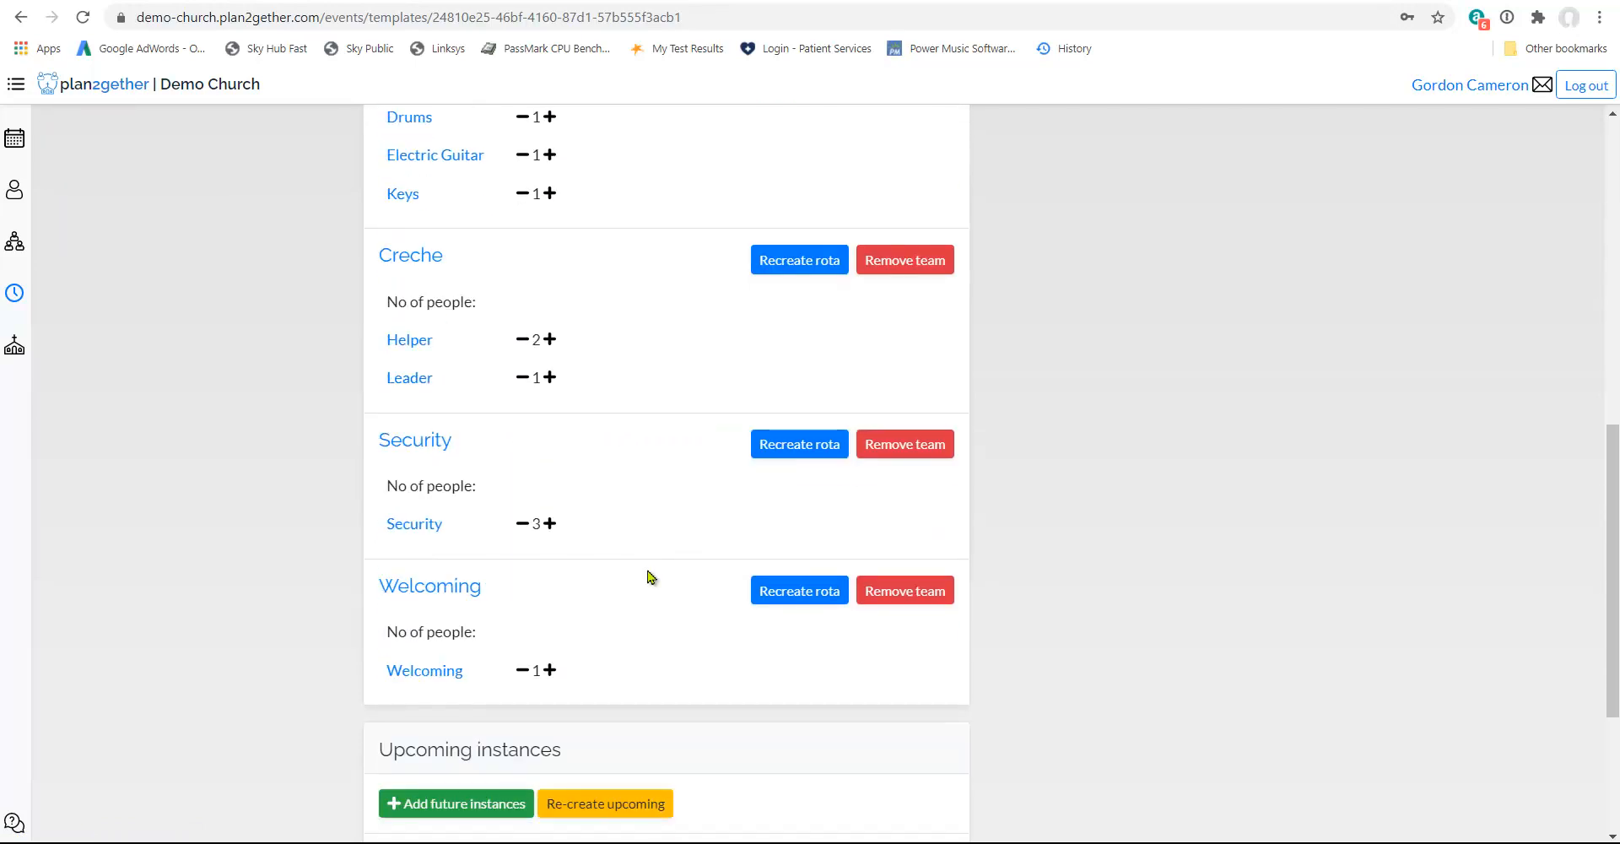
{"action": "left_click", "coordinate": [549, 670]}
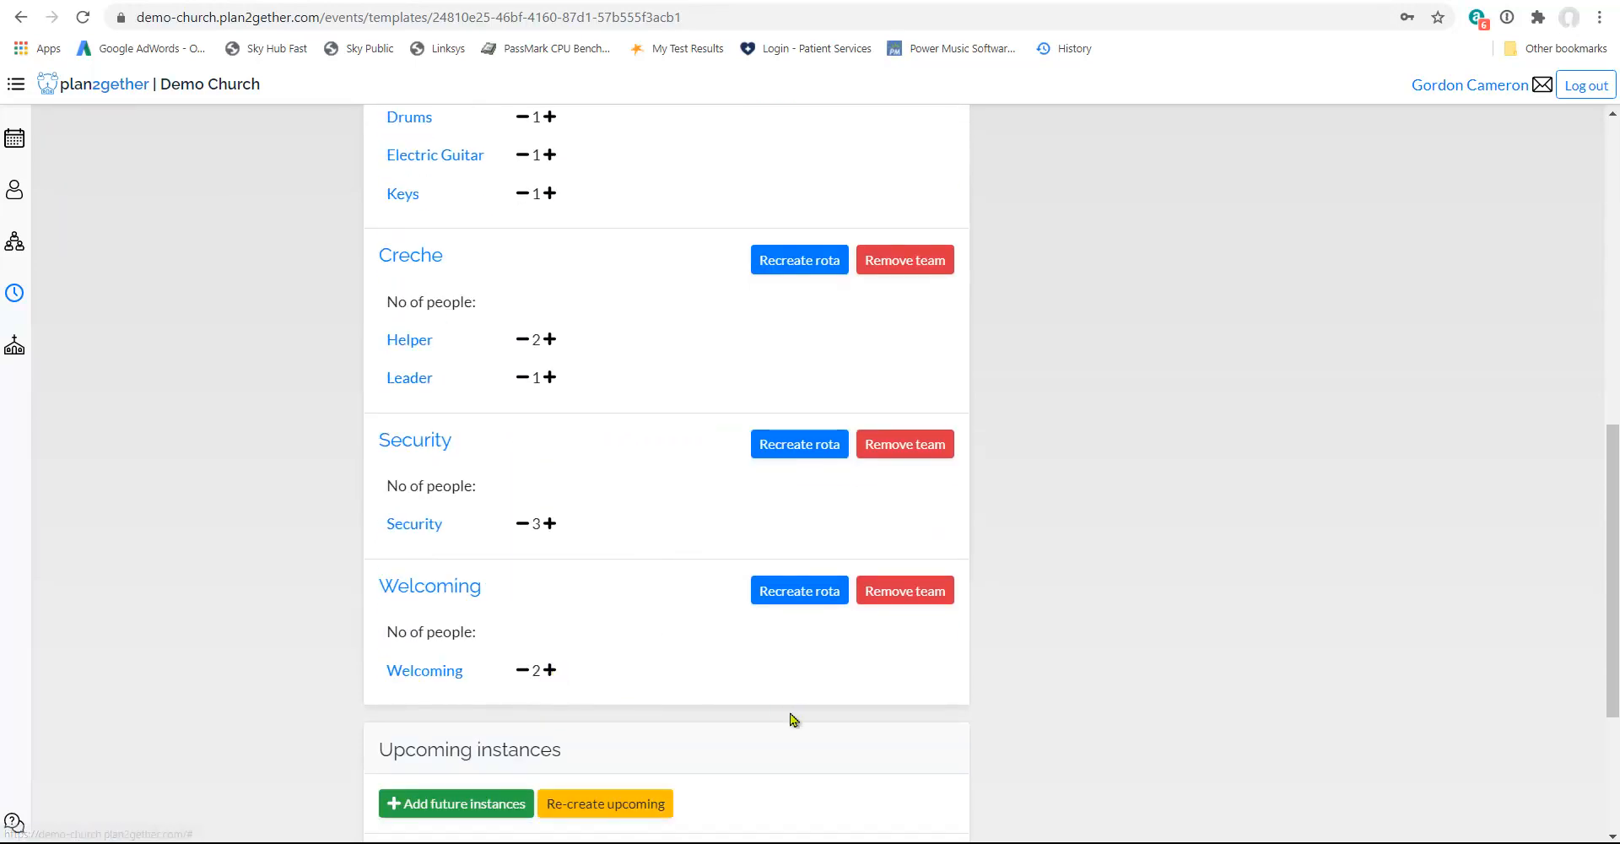
{"action": "left_click", "coordinate": [801, 594]}
{"action": "left_click", "coordinate": [886, 516]}
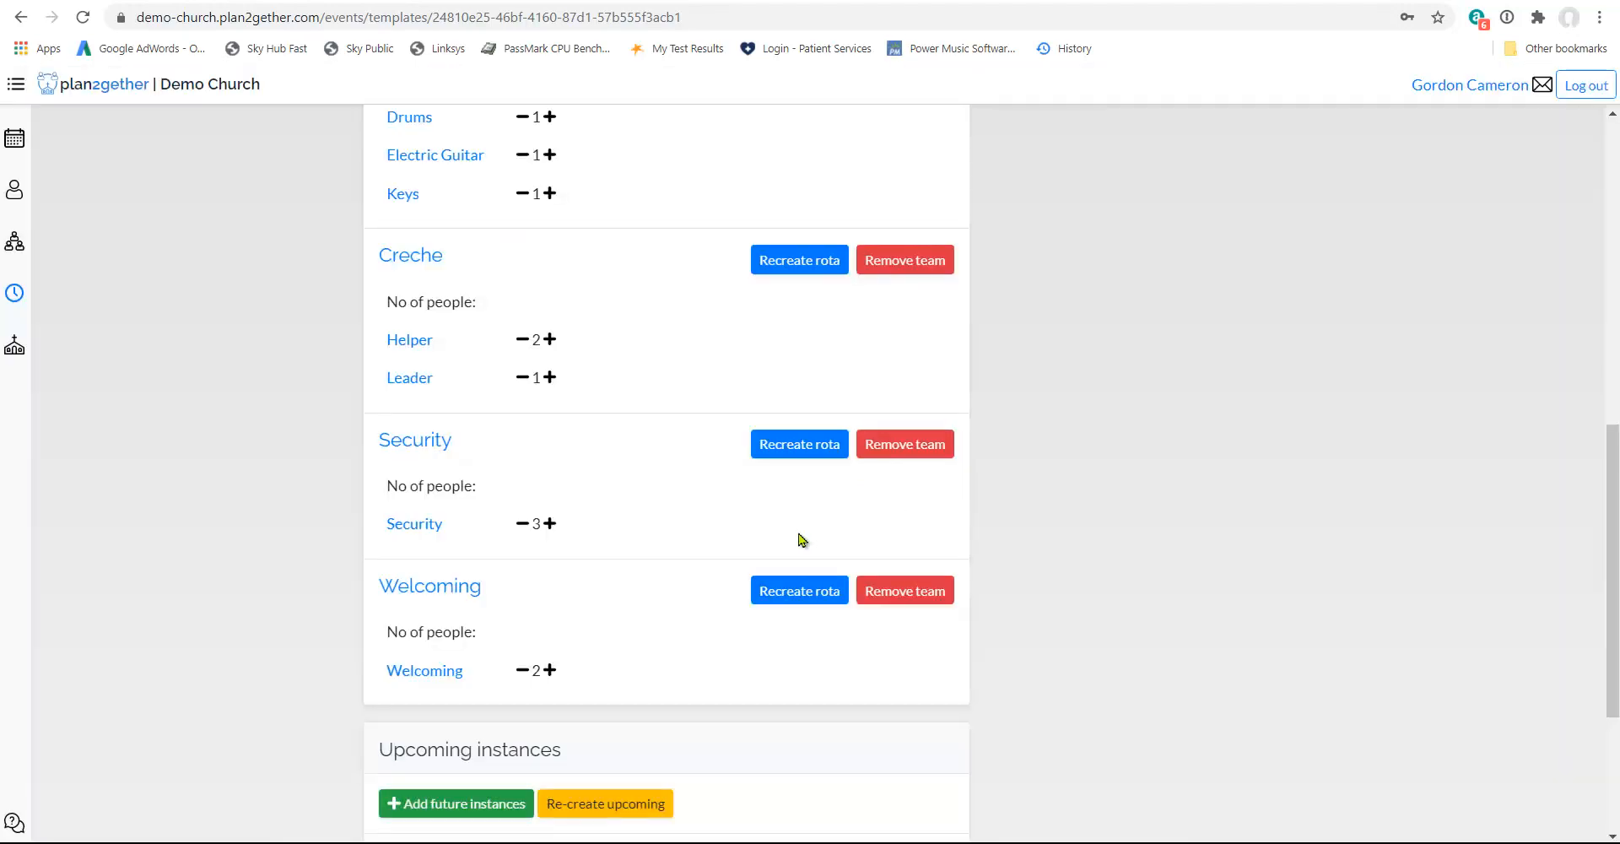
{"action": "scroll", "coordinate": [554, 567], "scroll_direction": "up", "scroll_amount": 9}
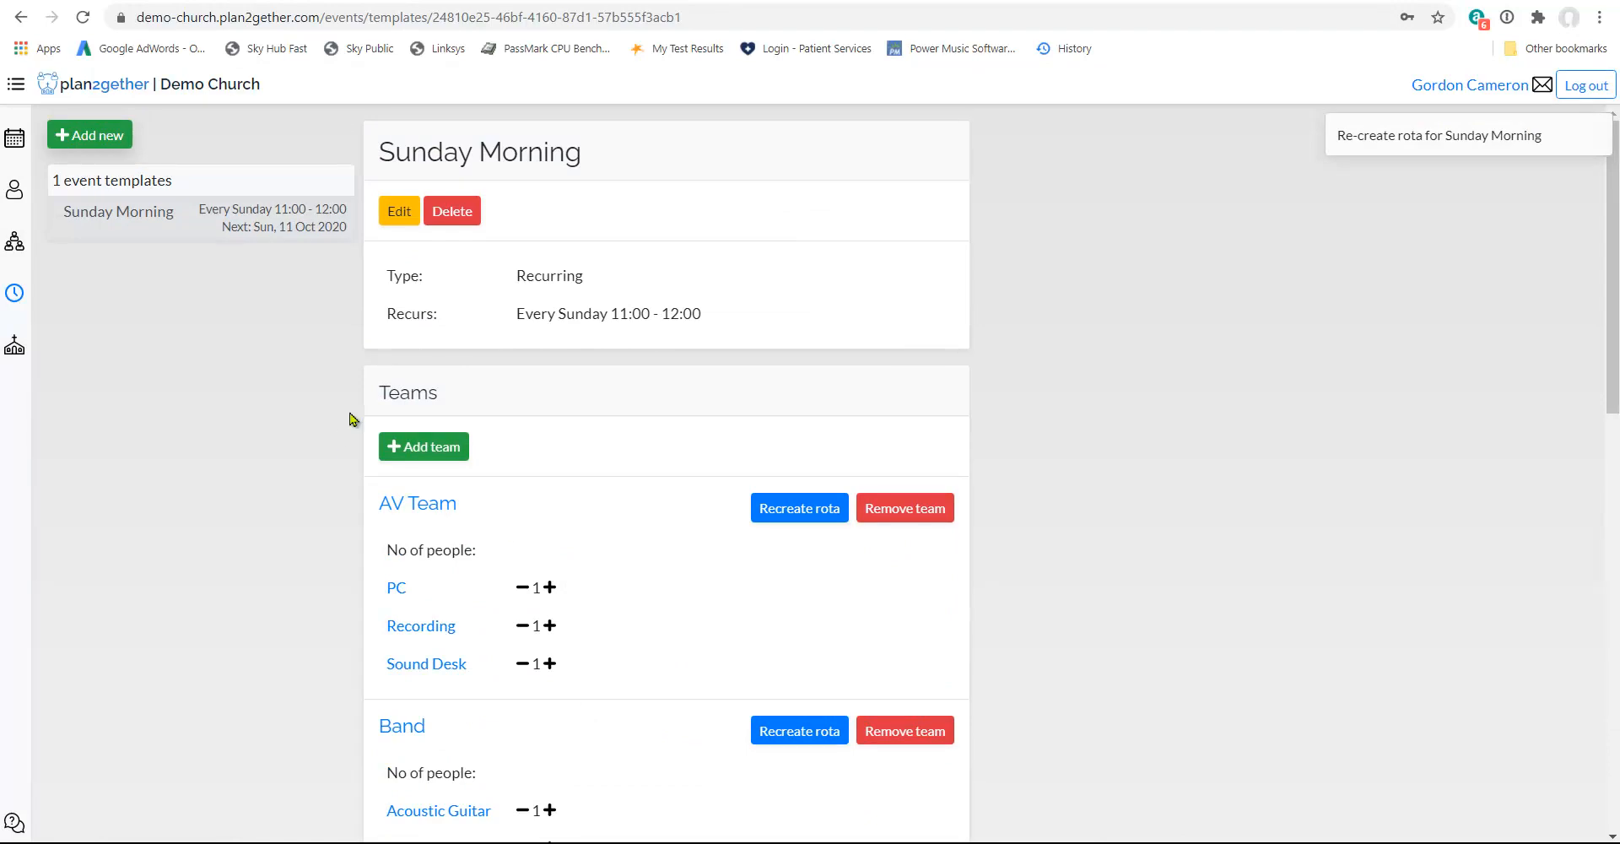
Add the Worship Leader team to the Sunday Morning event template.
{"action": "left_click", "coordinate": [428, 450]}
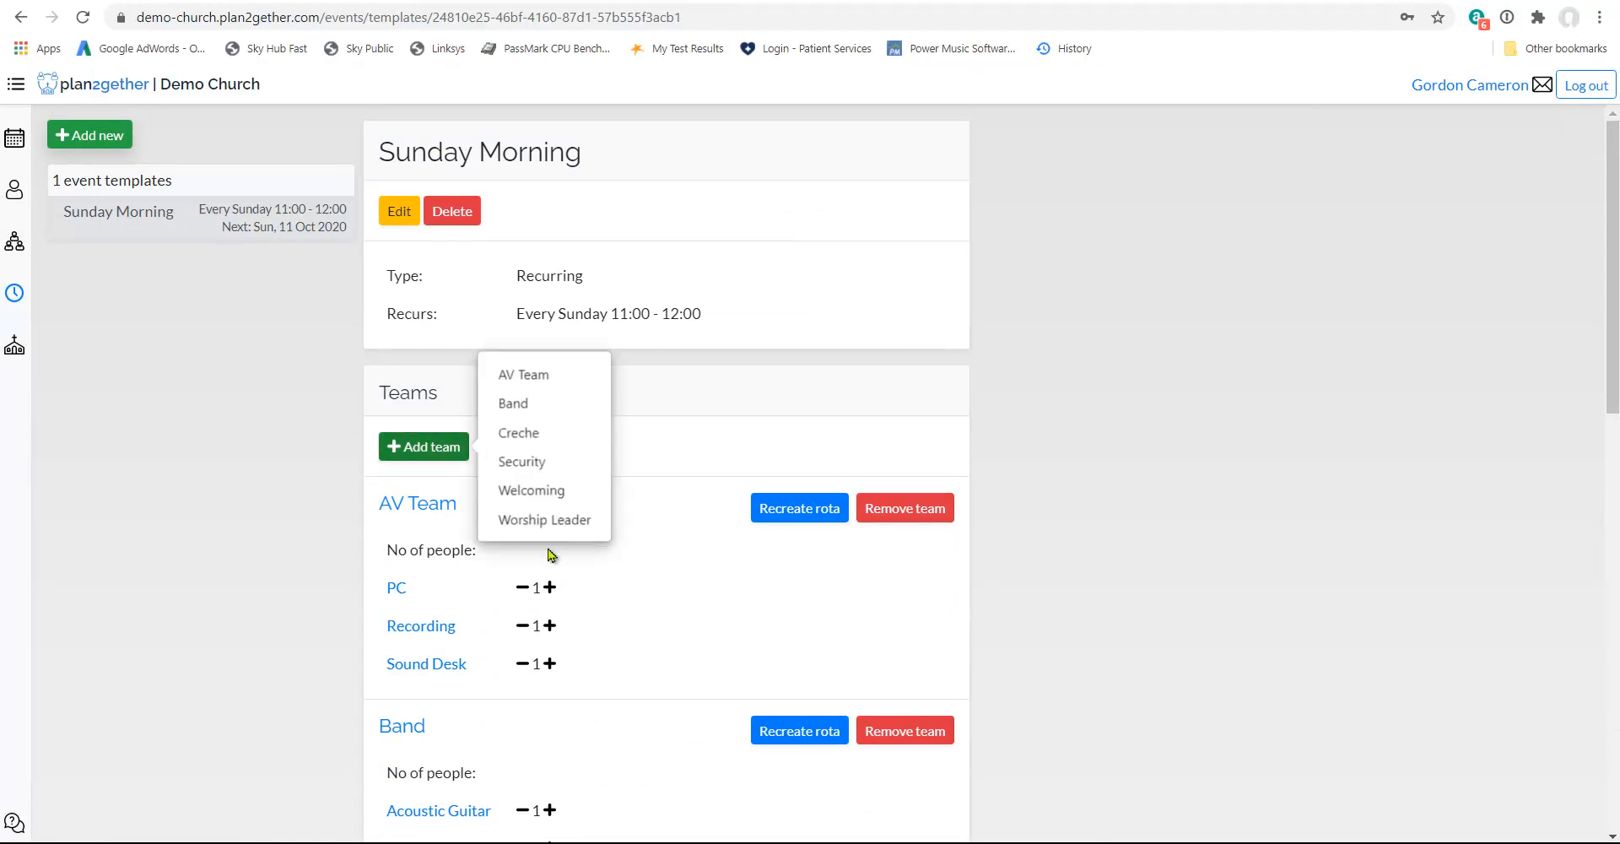
{"action": "left_click", "coordinate": [544, 519]}
{"action": "scroll", "coordinate": [641, 548], "scroll_direction": "down", "scroll_amount": 12}
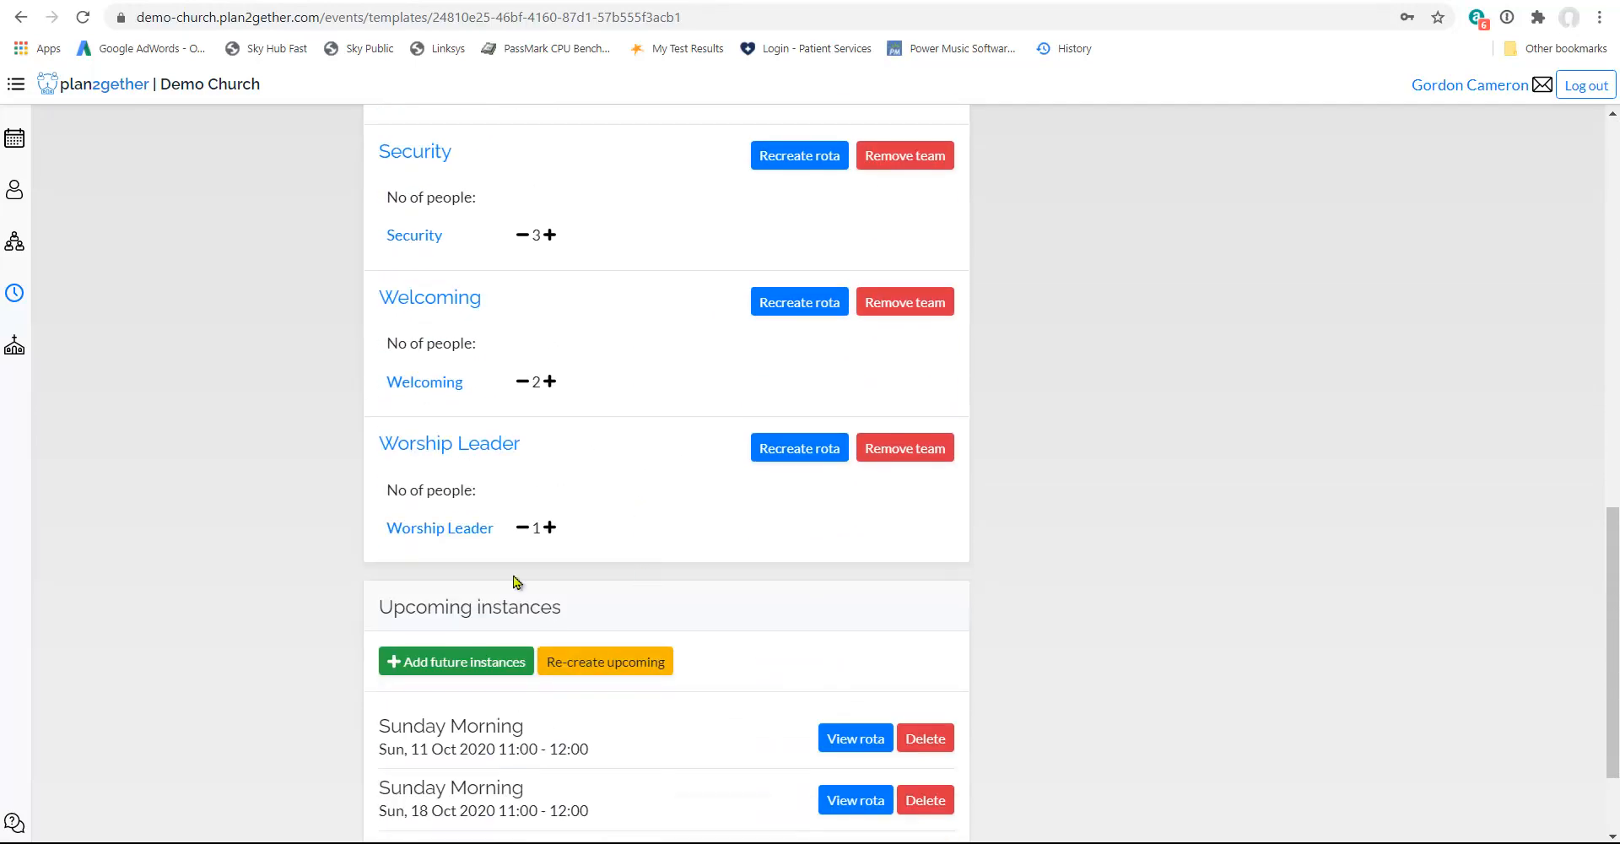
Review the assigned teams and the number of people per role on the Sunday Morning template.
{"action": "scroll", "coordinate": [616, 502], "scroll_direction": "up", "scroll_amount": 3}
{"action": "scroll", "coordinate": [616, 502], "scroll_direction": "up", "scroll_amount": 5}
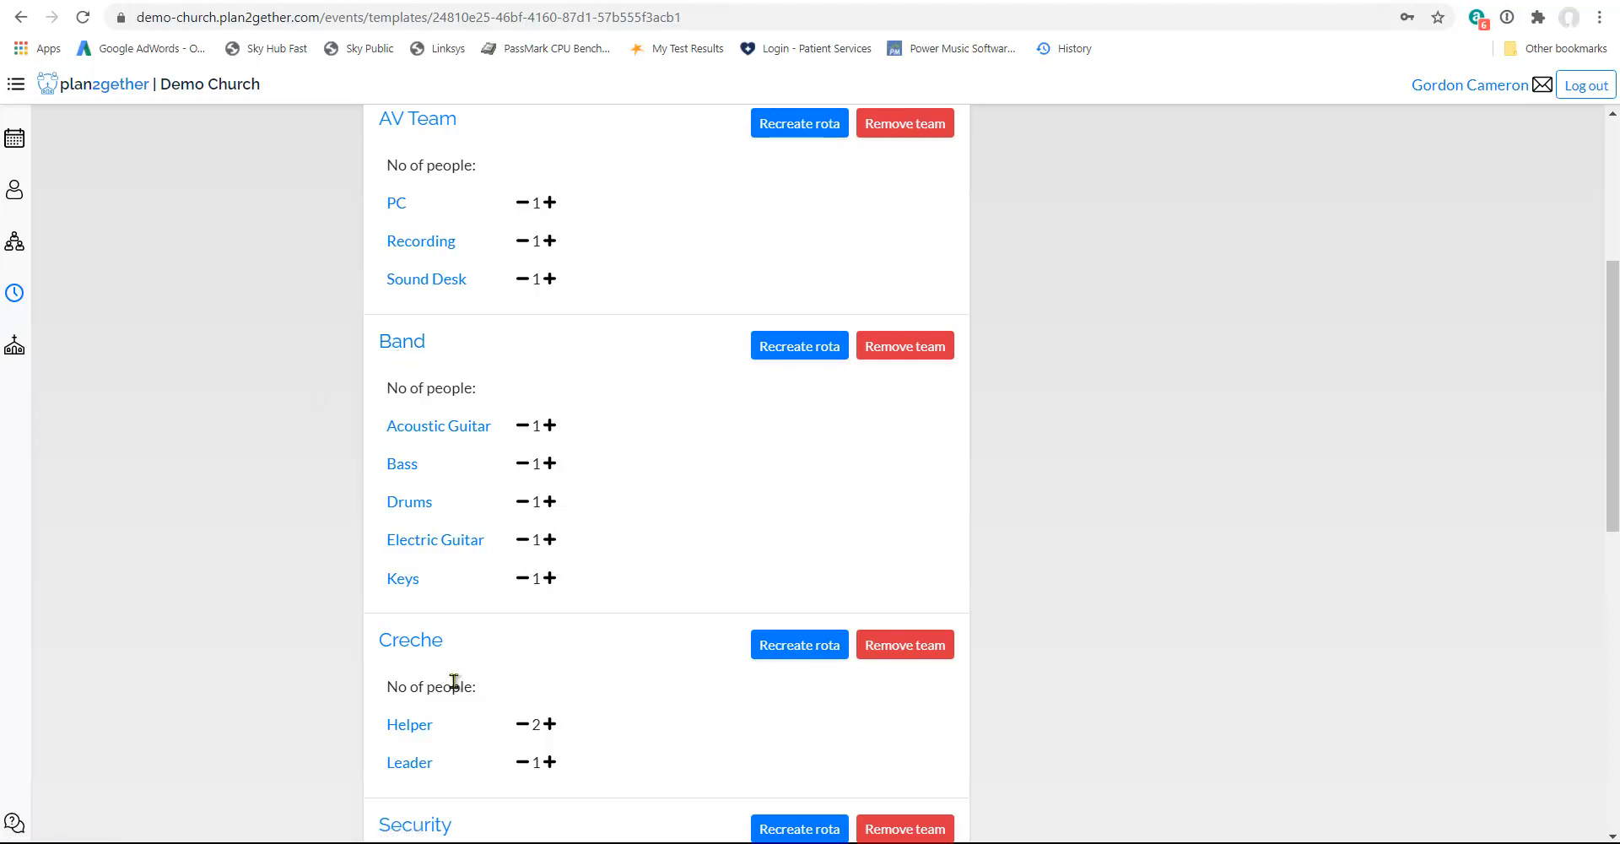
{"action": "left_click", "coordinate": [522, 541]}
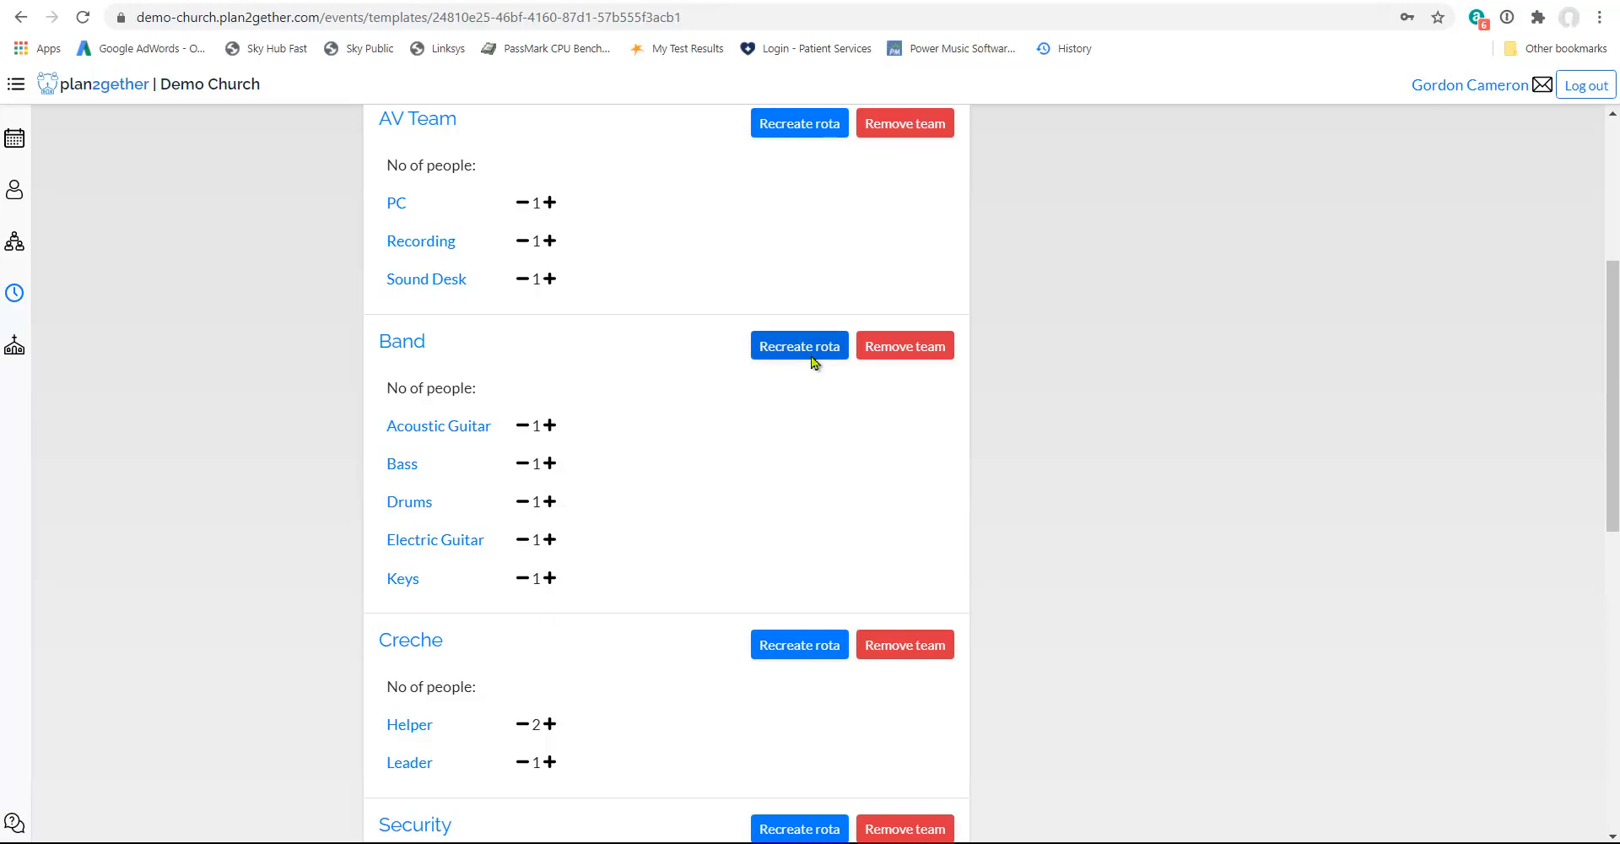
{"action": "scroll", "coordinate": [1556, 776], "scroll_direction": "up", "scroll_amount": 5}
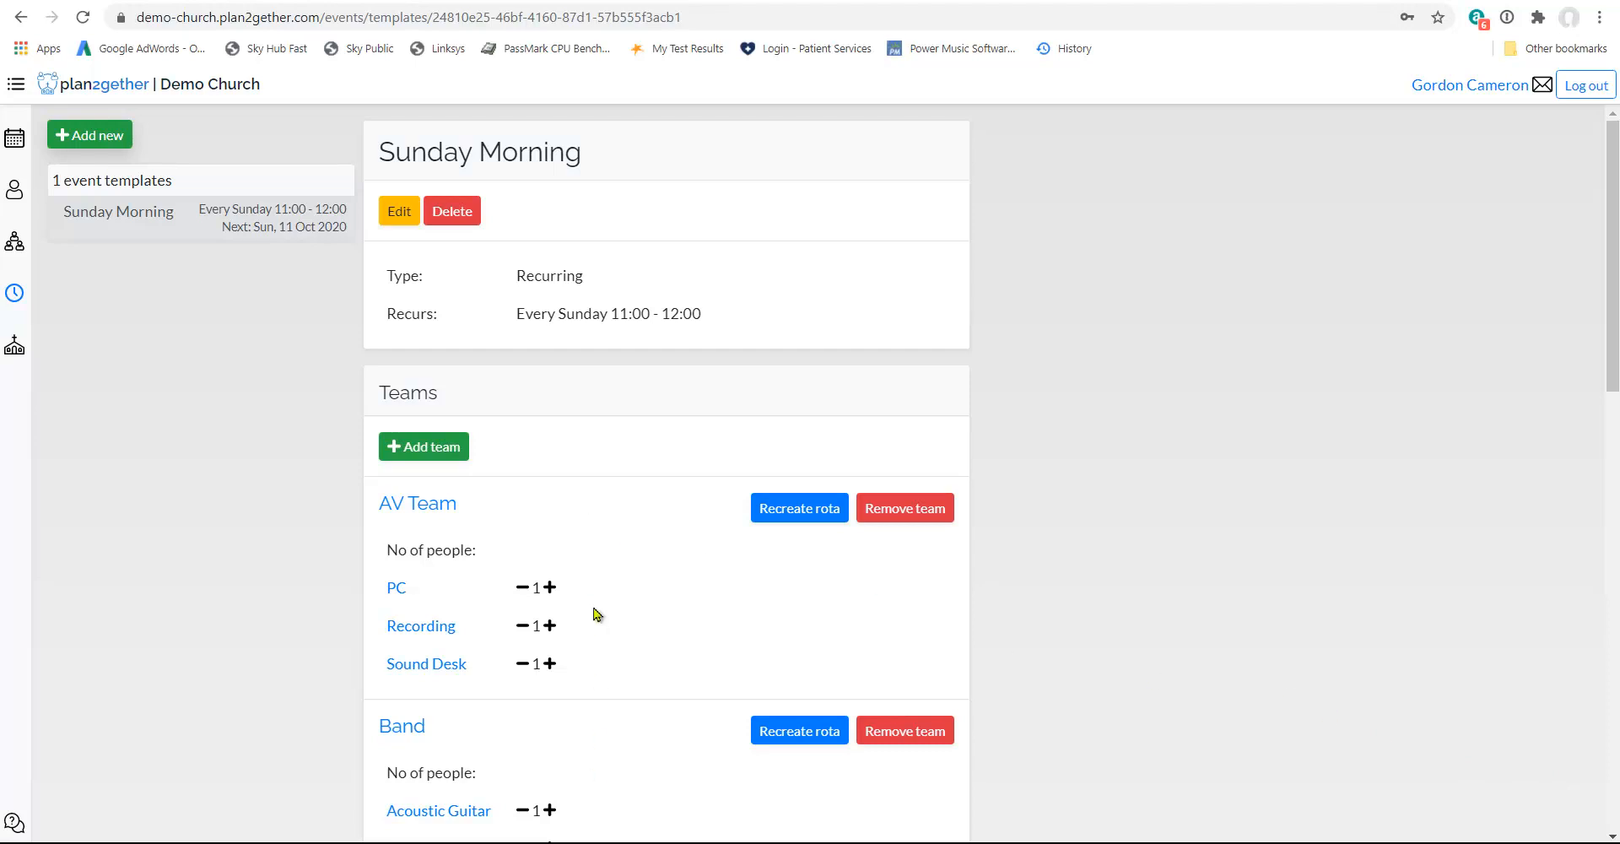
{"action": "scroll", "coordinate": [594, 611], "scroll_direction": "down", "scroll_amount": 7}
{"action": "scroll", "coordinate": [594, 613], "scroll_direction": "down", "scroll_amount": 1}
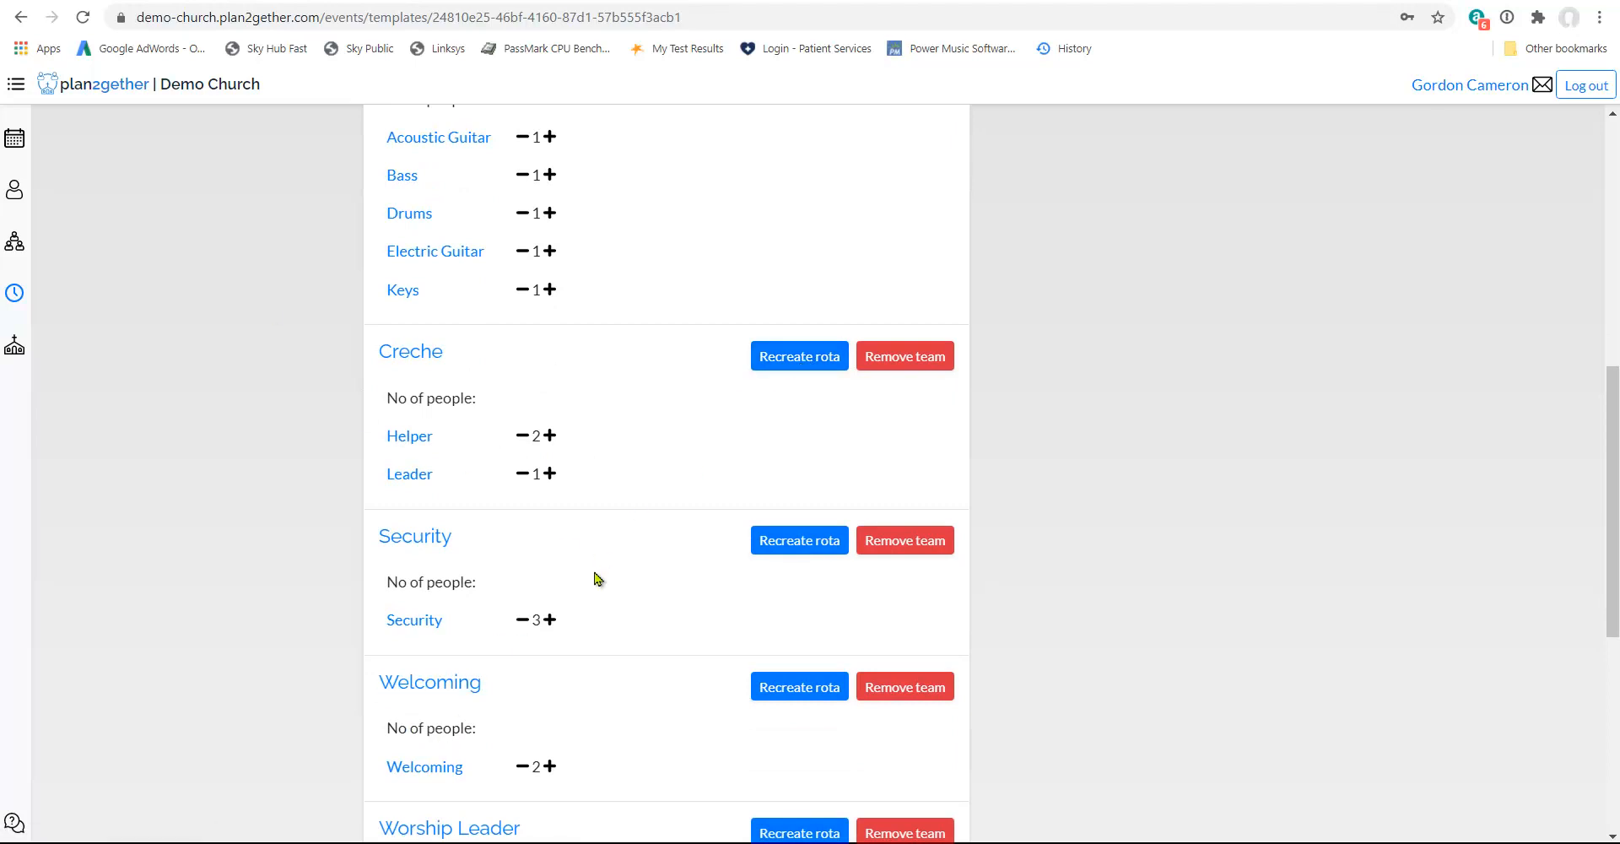
Examine the generated rota for each upcoming Sunday Morning event, including the people flagged with warnings.
{"action": "left_click", "coordinate": [19, 144]}
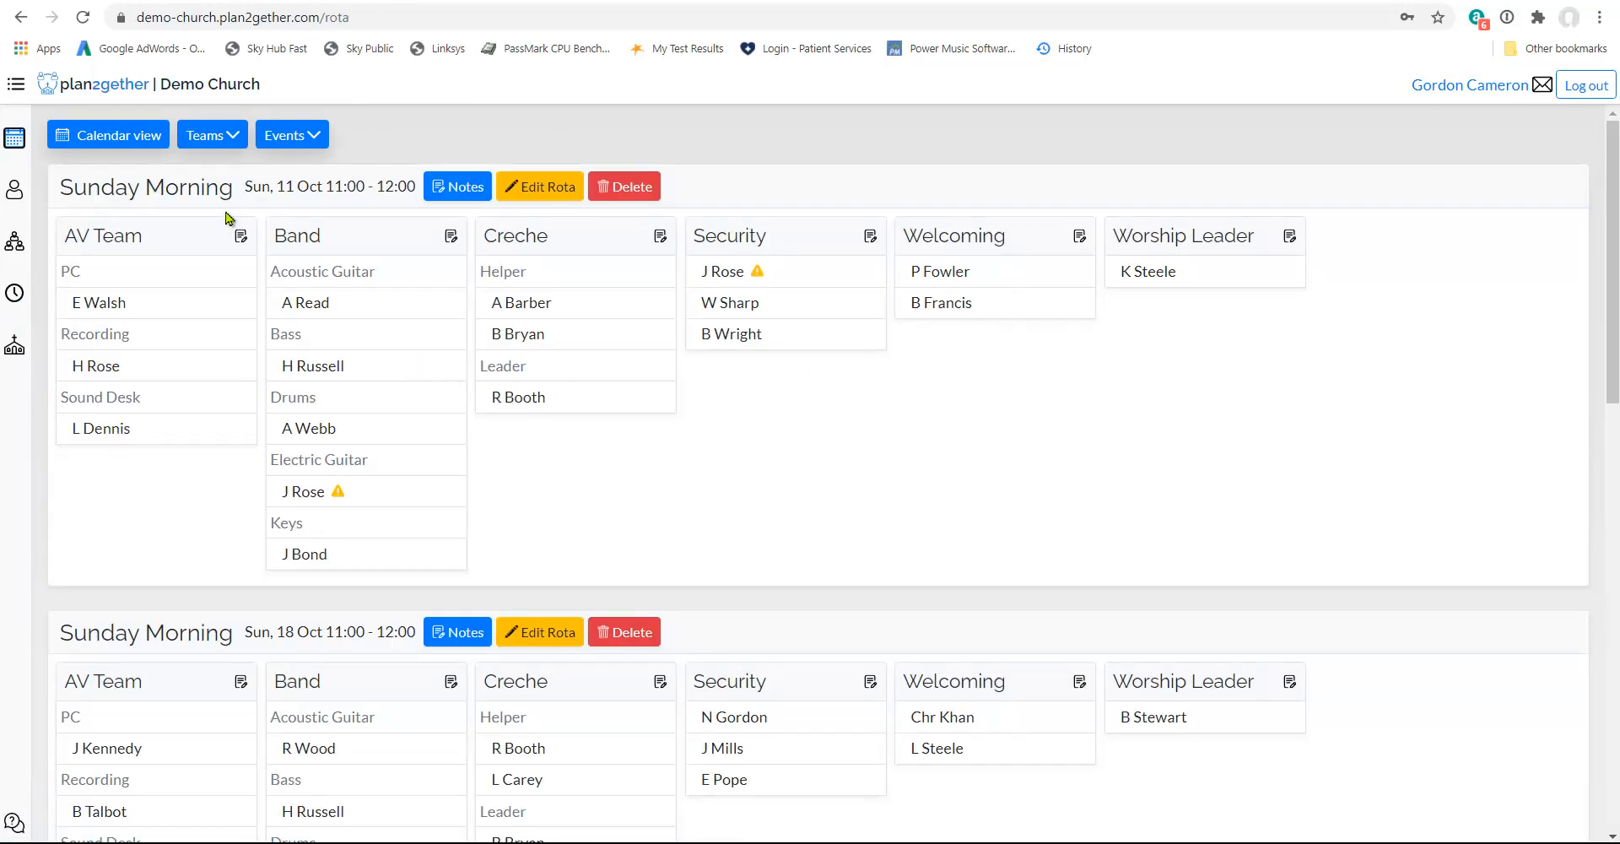
{"action": "scroll", "coordinate": [662, 704], "scroll_direction": "down", "scroll_amount": 10}
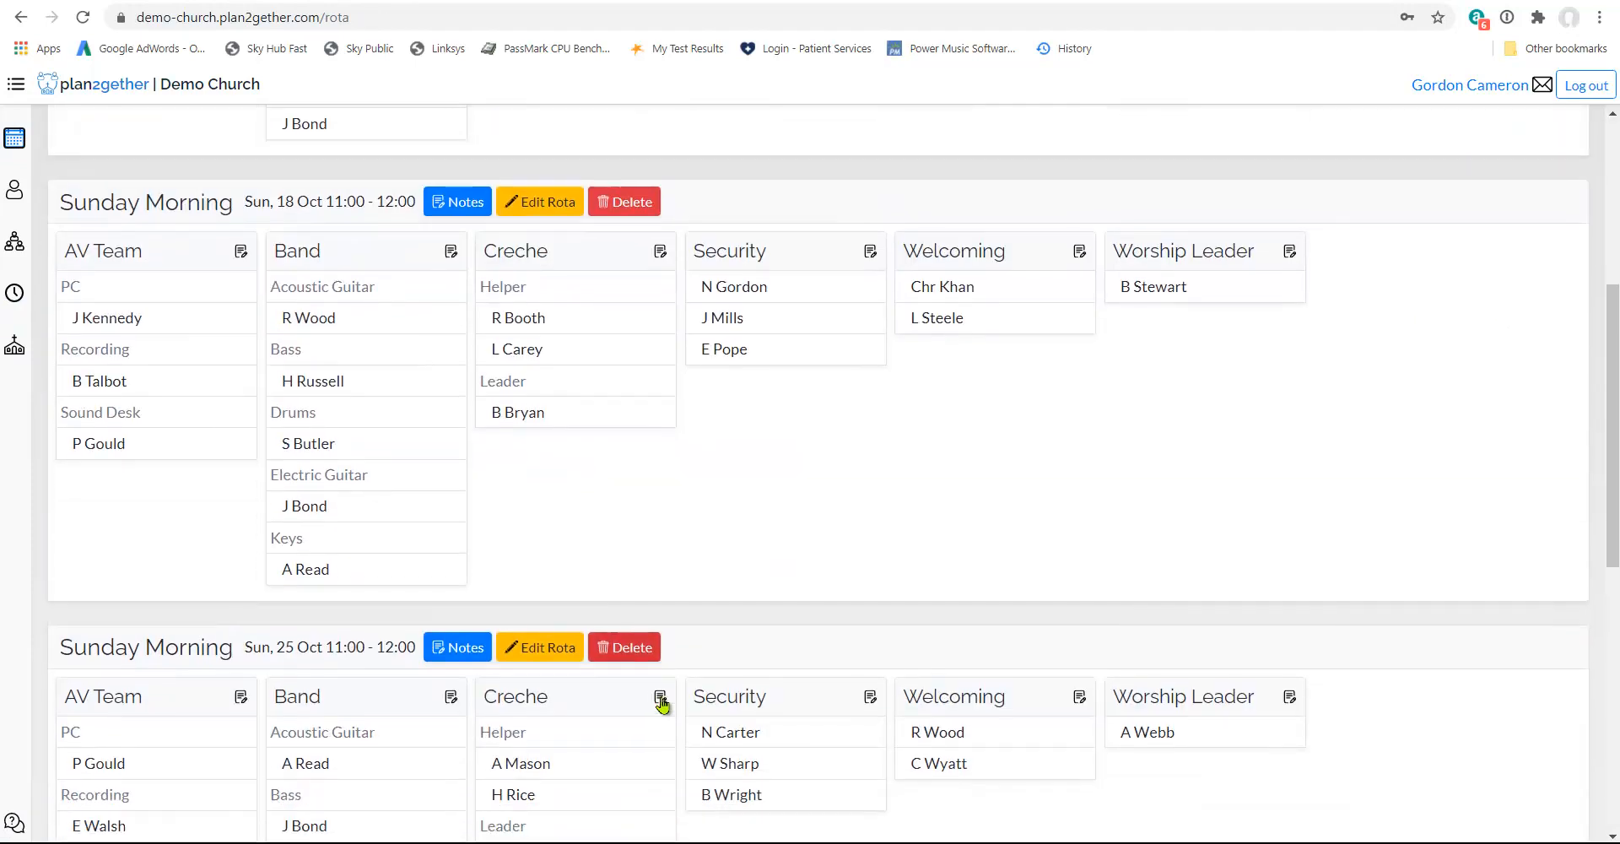
{"action": "scroll", "coordinate": [662, 705], "scroll_direction": "down", "scroll_amount": 2}
{"action": "scroll", "coordinate": [663, 704], "scroll_direction": "up", "scroll_amount": 8}
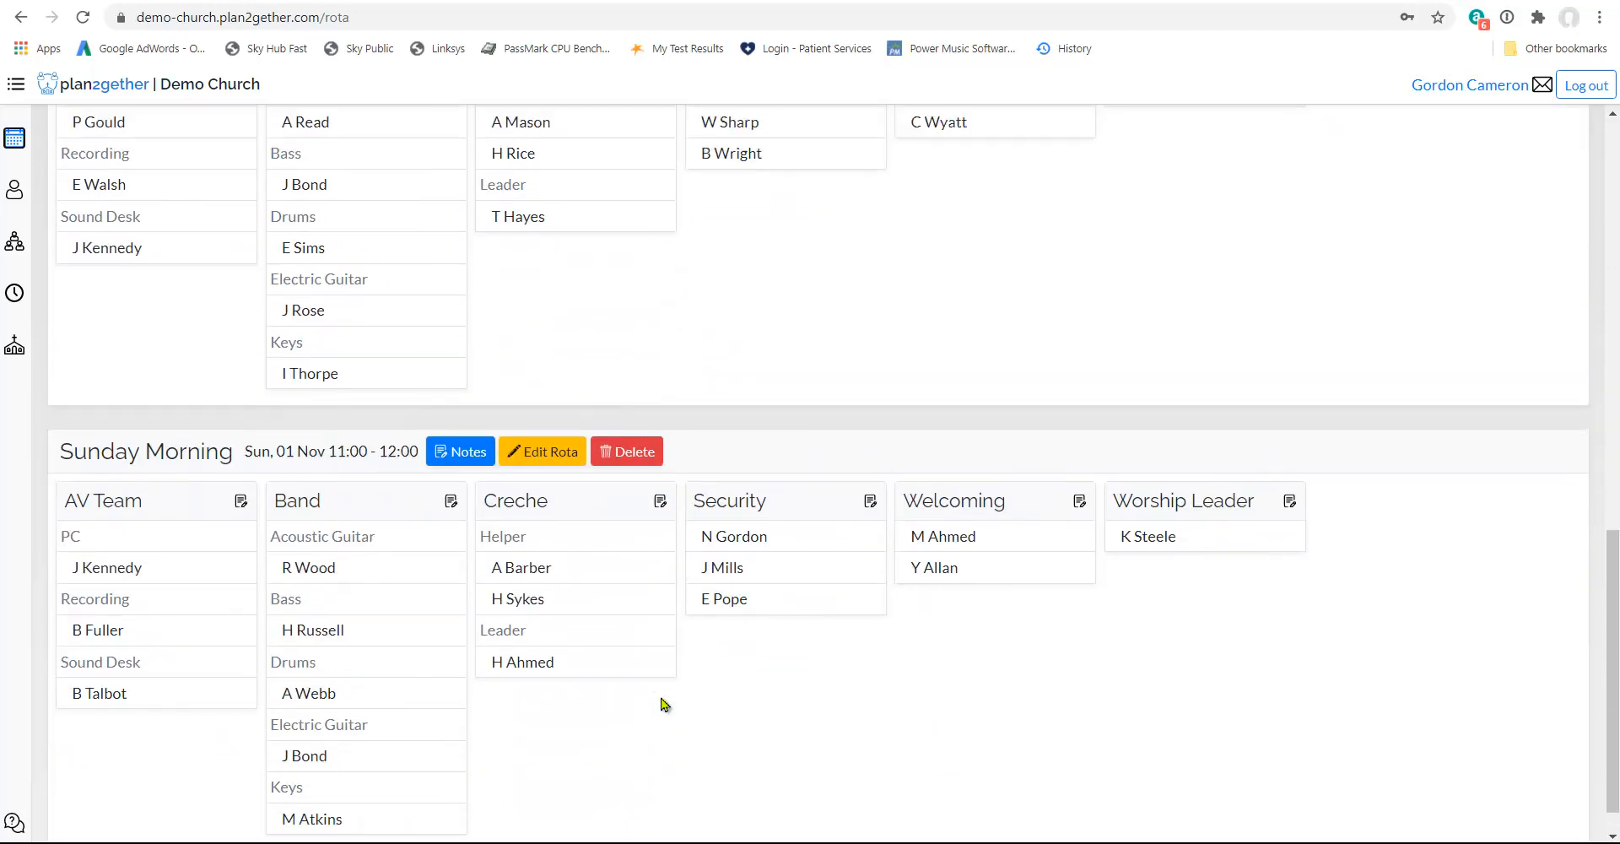
{"action": "scroll", "coordinate": [662, 704], "scroll_direction": "up", "scroll_amount": 5}
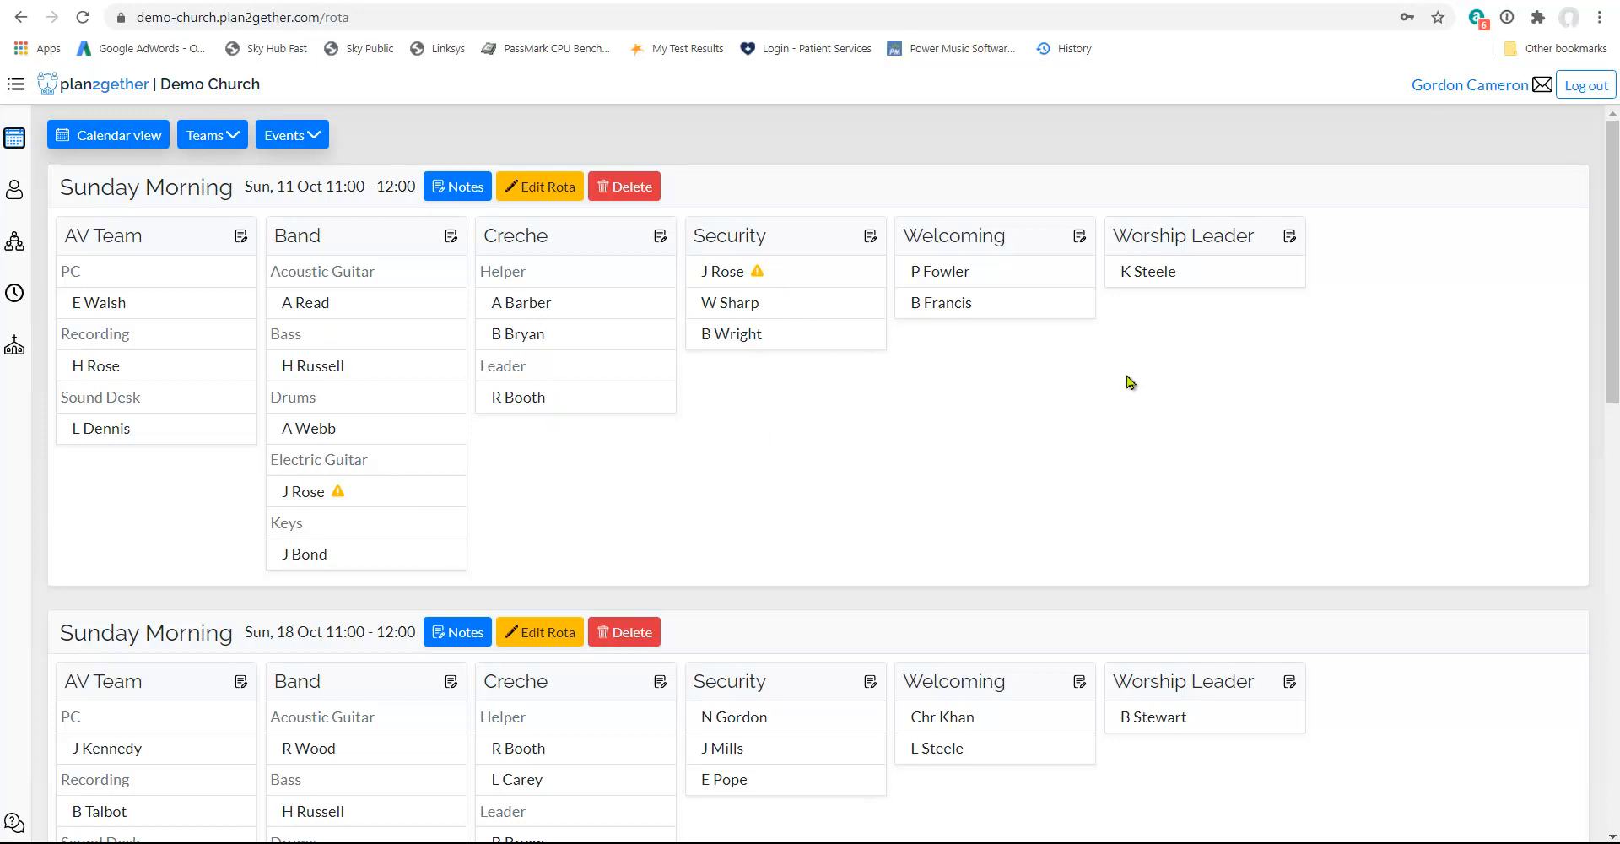
{"action": "mouse_move", "coordinate": [762, 274]}
Start a new non-recurring event template named Coffee Morning, dated 2020-10-31.
{"action": "left_click", "coordinate": [15, 293]}
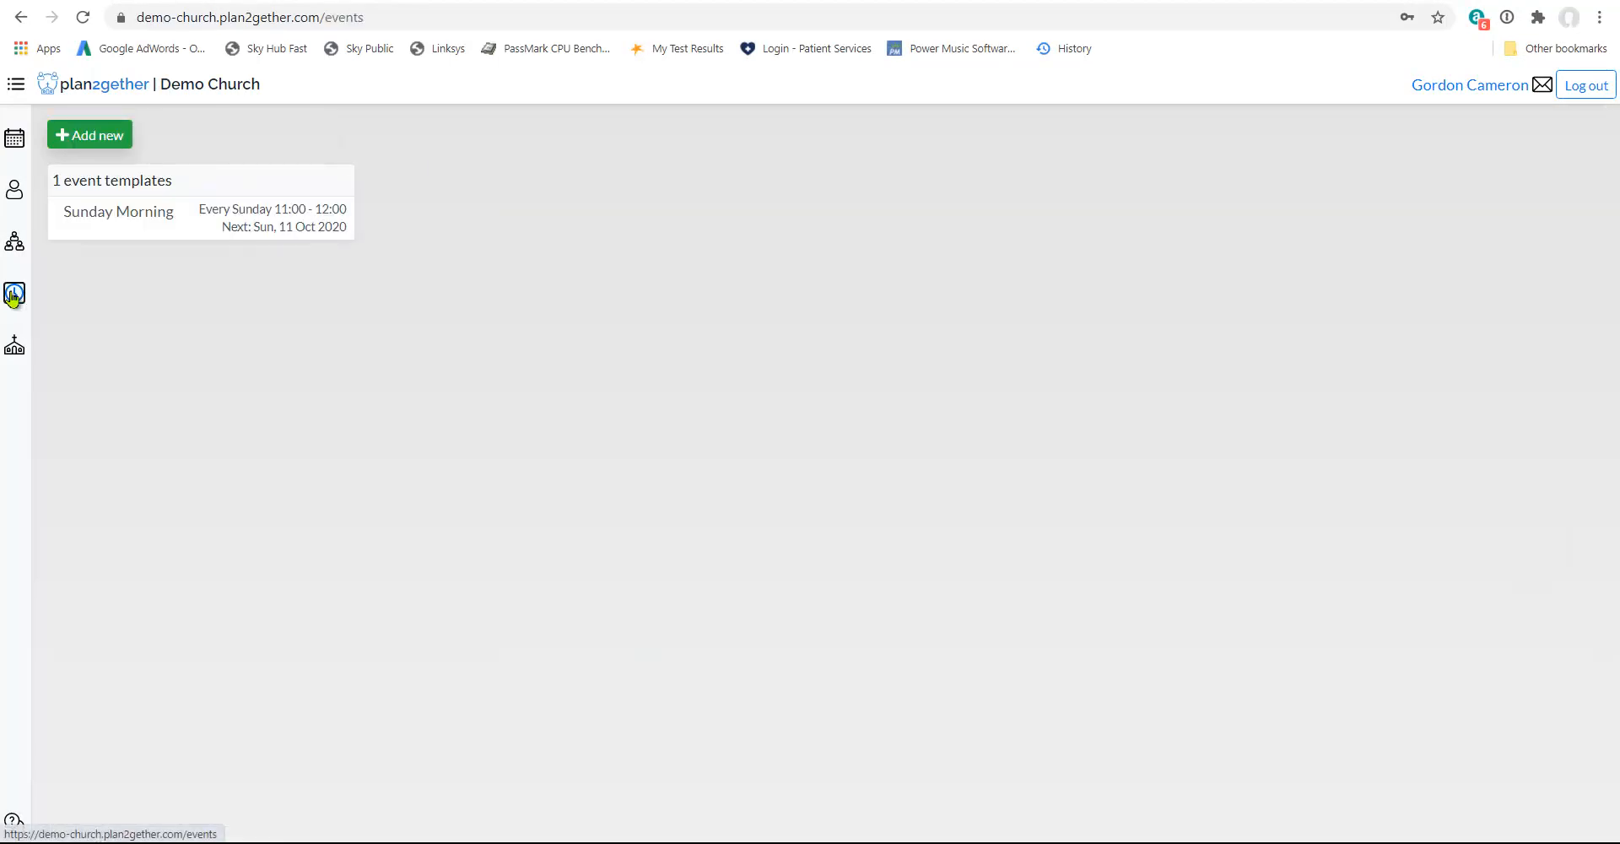
{"action": "left_click", "coordinate": [83, 135]}
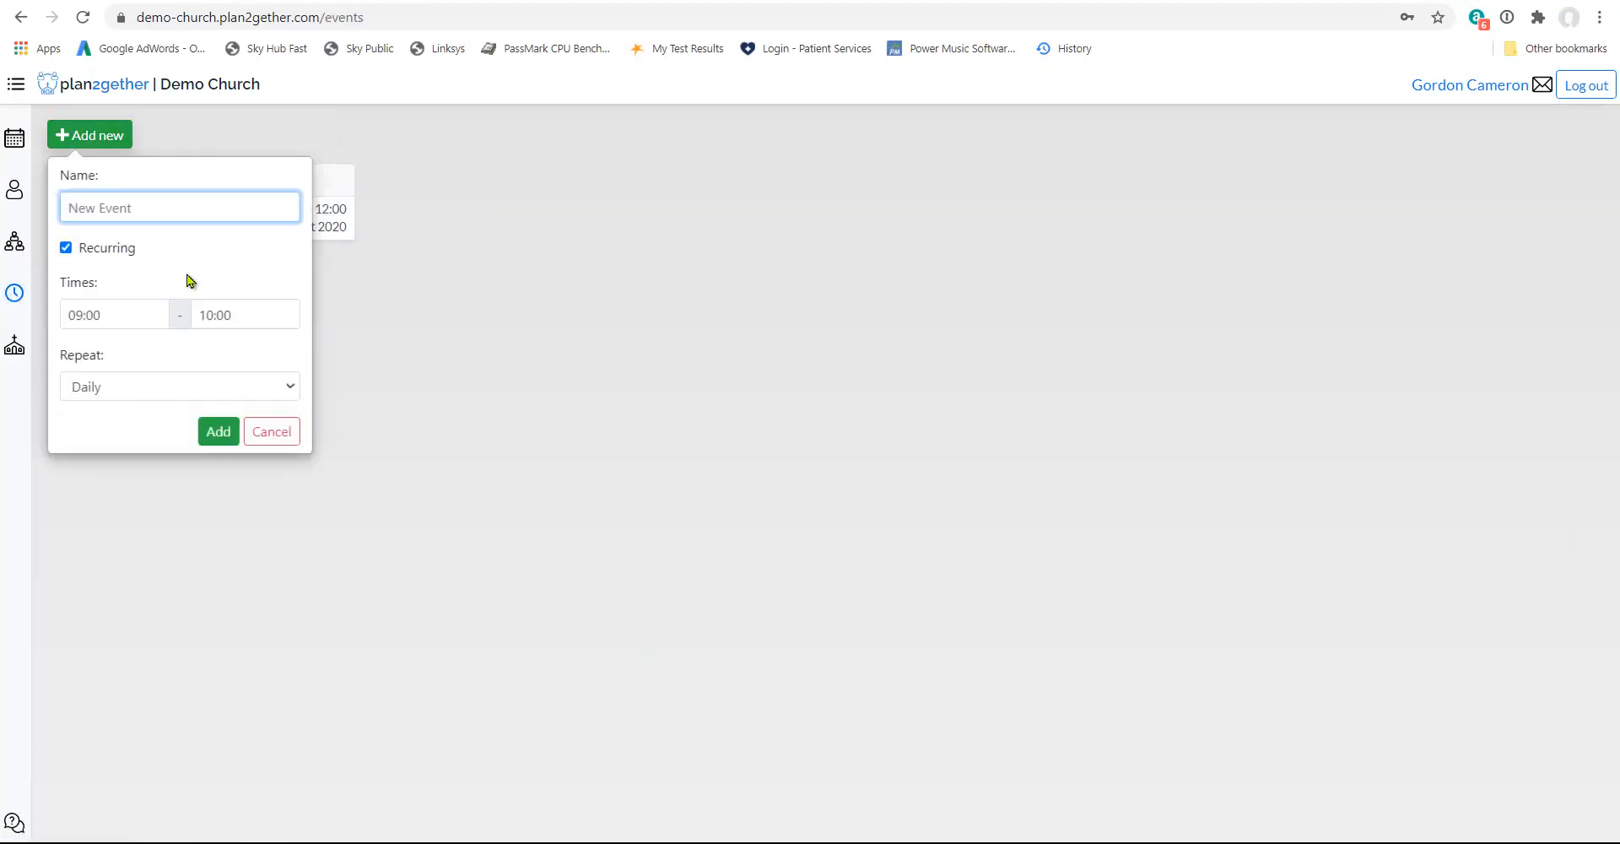
{"action": "type", "text": "Coffee Morning"}
{"action": "left_click", "coordinate": [232, 254]}
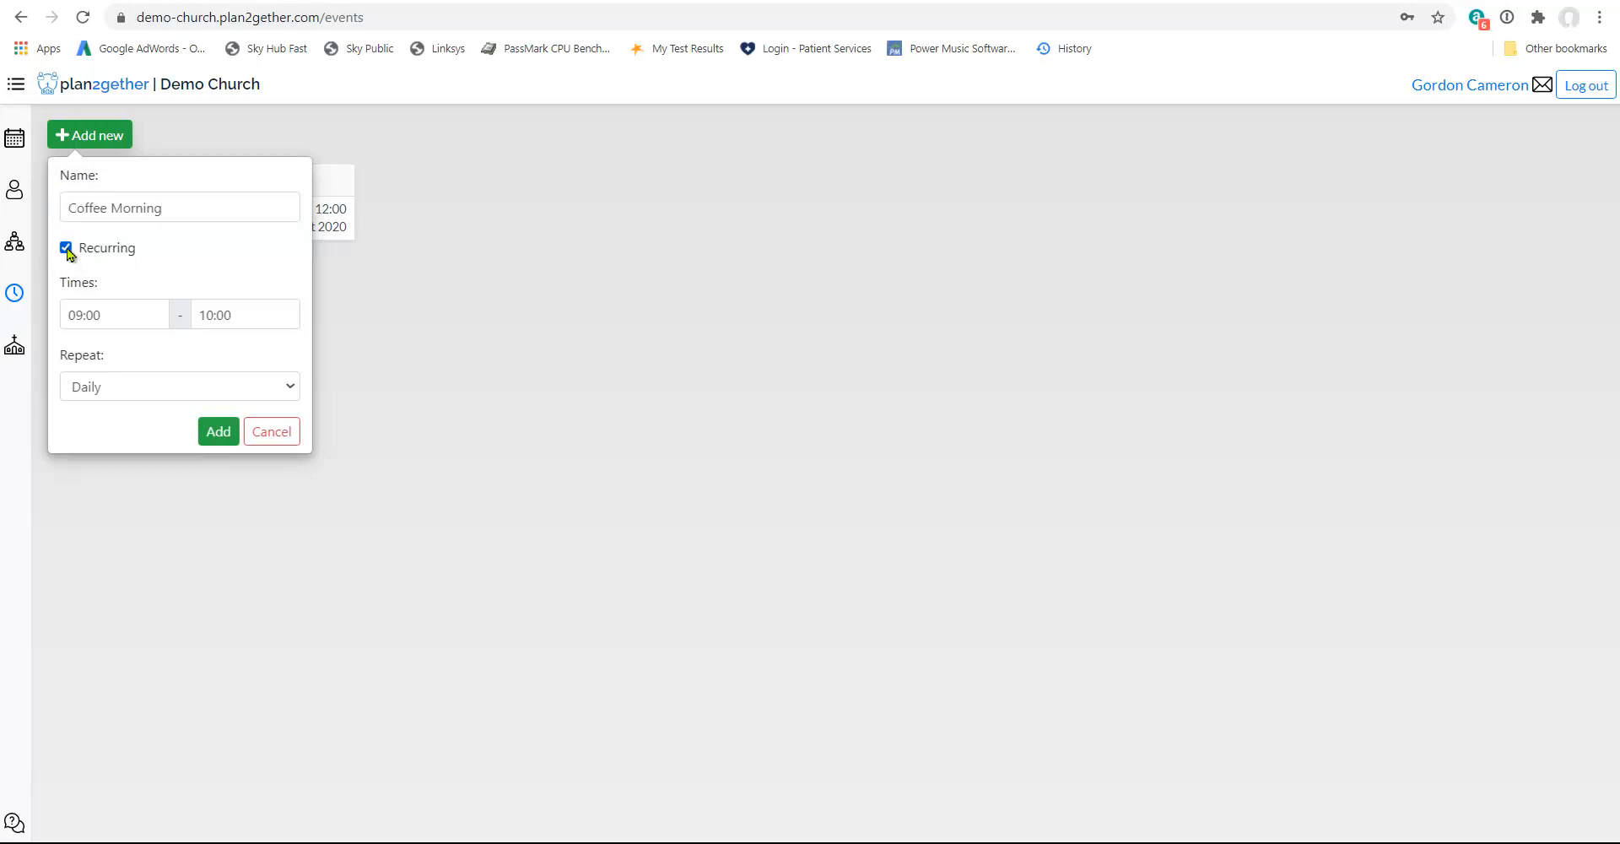
{"action": "left_click", "coordinate": [66, 248]}
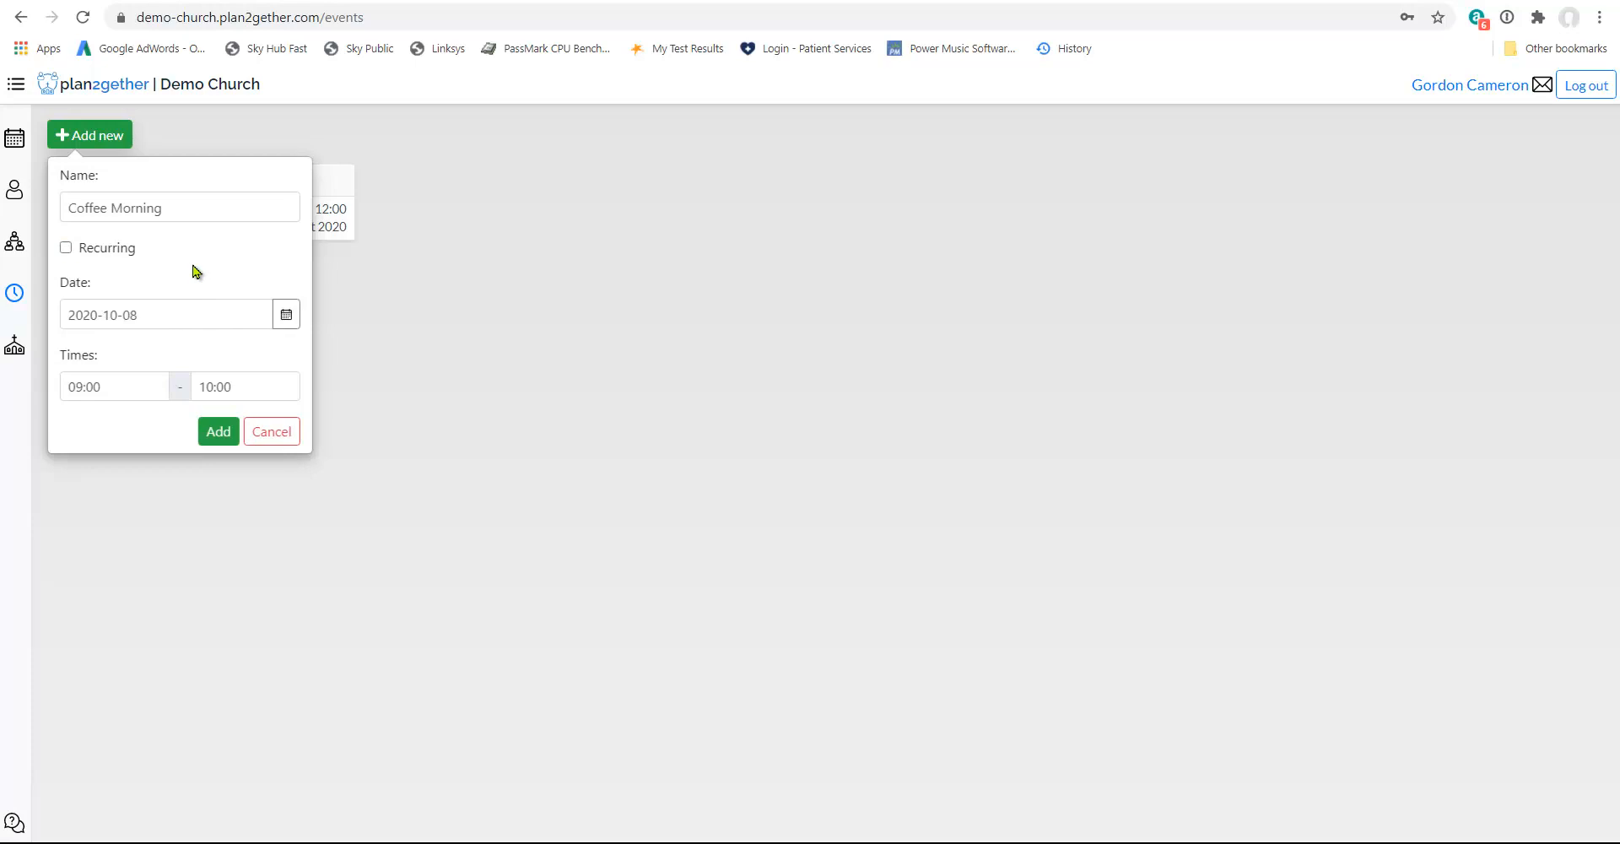
{"action": "left_click", "coordinate": [285, 316]}
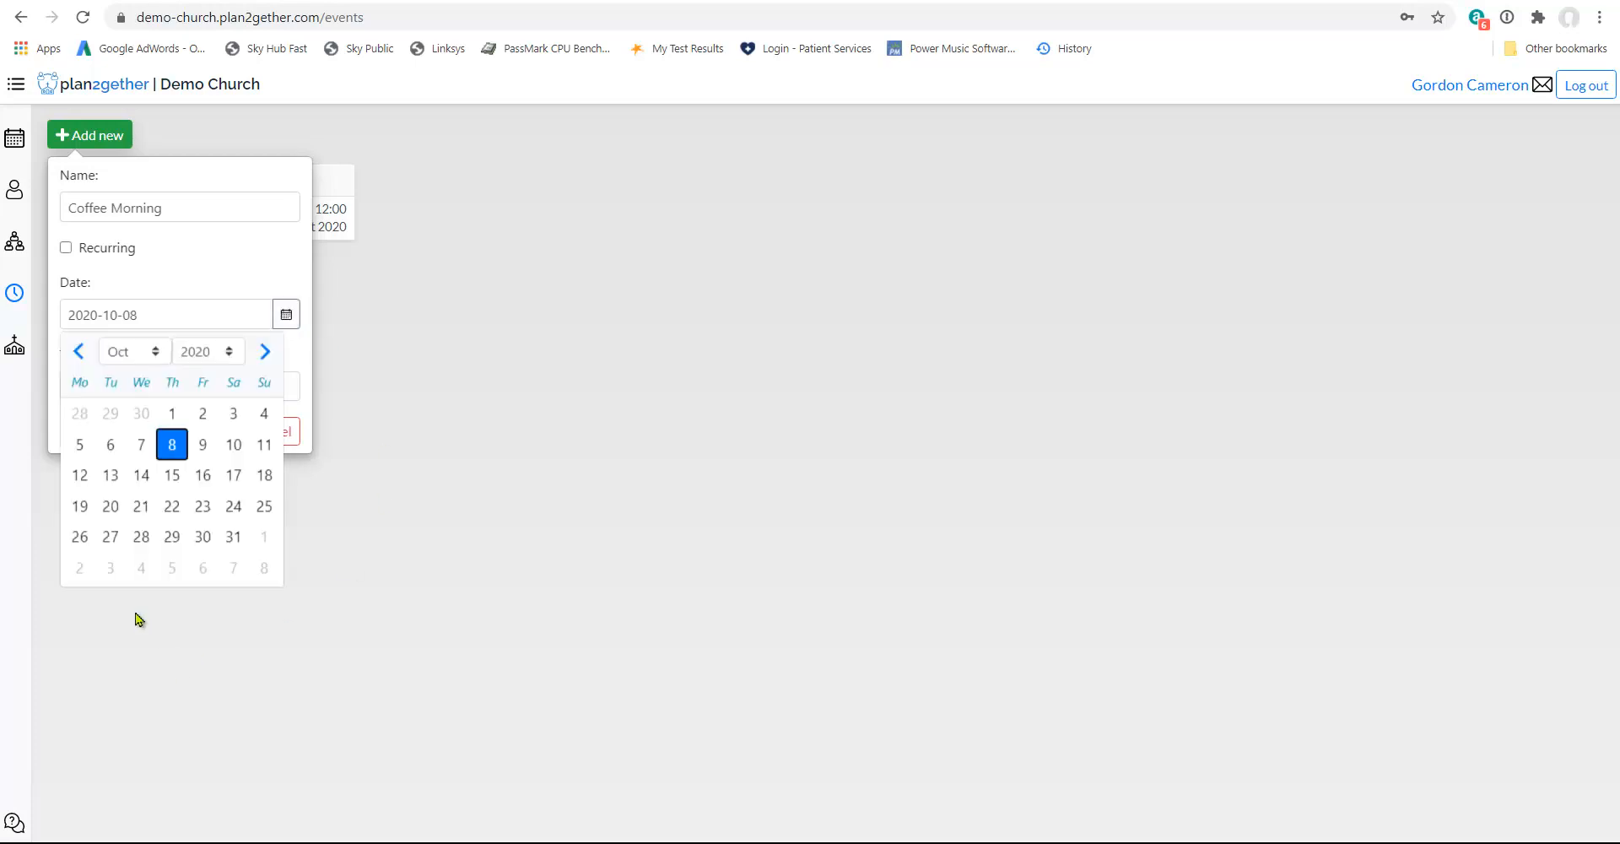
{"action": "left_click", "coordinate": [234, 537]}
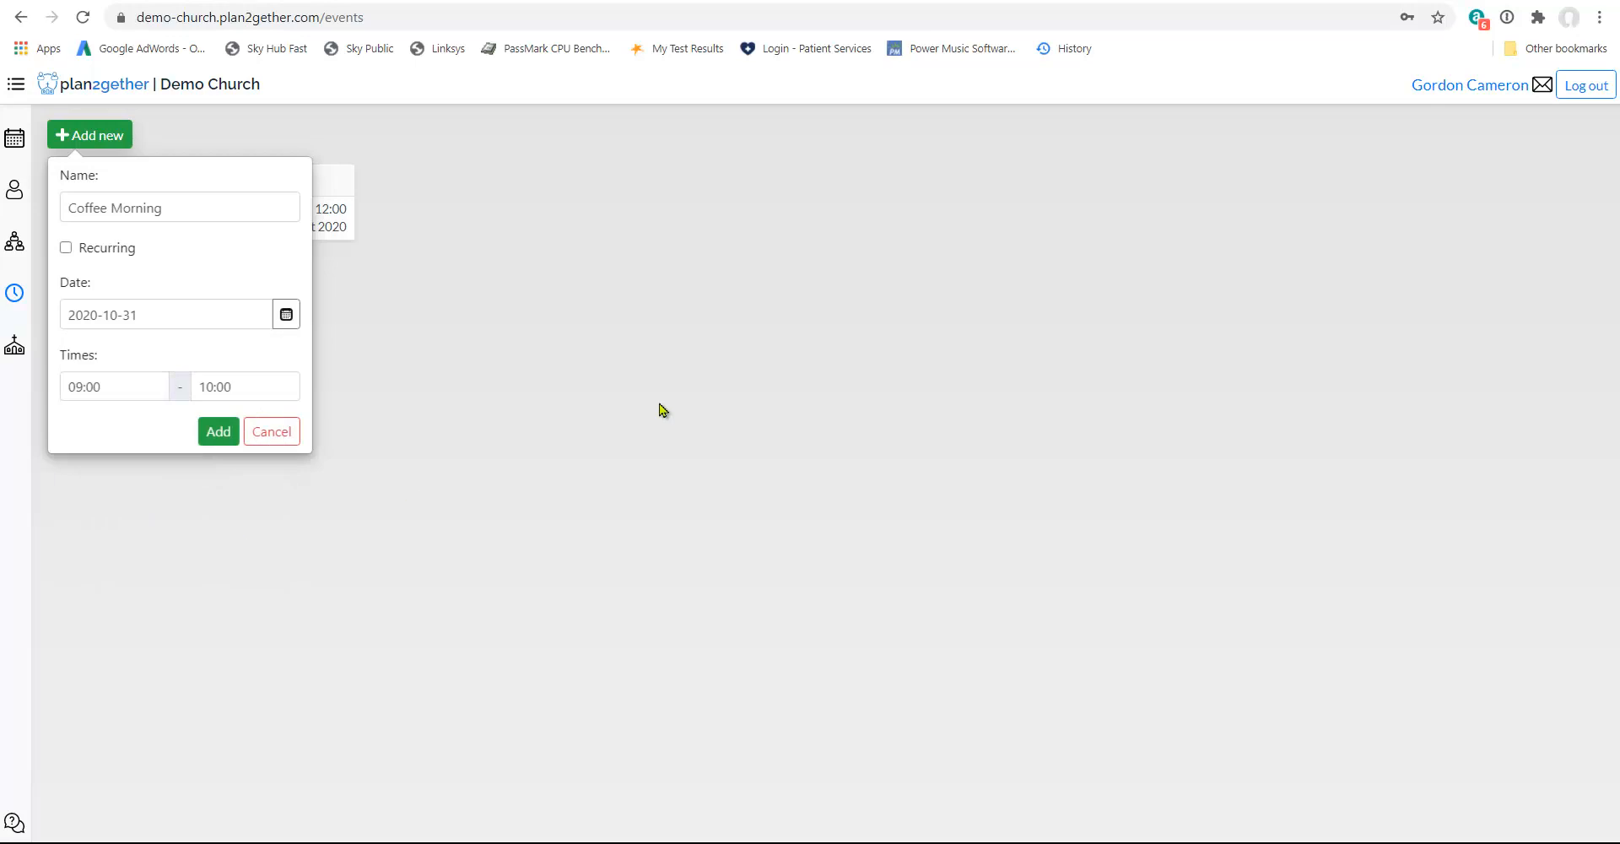
Set the Coffee Morning times to 10:00 - 12:00 and add the event template.
{"action": "left_click", "coordinate": [154, 384]}
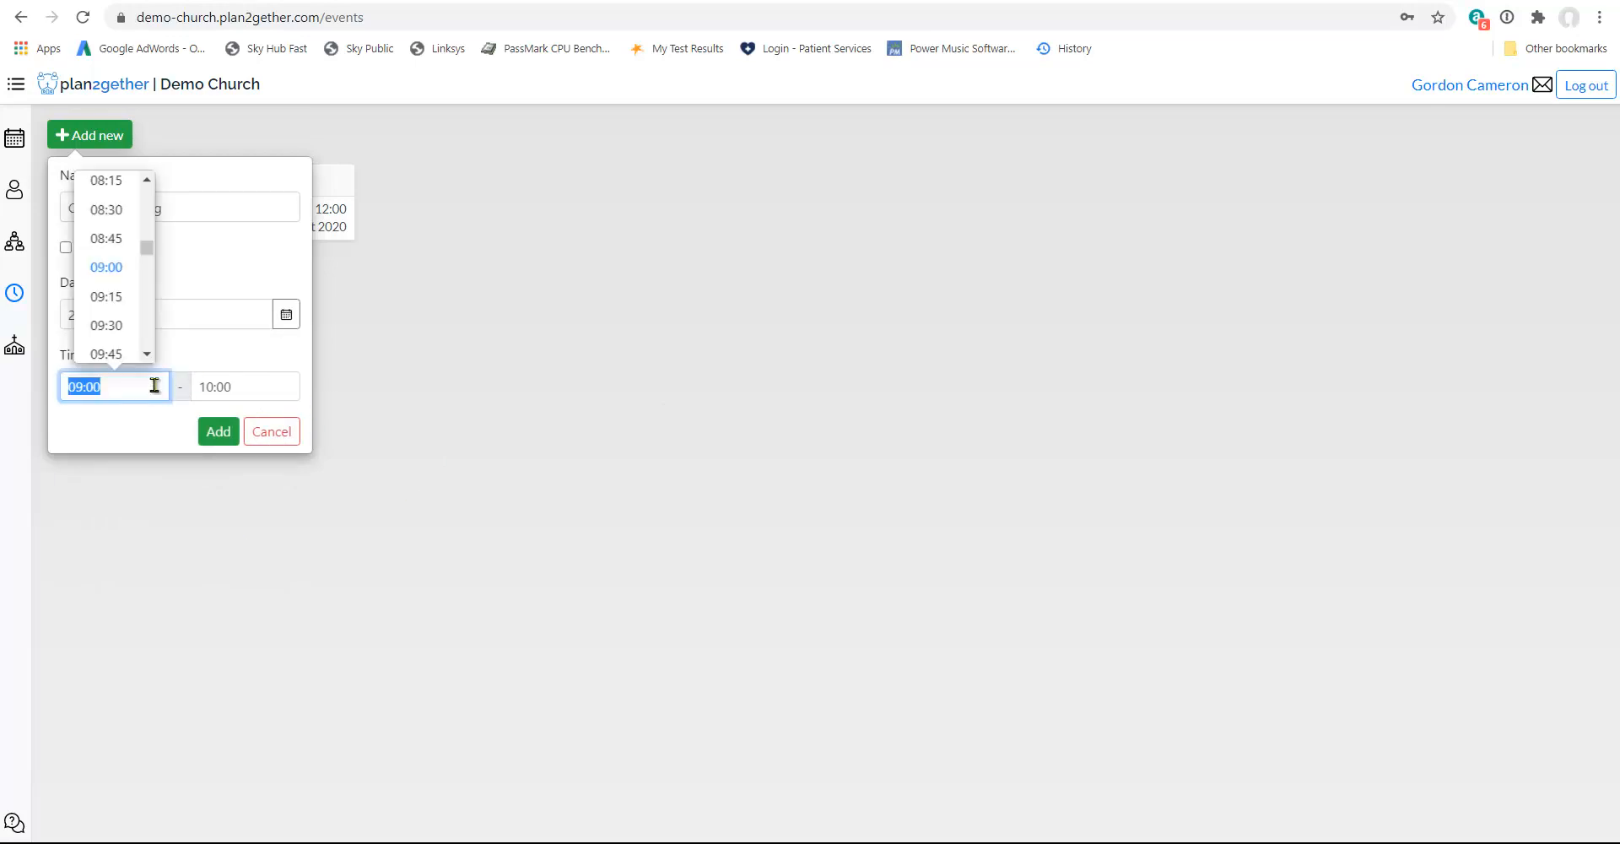
{"action": "scroll", "coordinate": [125, 322], "scroll_direction": "down", "scroll_amount": 1}
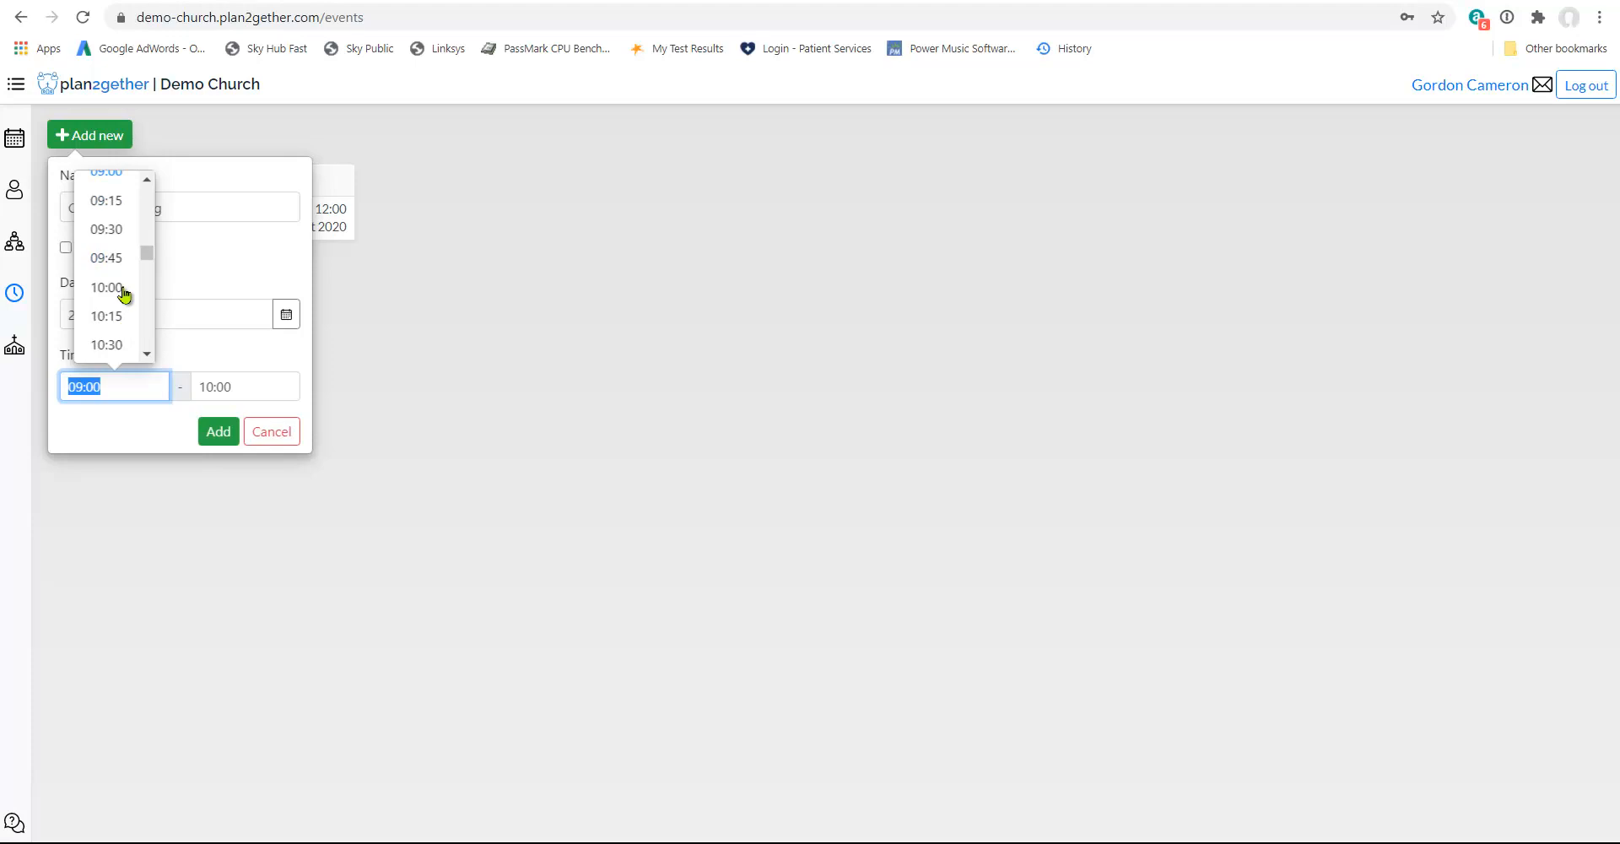
{"action": "left_click", "coordinate": [124, 289]}
{"action": "left_click", "coordinate": [266, 385]}
{"action": "scroll", "coordinate": [258, 329], "scroll_direction": "down", "scroll_amount": 3}
{"action": "left_click", "coordinate": [256, 317]}
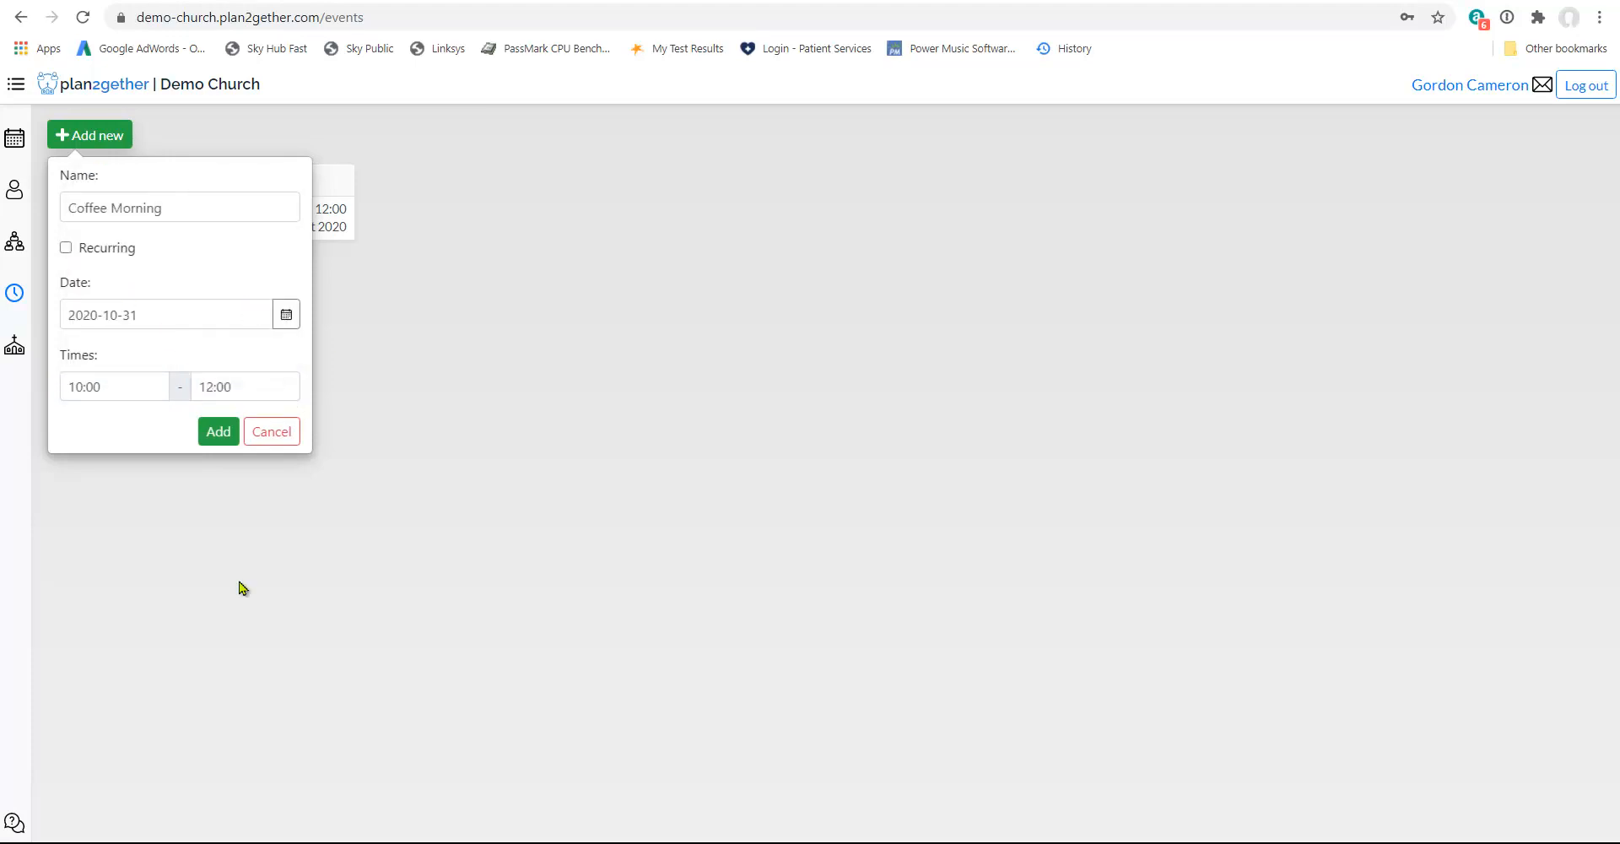
{"action": "left_click", "coordinate": [216, 433]}
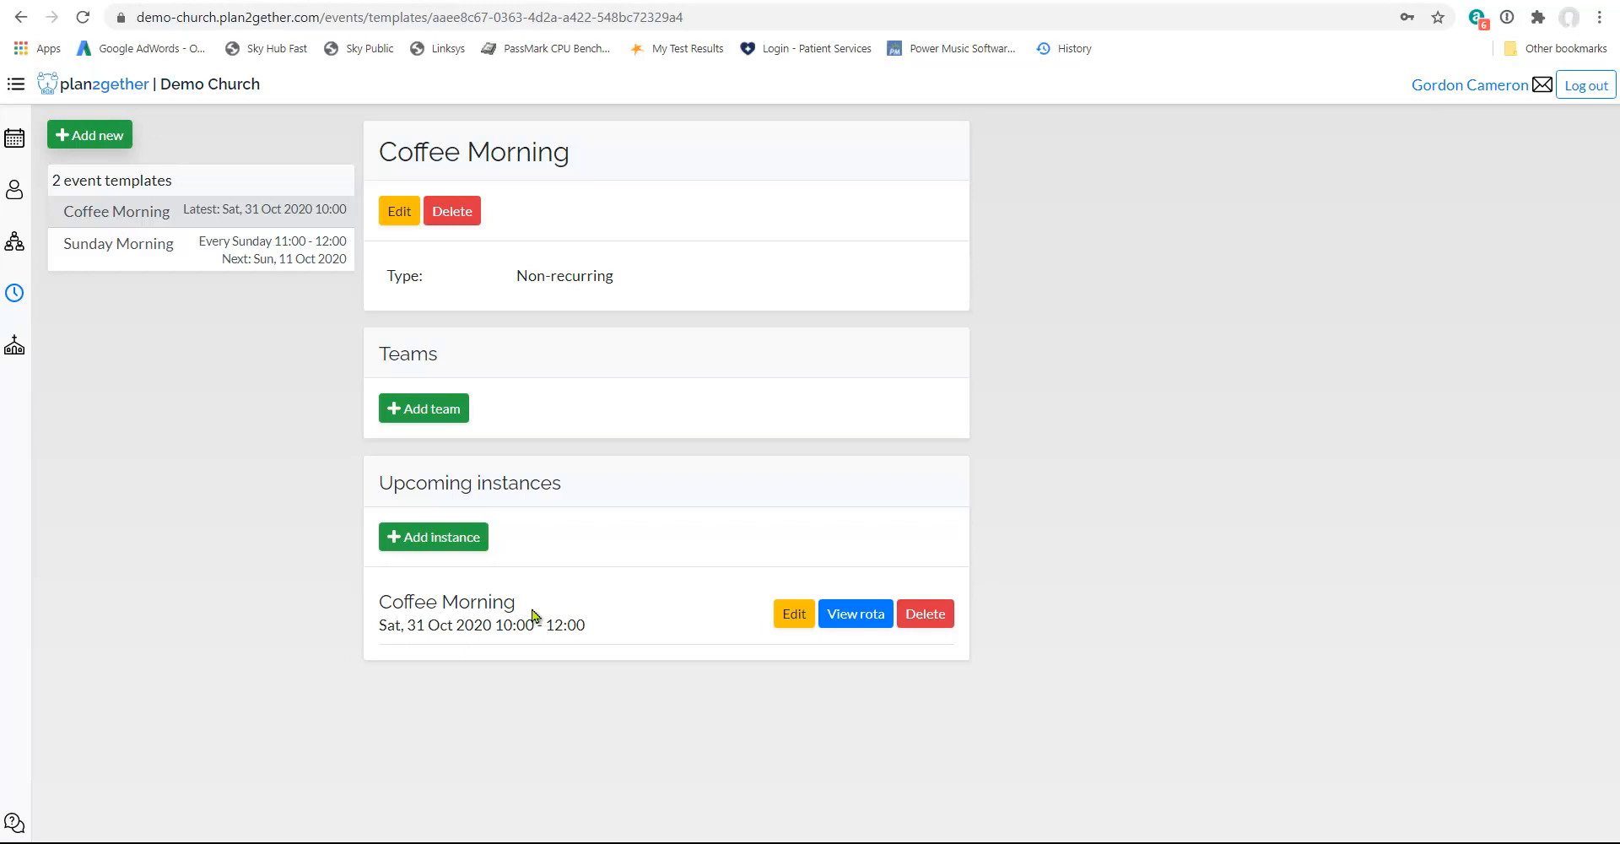
Add the Security team to Coffee Morning with 3 security people and re-create its rota for all future instances.
{"action": "left_click", "coordinate": [425, 411]}
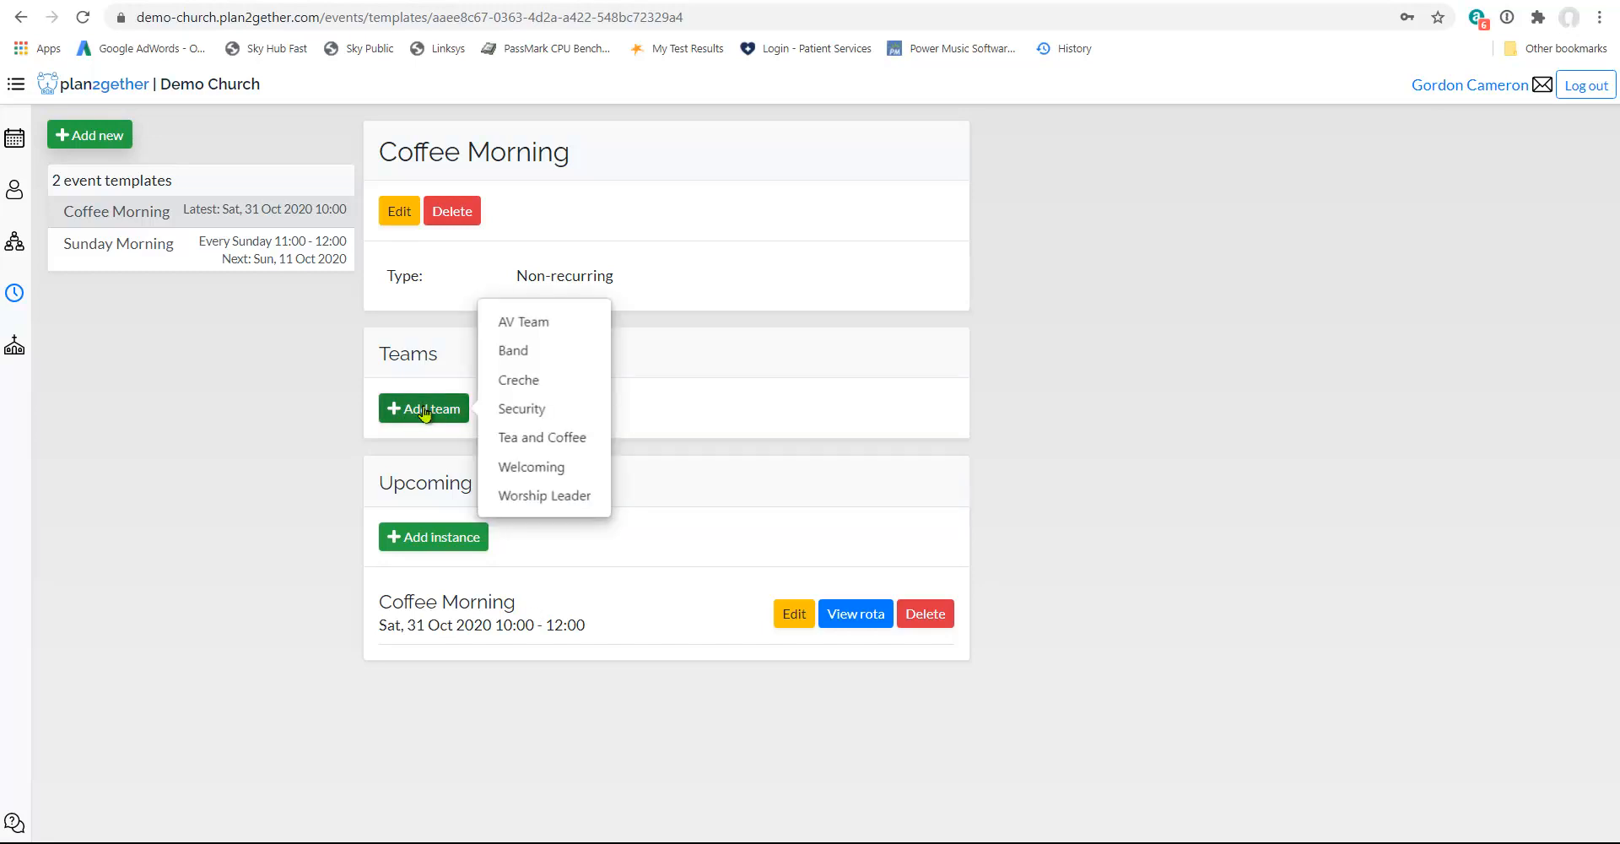
{"action": "left_click", "coordinate": [531, 412]}
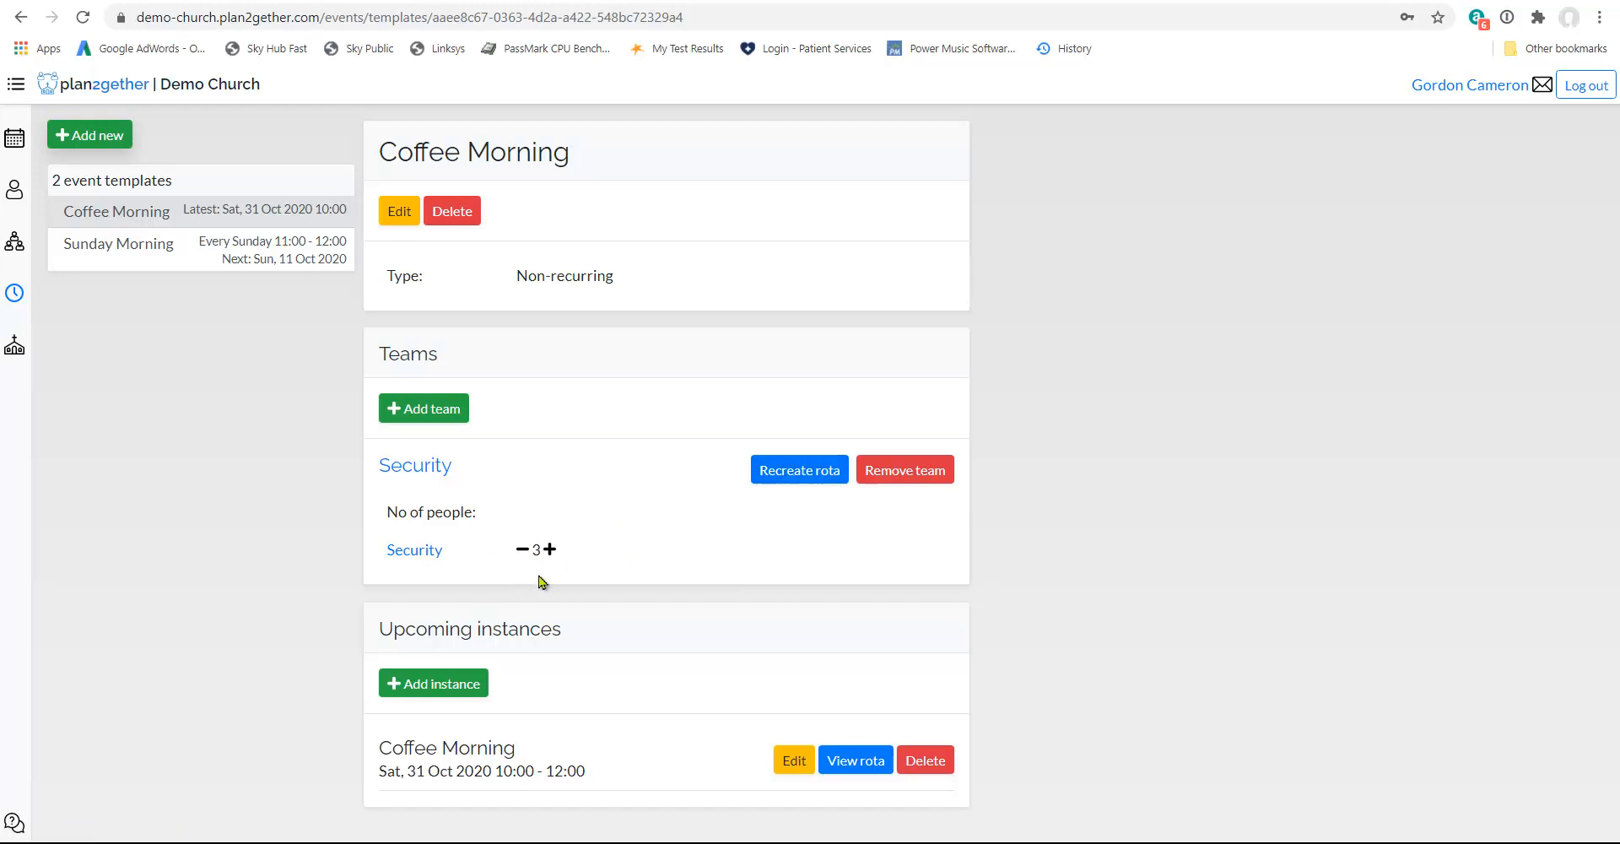
{"action": "left_click", "coordinate": [802, 471]}
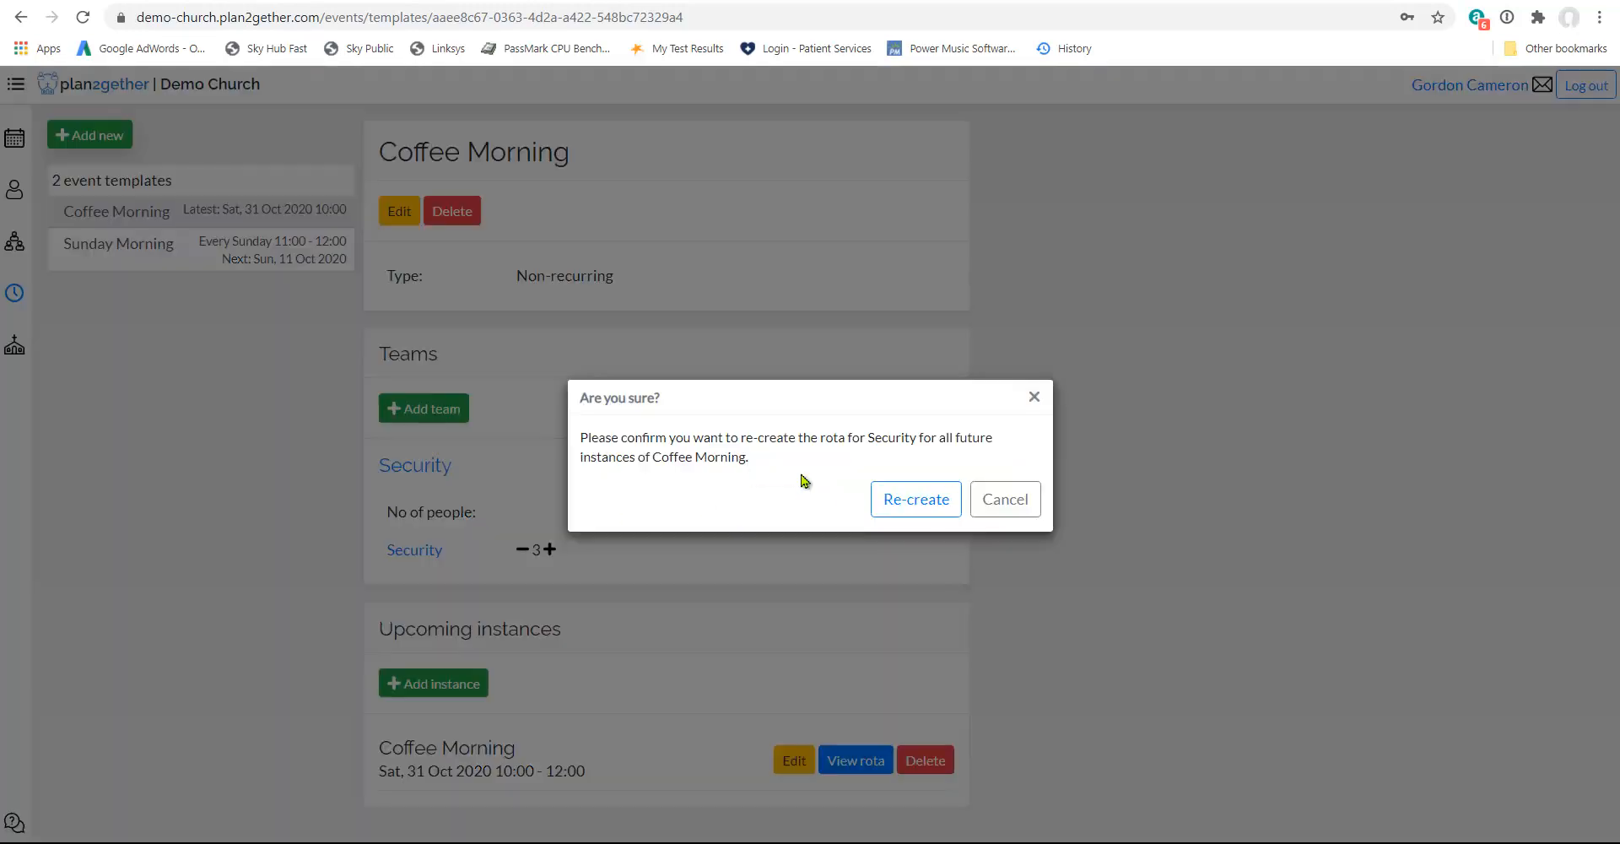
{"action": "left_click", "coordinate": [924, 505]}
Add the Tea and Coffee team to Coffee Morning with 5 people and re-create its rota for all future instances.
{"action": "left_click", "coordinate": [442, 412]}
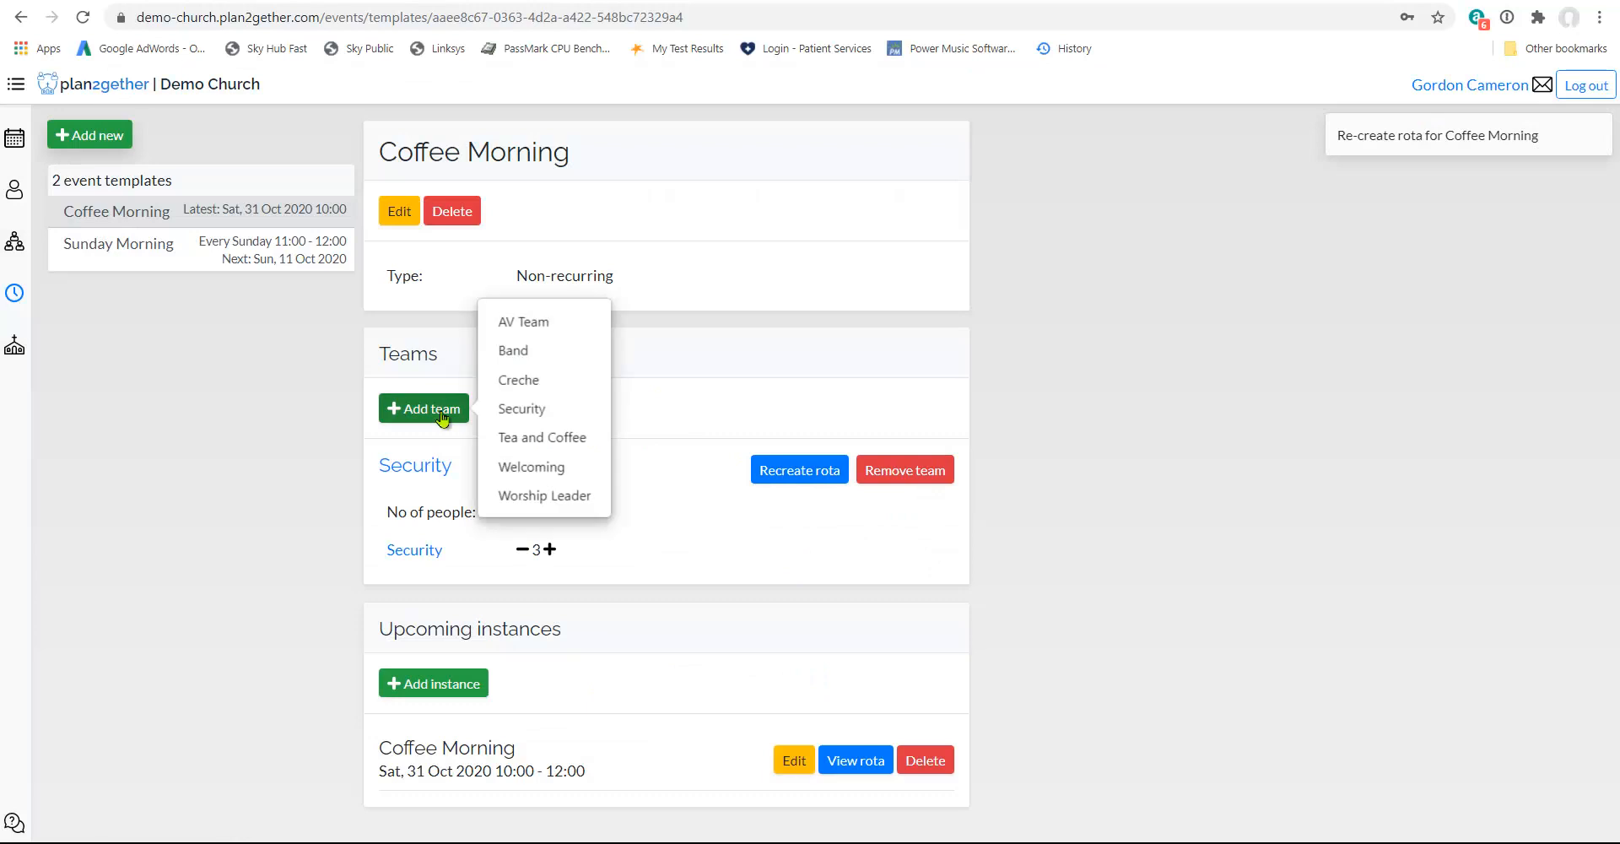
{"action": "left_click", "coordinate": [545, 438]}
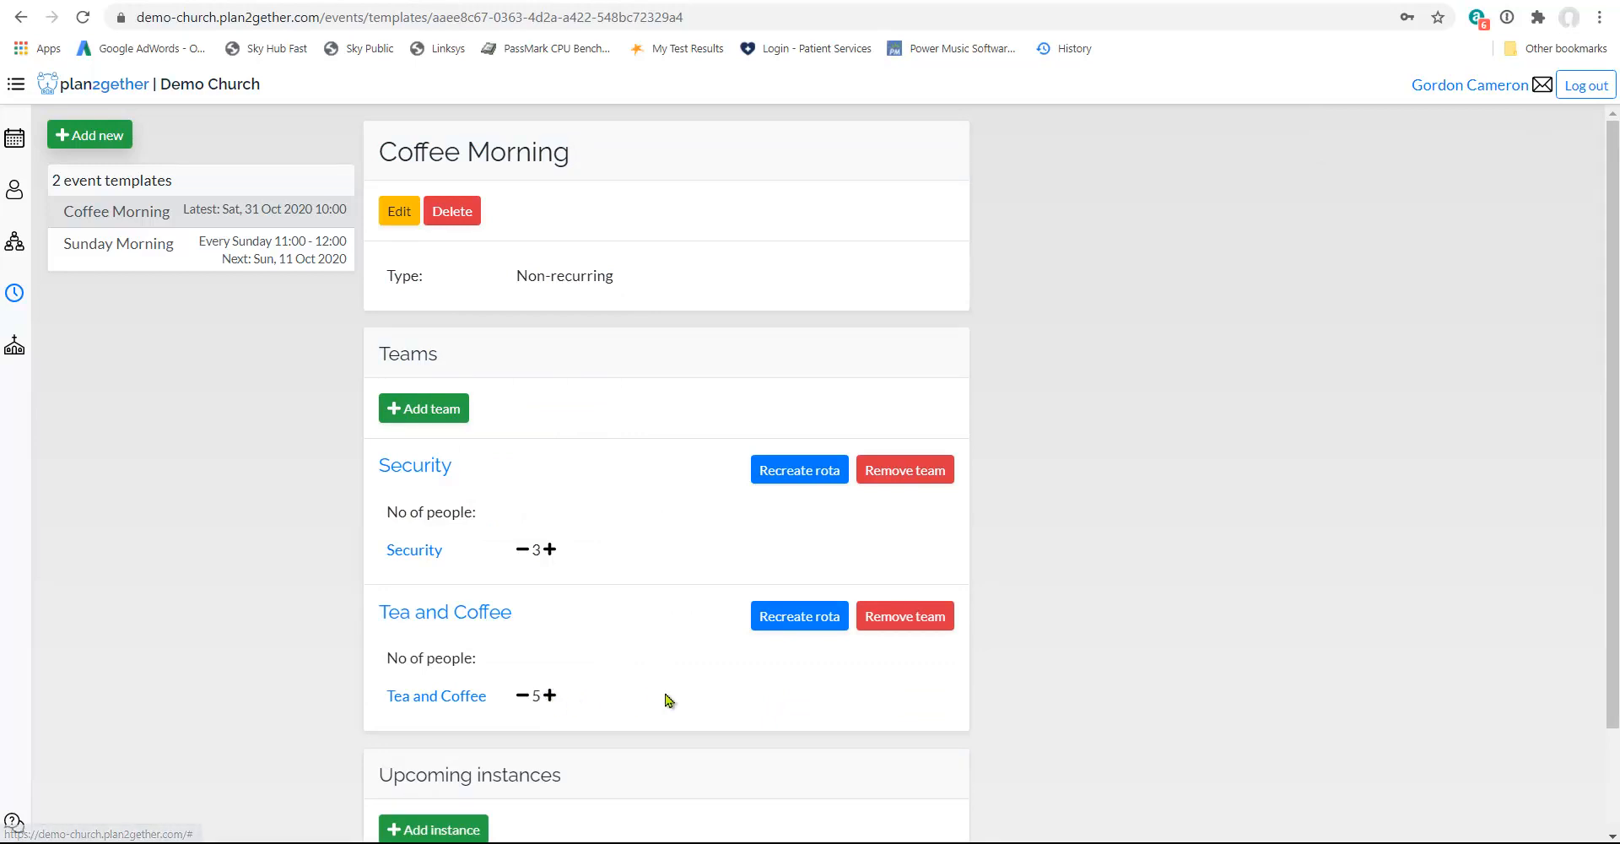
{"action": "left_click", "coordinate": [806, 620]}
{"action": "left_click", "coordinate": [919, 502]}
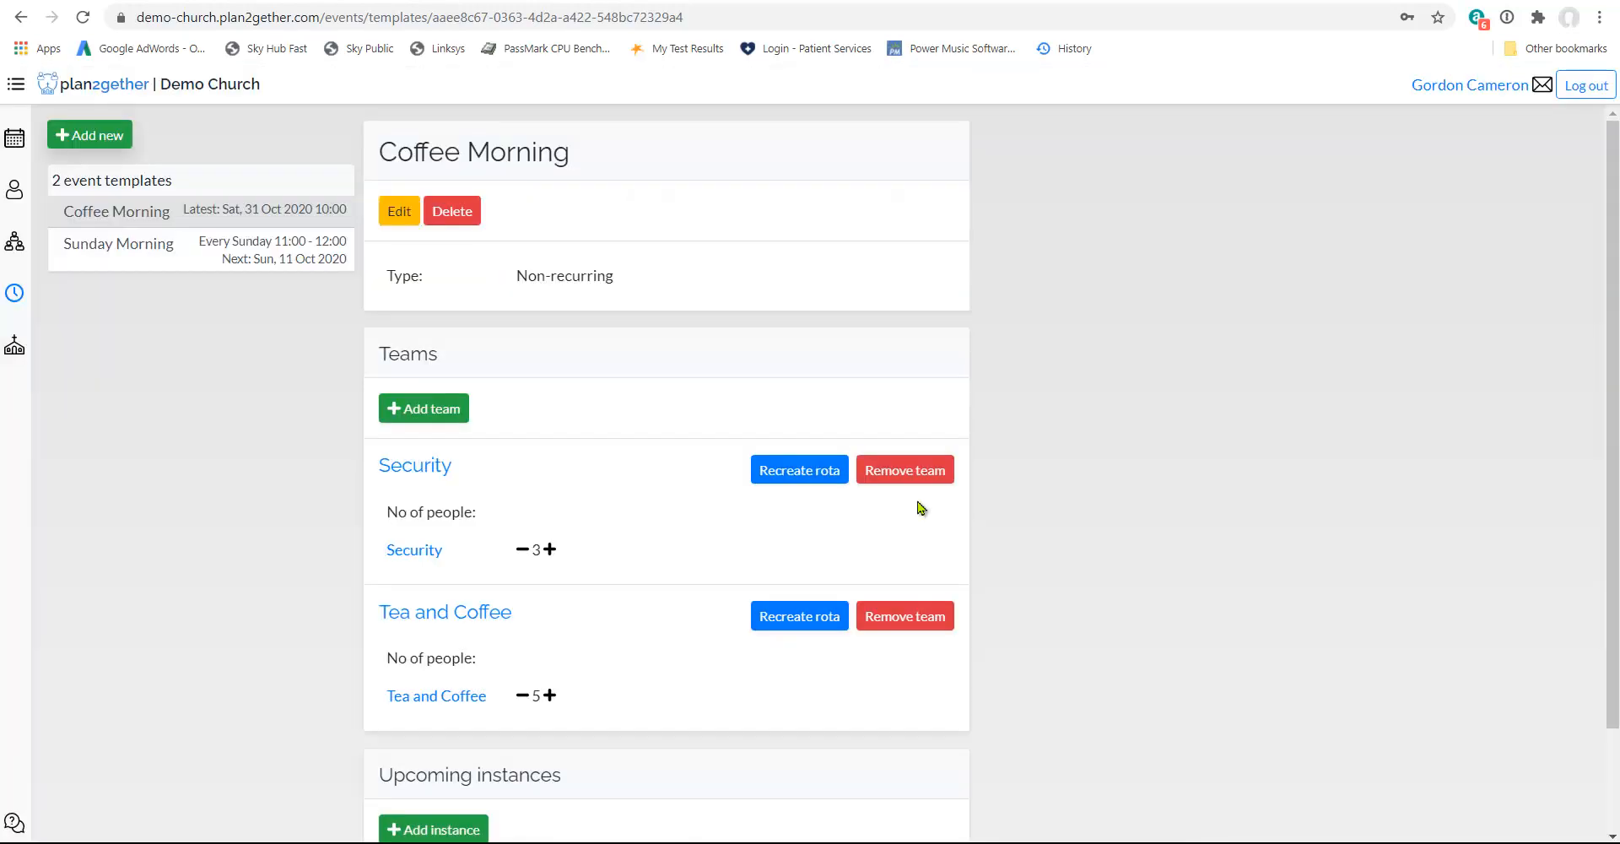
Add the Welcoming team to Coffee Morning with 2 welcoming people and re-create its rota for all future instances.
{"action": "left_click", "coordinate": [448, 410]}
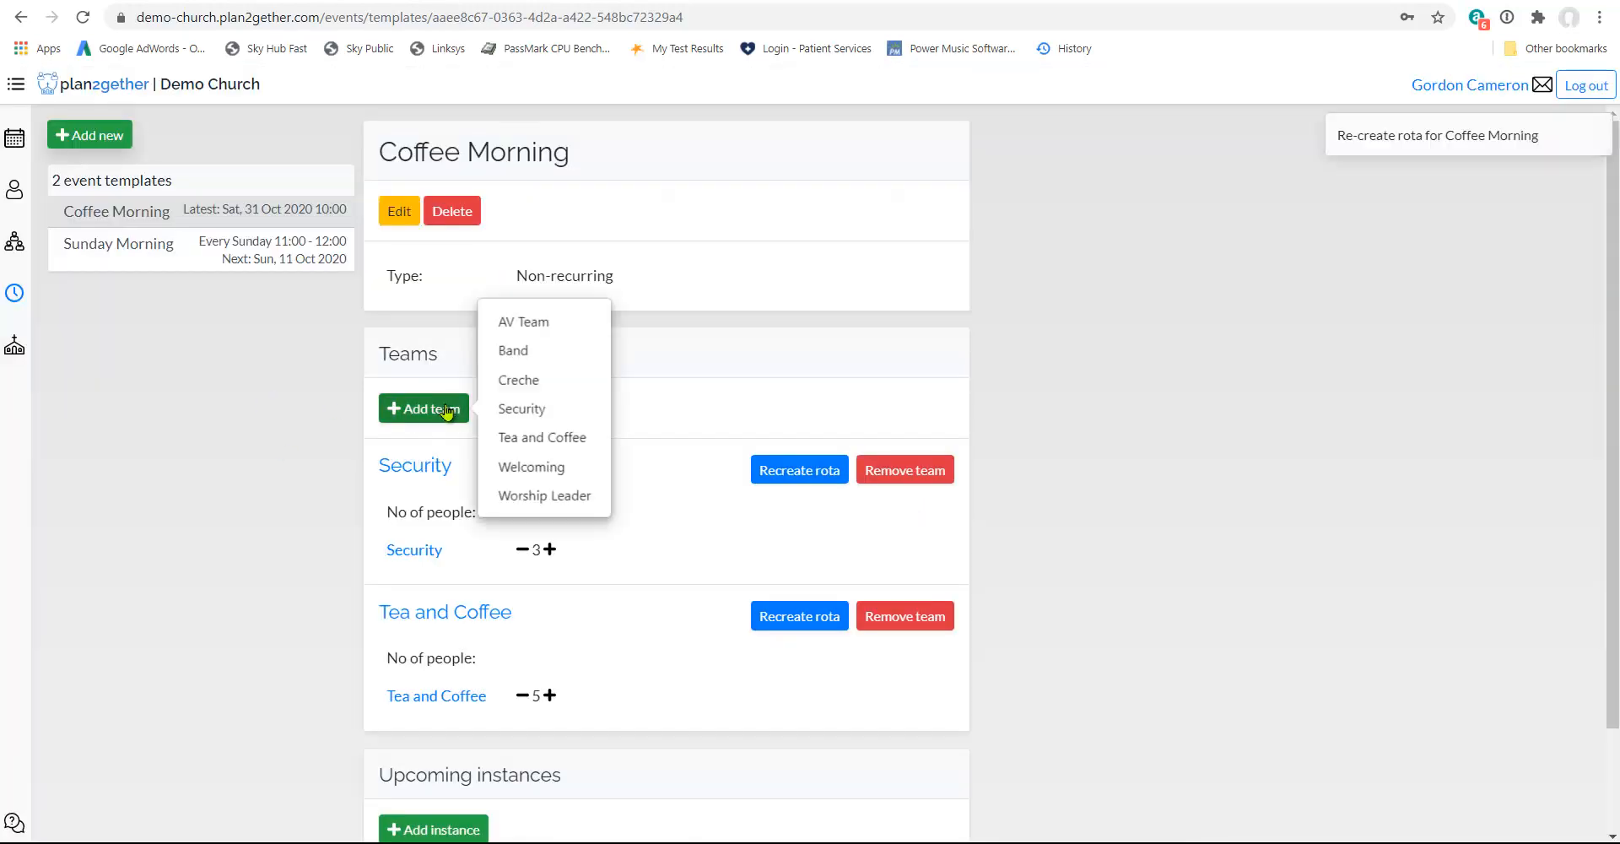
{"action": "left_click", "coordinate": [550, 467]}
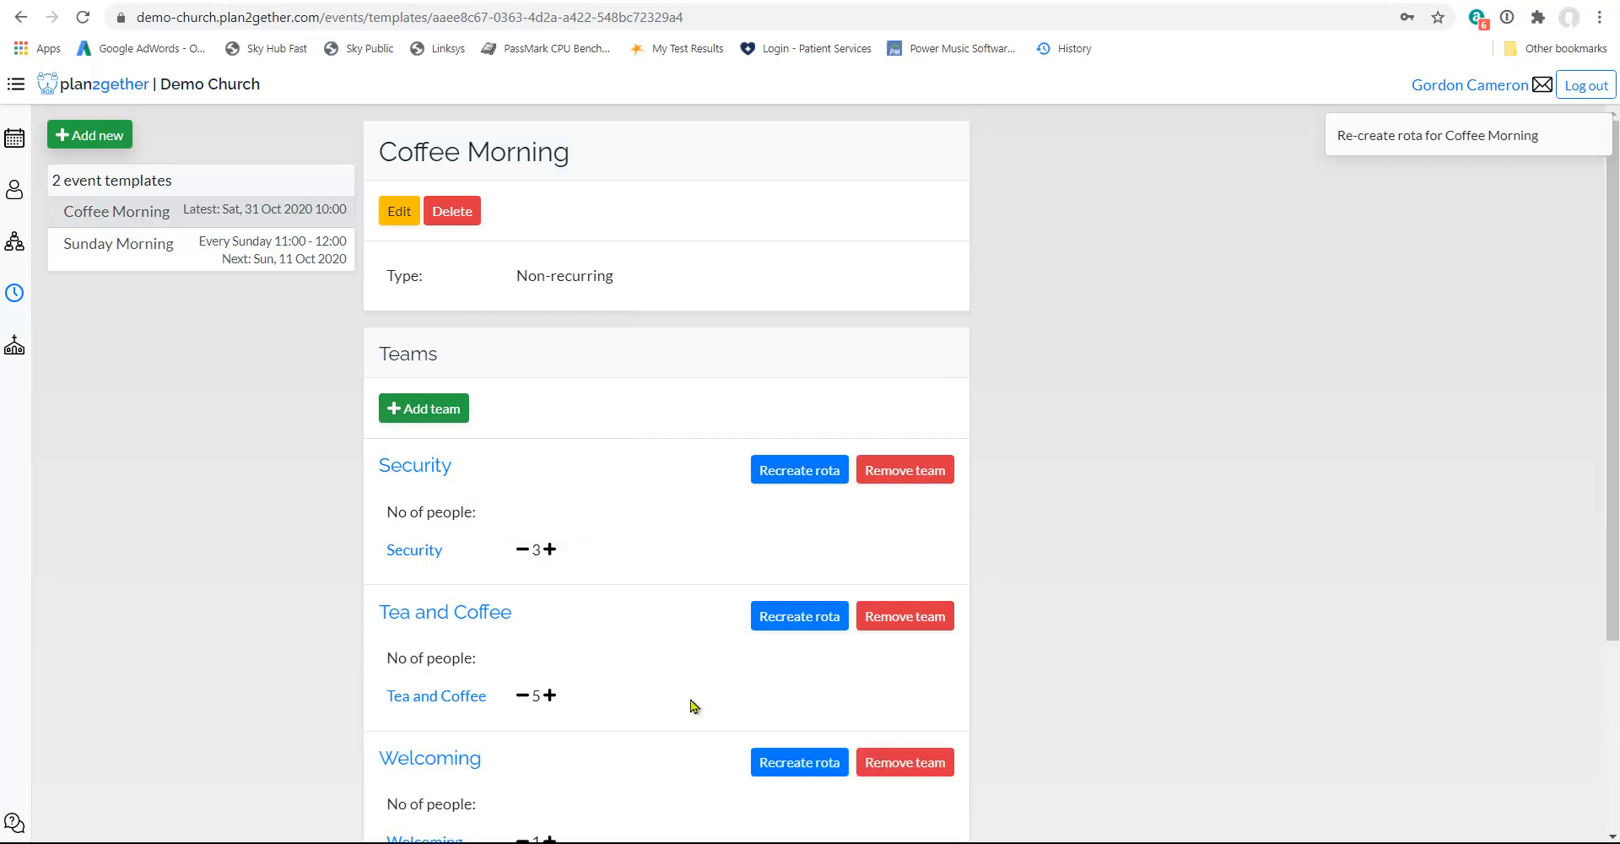
{"action": "scroll", "coordinate": [662, 777], "scroll_direction": "down", "scroll_amount": 1}
{"action": "scroll", "coordinate": [662, 782], "scroll_direction": "down", "scroll_amount": 1}
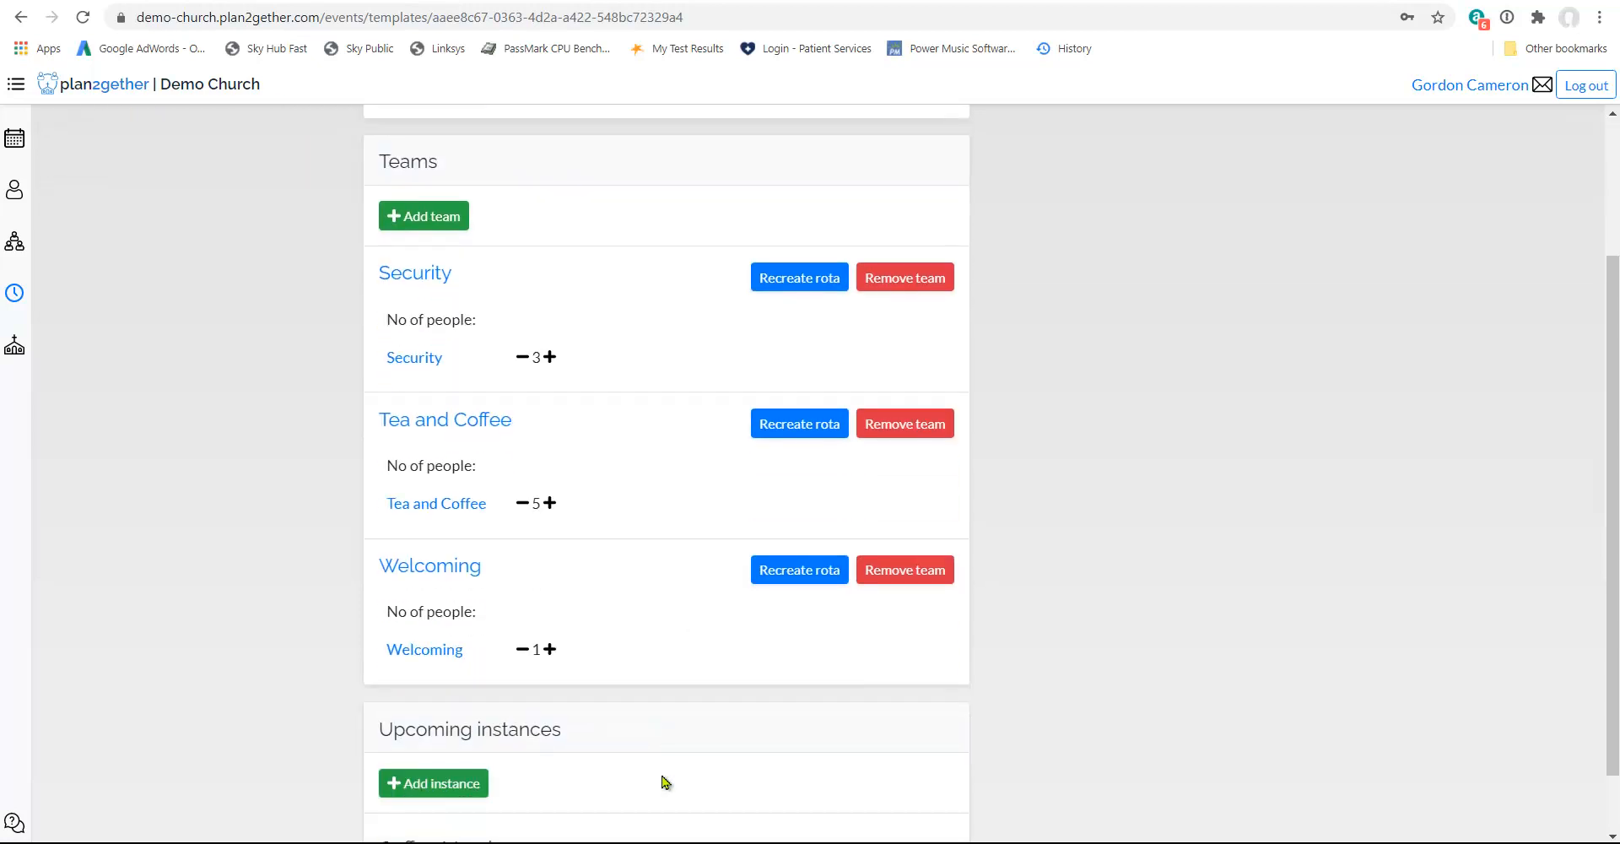
{"action": "left_click", "coordinate": [550, 649]}
{"action": "left_click", "coordinate": [802, 576]}
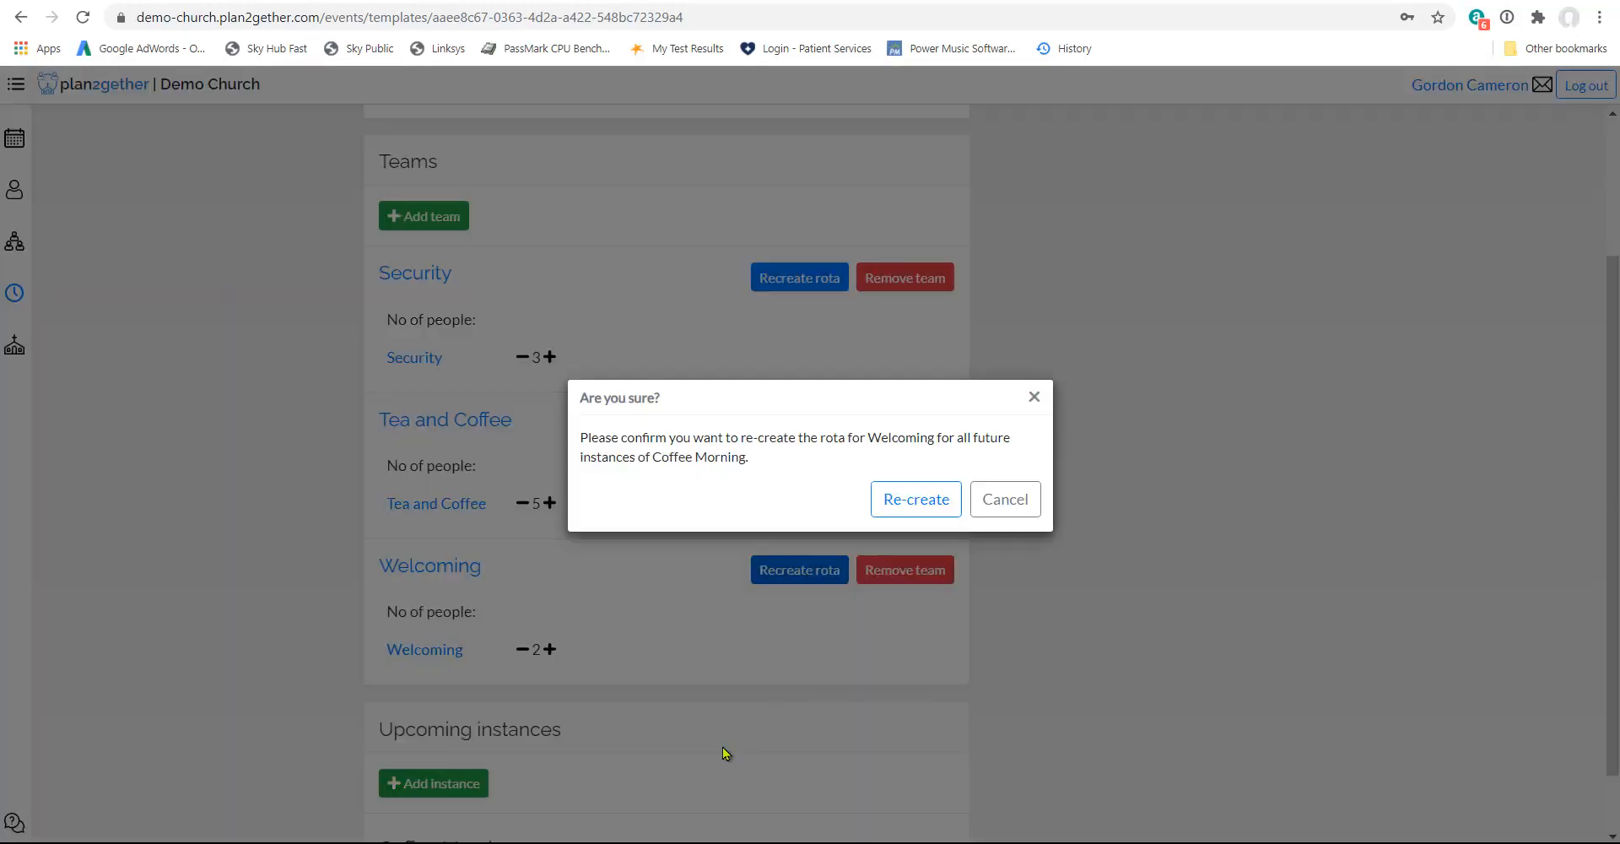
{"action": "left_click", "coordinate": [933, 512]}
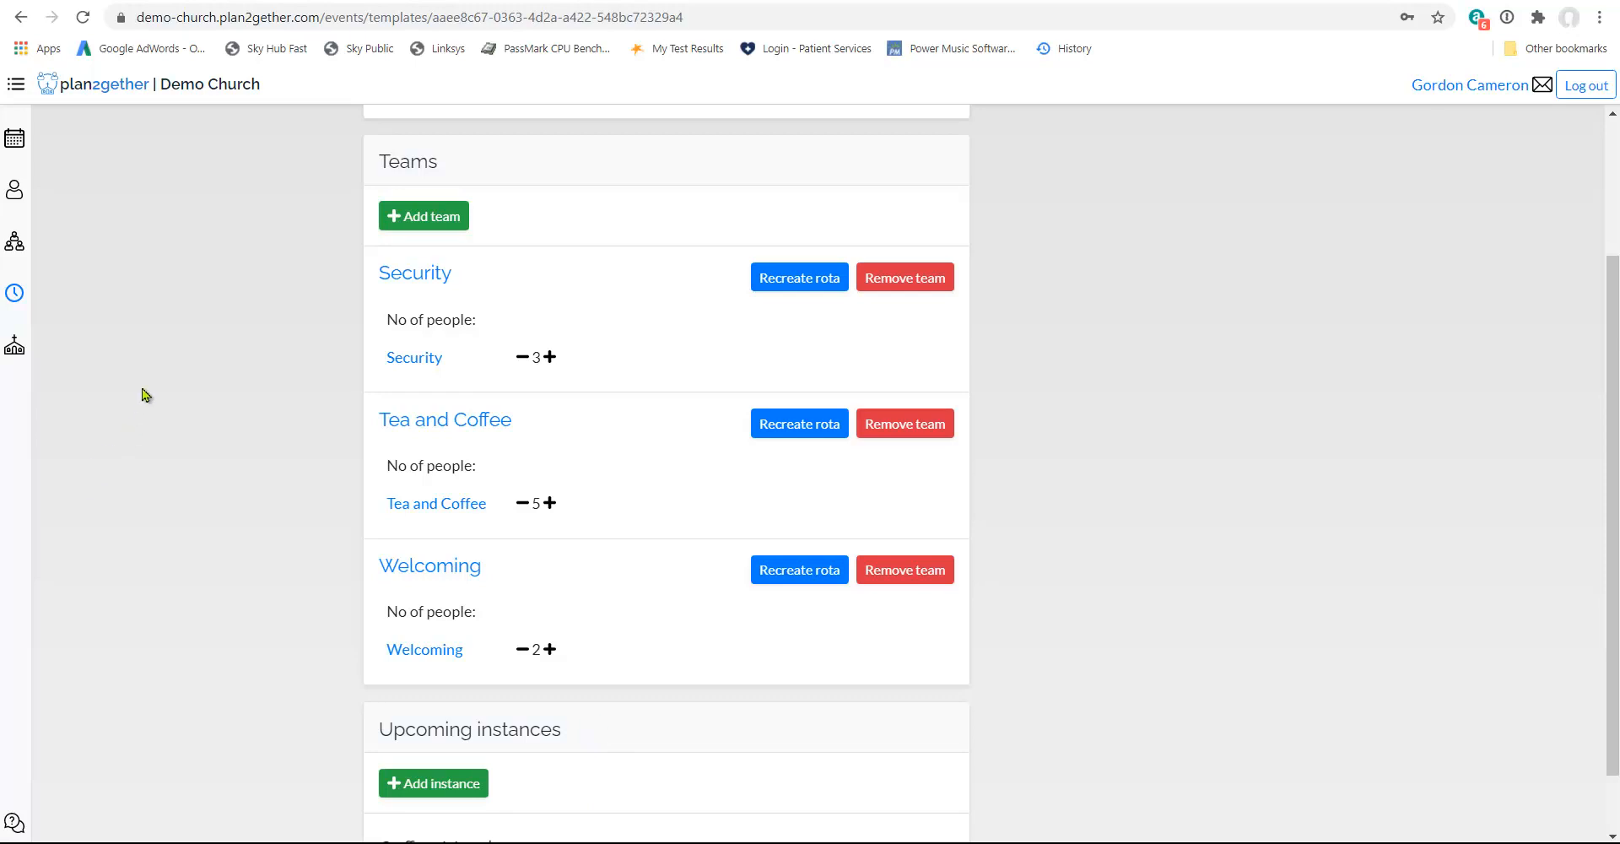
Check the Coffee Morning entry of 31 Oct in the rota, and return to the event templates.
{"action": "left_click", "coordinate": [18, 143]}
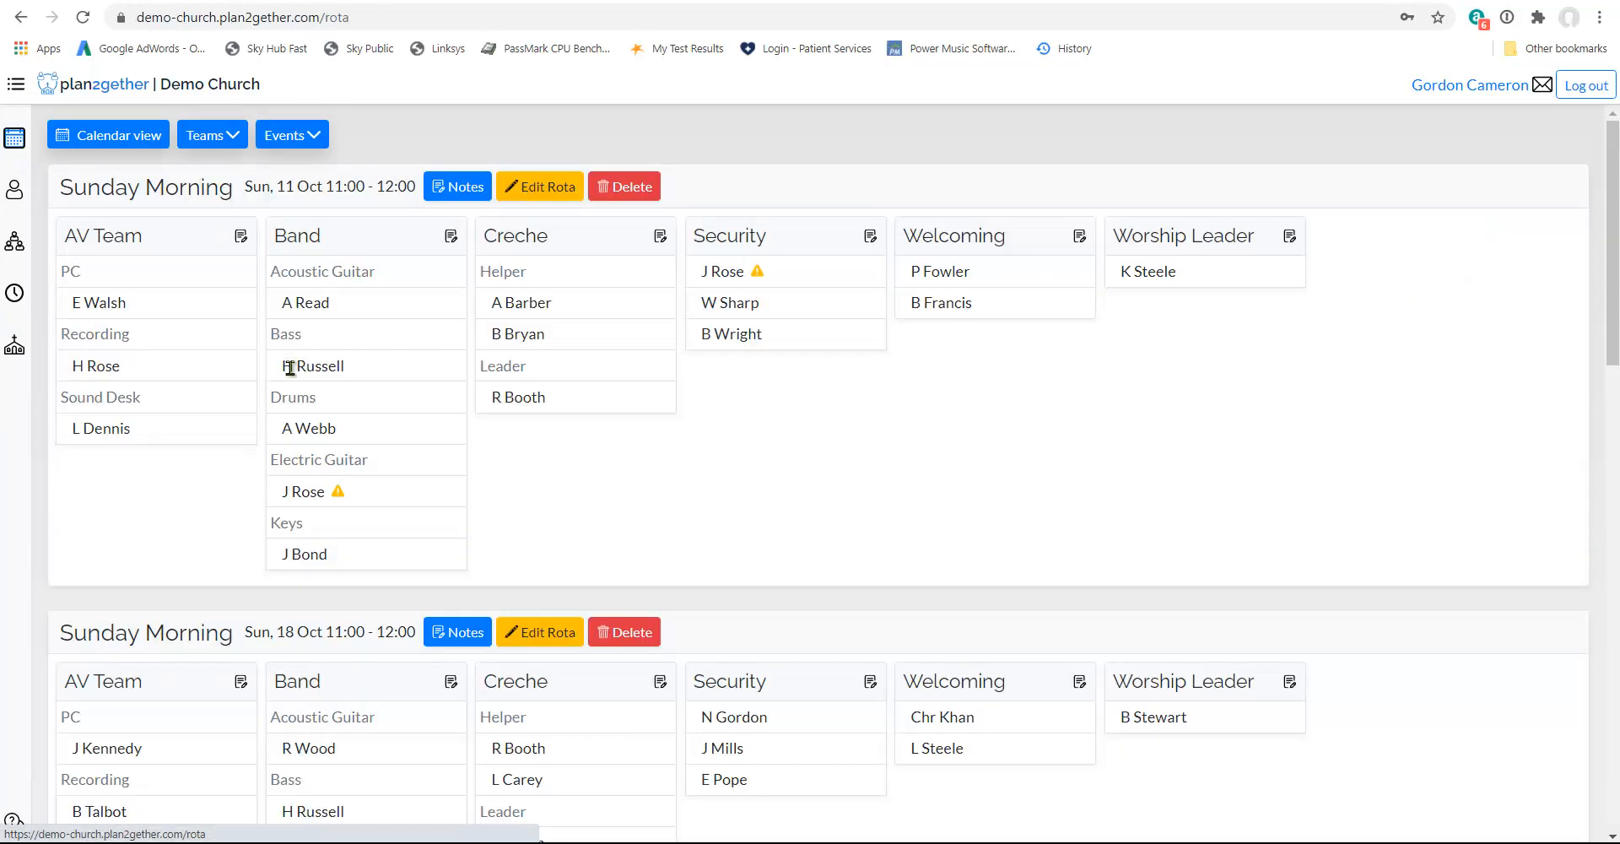
{"action": "scroll", "coordinate": [286, 363], "scroll_direction": "down", "scroll_amount": 9}
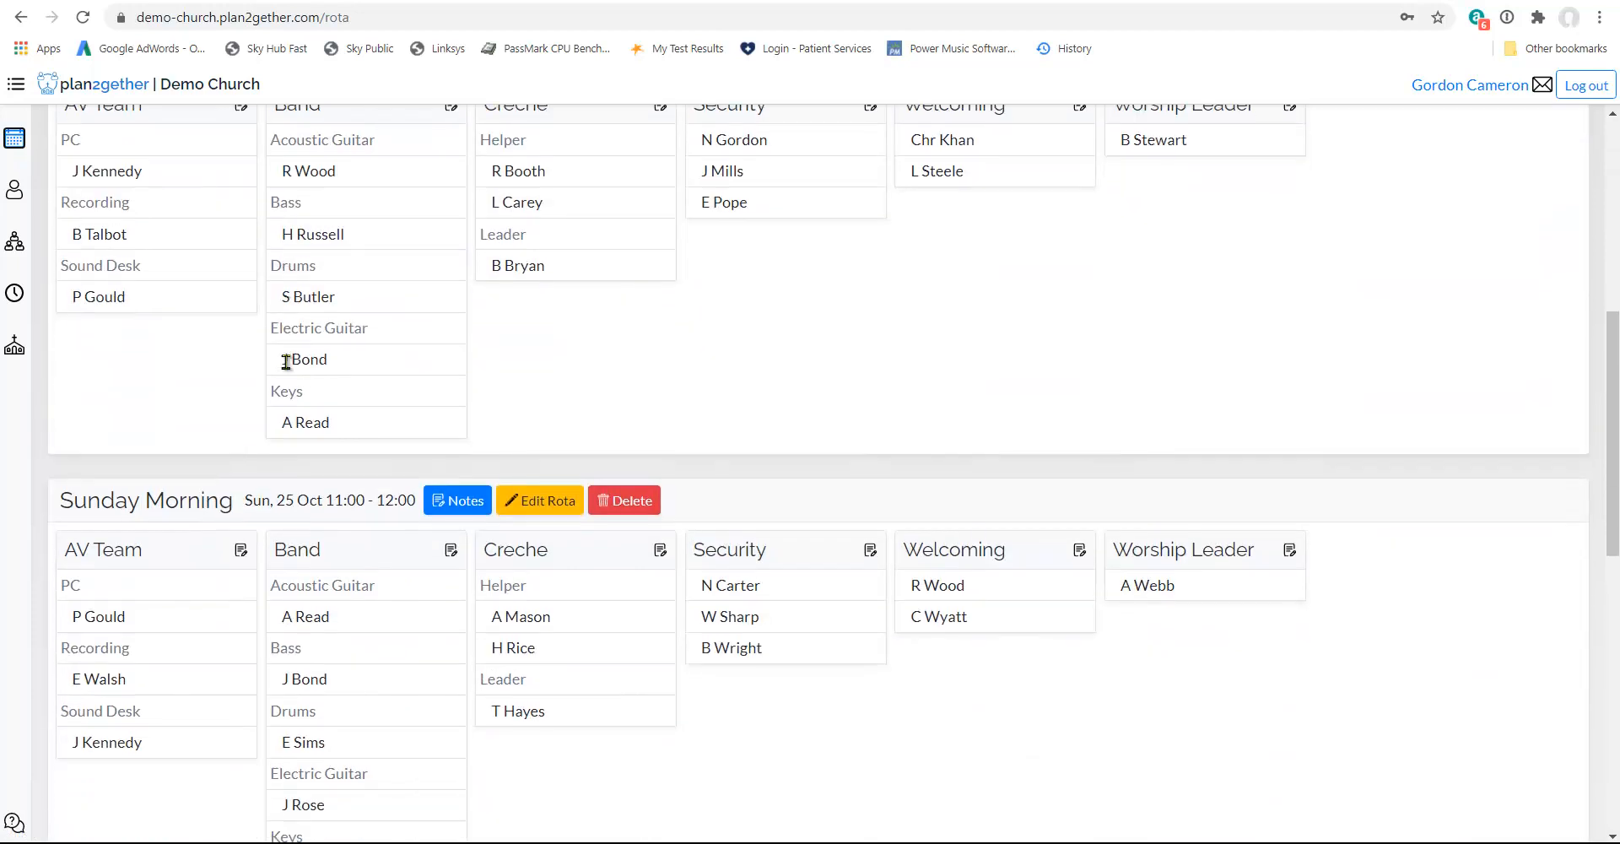
{"action": "scroll", "coordinate": [286, 363], "scroll_direction": "down", "scroll_amount": 6}
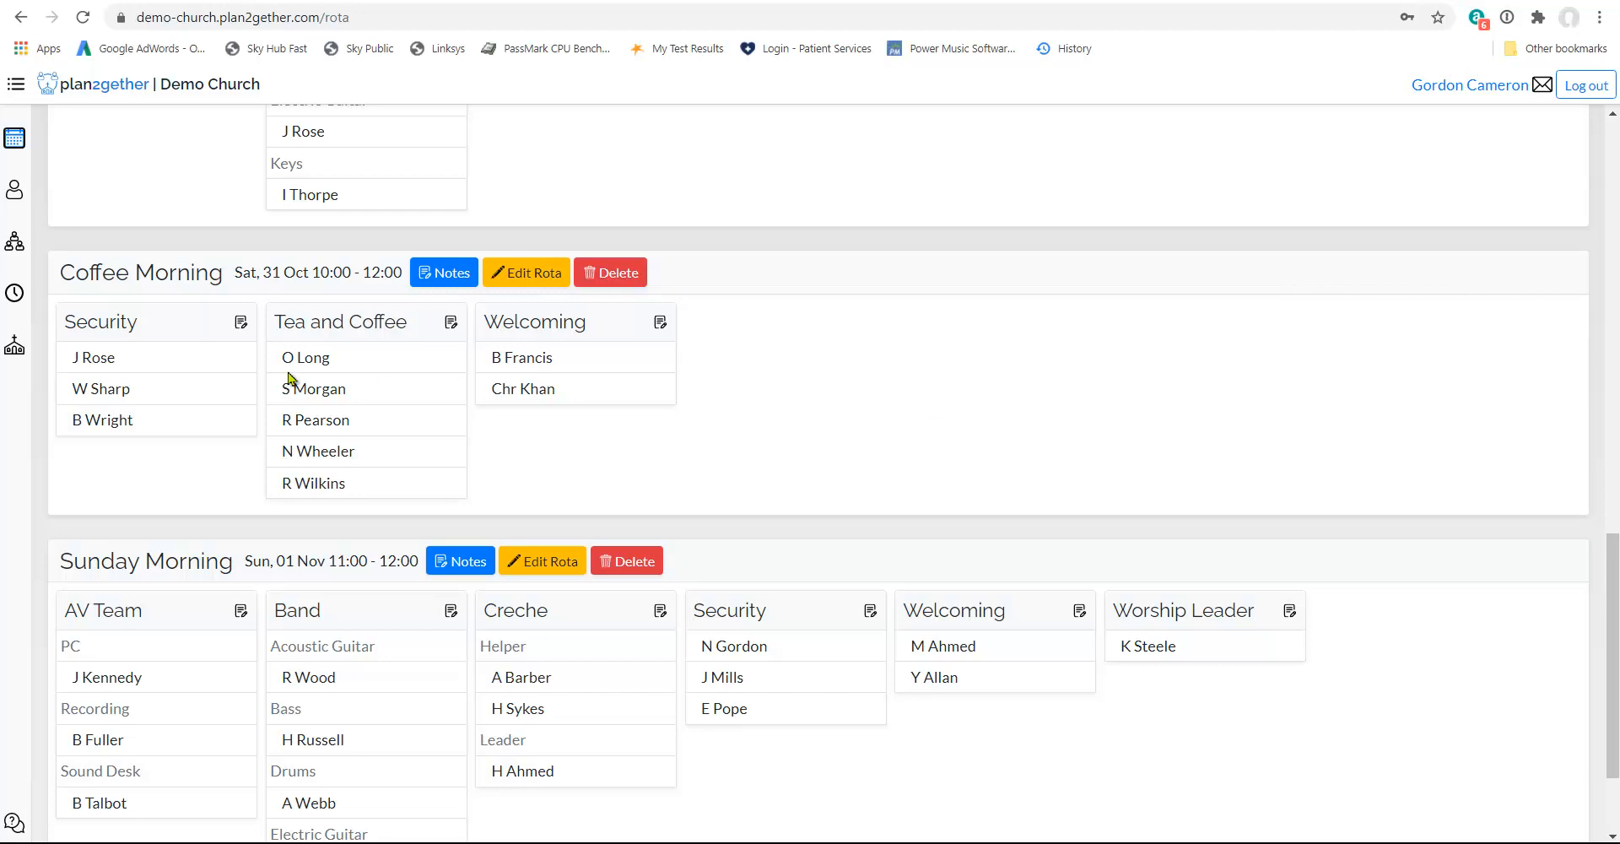
{"action": "left_click", "coordinate": [15, 295]}
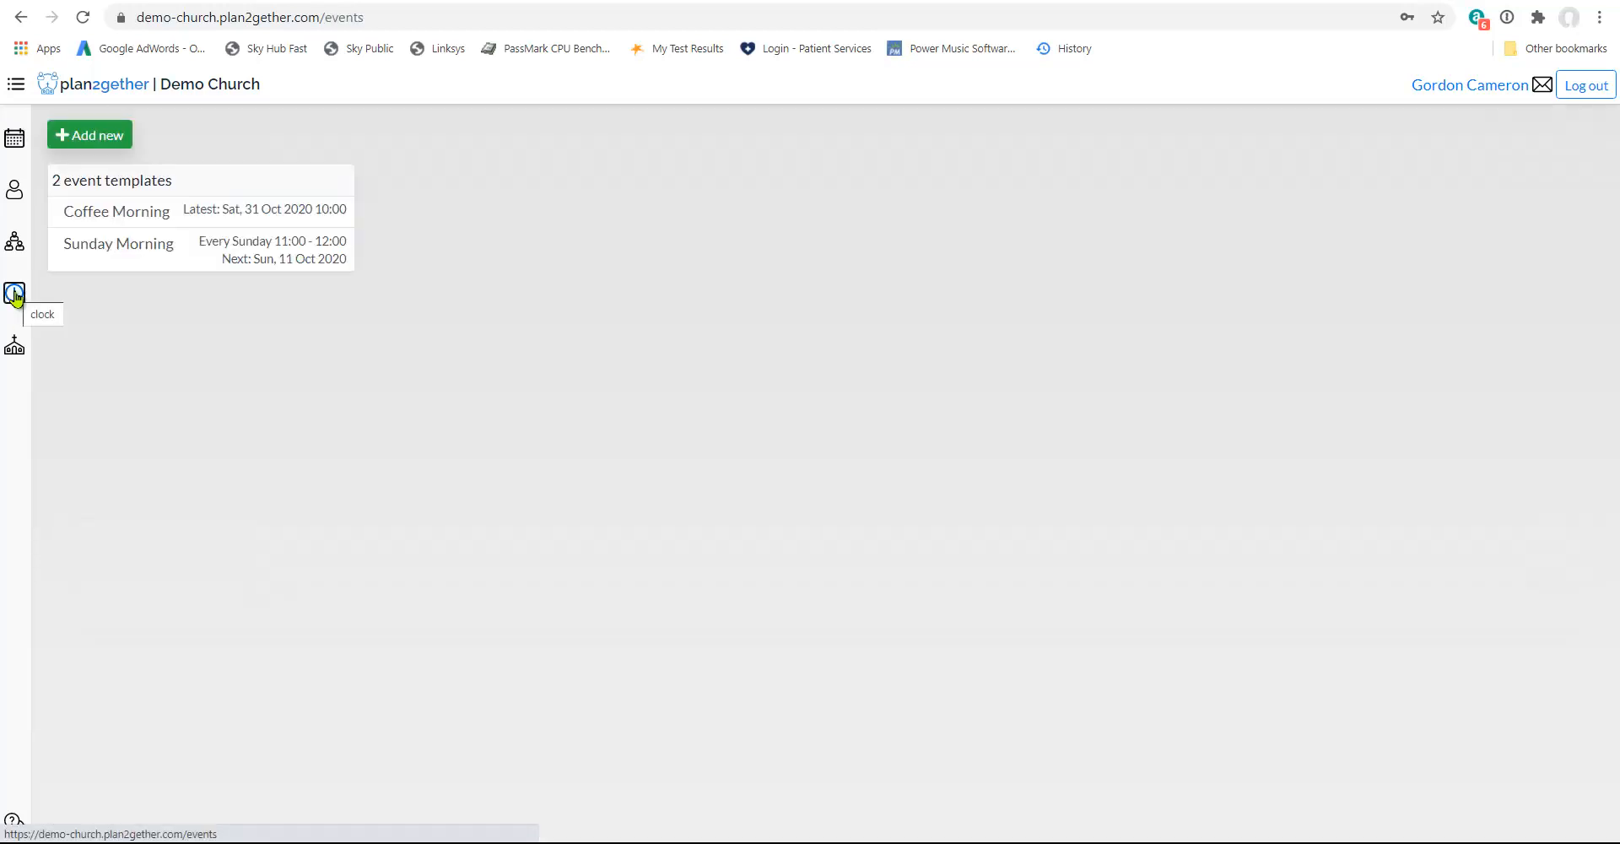
Add an upcoming instance to the Coffee Morning template dated 2020-12-05, keeping the 10:00 - 12:00 times.
{"action": "left_click", "coordinate": [166, 226]}
{"action": "scroll", "coordinate": [595, 535], "scroll_direction": "down", "scroll_amount": 3}
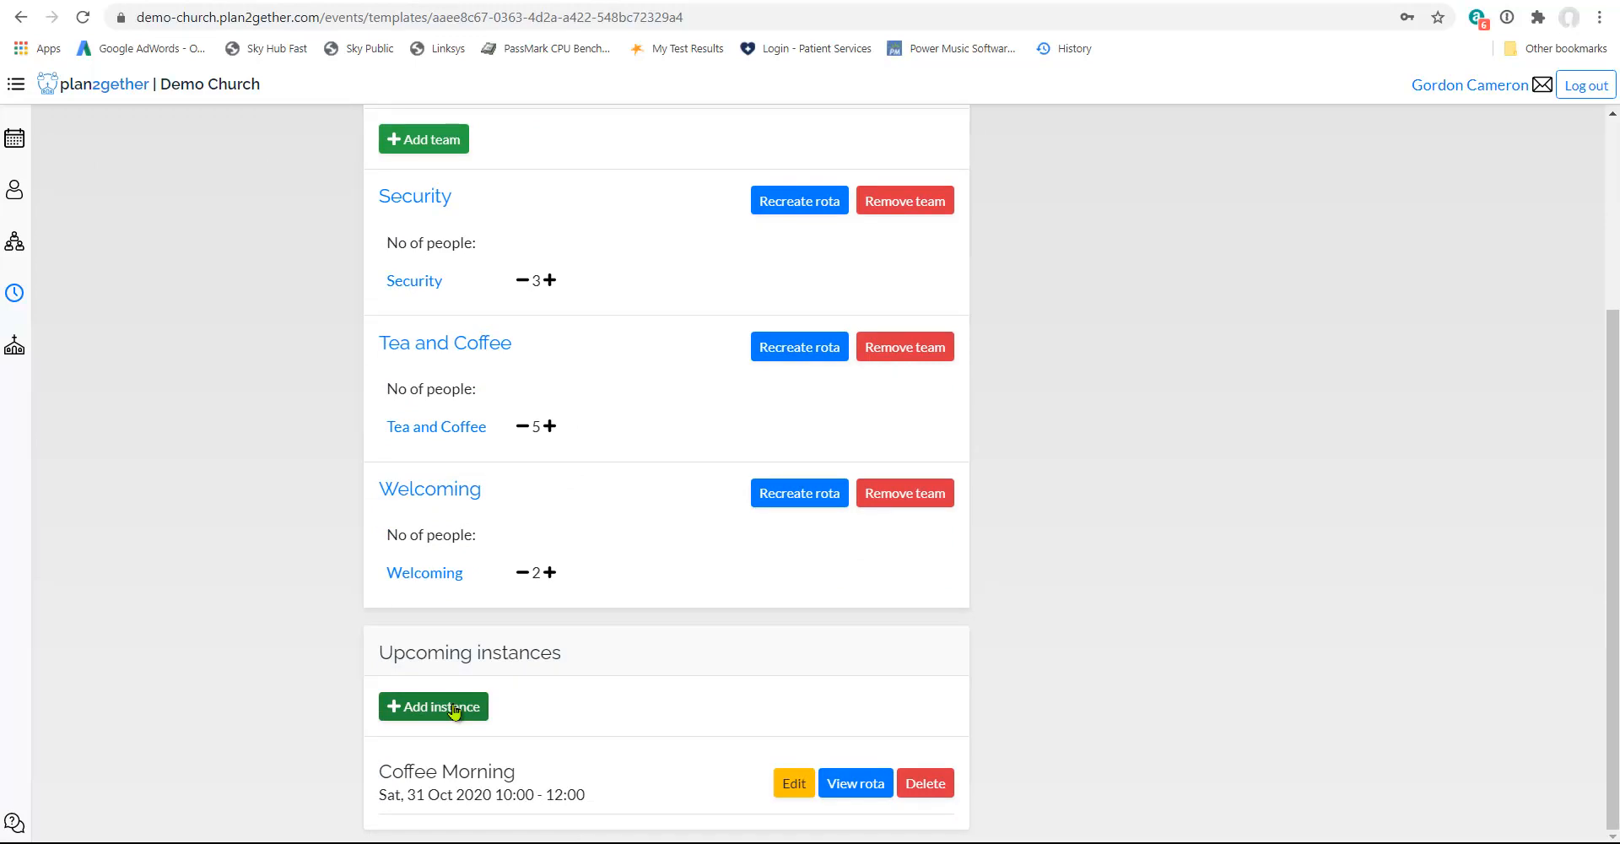
{"action": "left_click", "coordinate": [454, 710]}
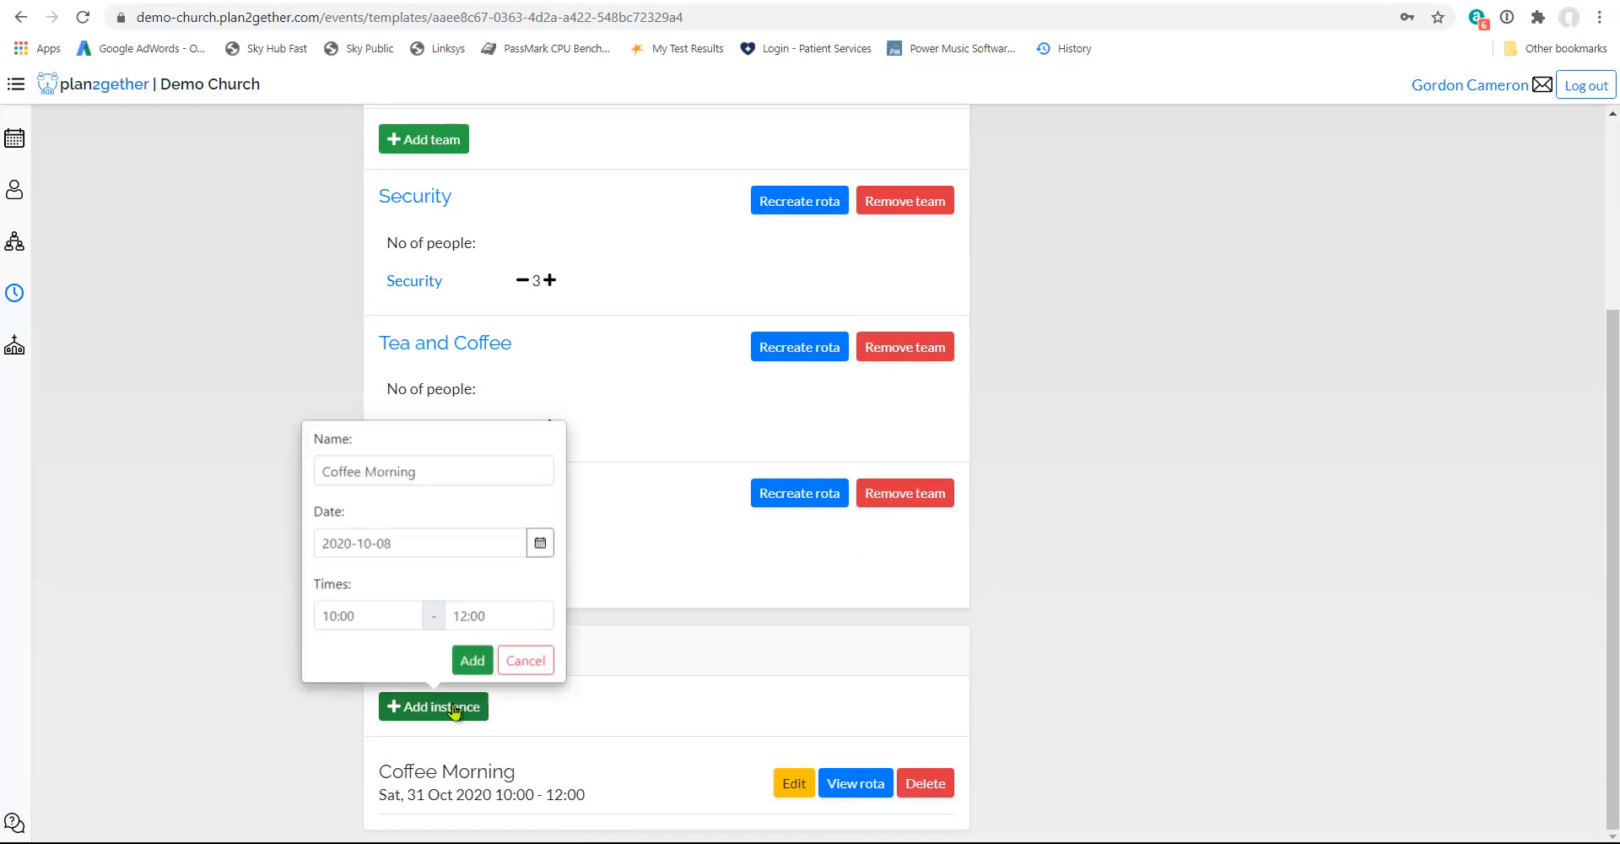
{"action": "left_click", "coordinate": [539, 544]}
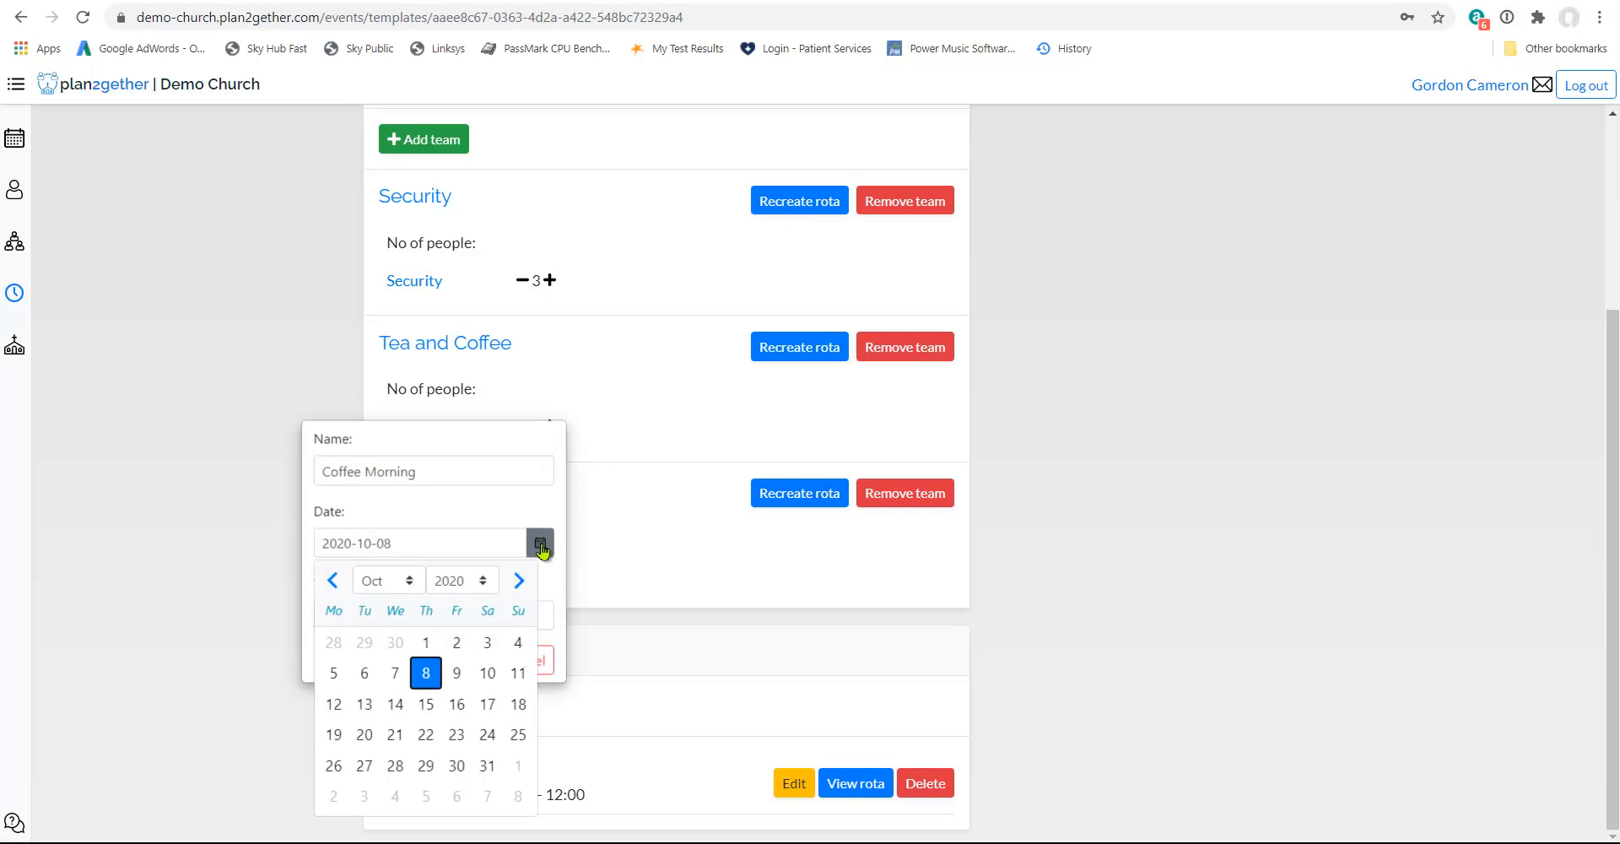
{"action": "left_click", "coordinate": [388, 580]}
{"action": "left_click", "coordinate": [384, 746]}
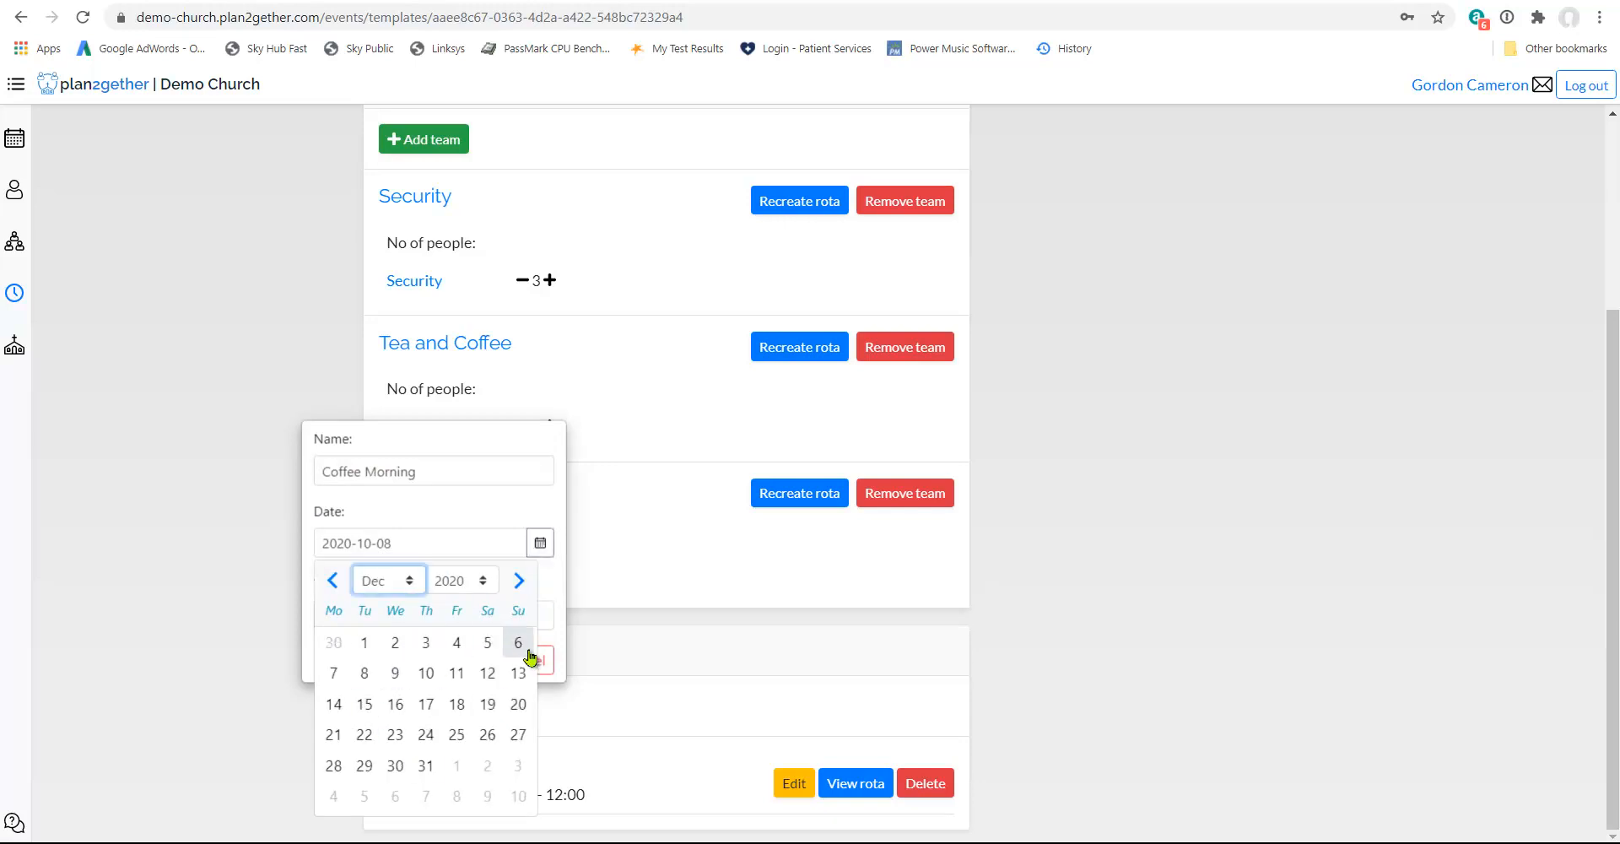
{"action": "left_click", "coordinate": [488, 645]}
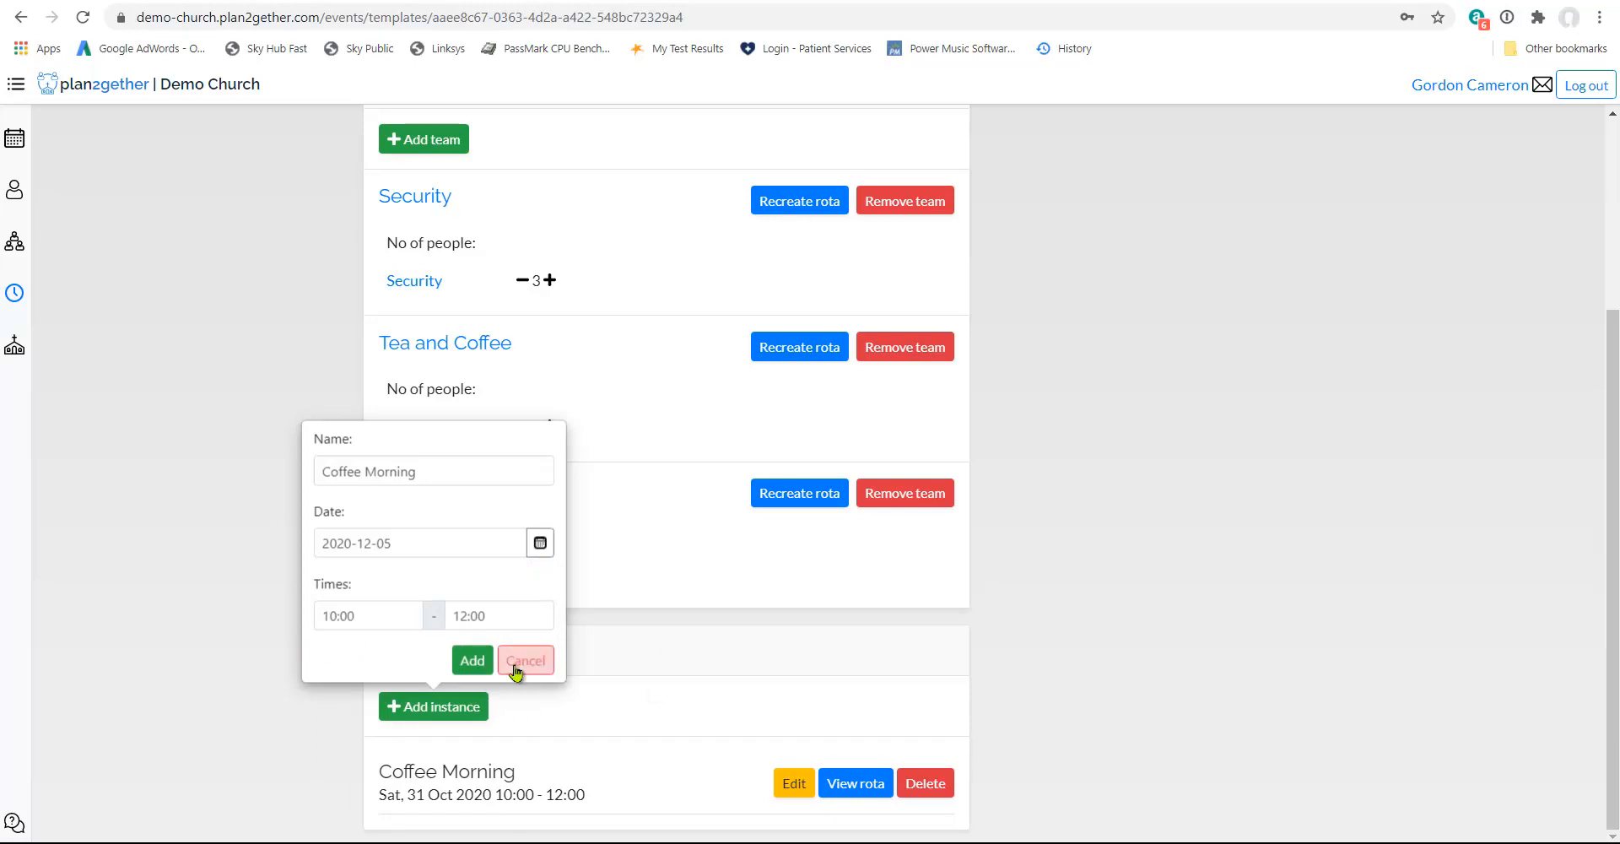
{"action": "left_click", "coordinate": [473, 663]}
{"action": "scroll", "coordinate": [475, 663], "scroll_direction": "down", "scroll_amount": 1}
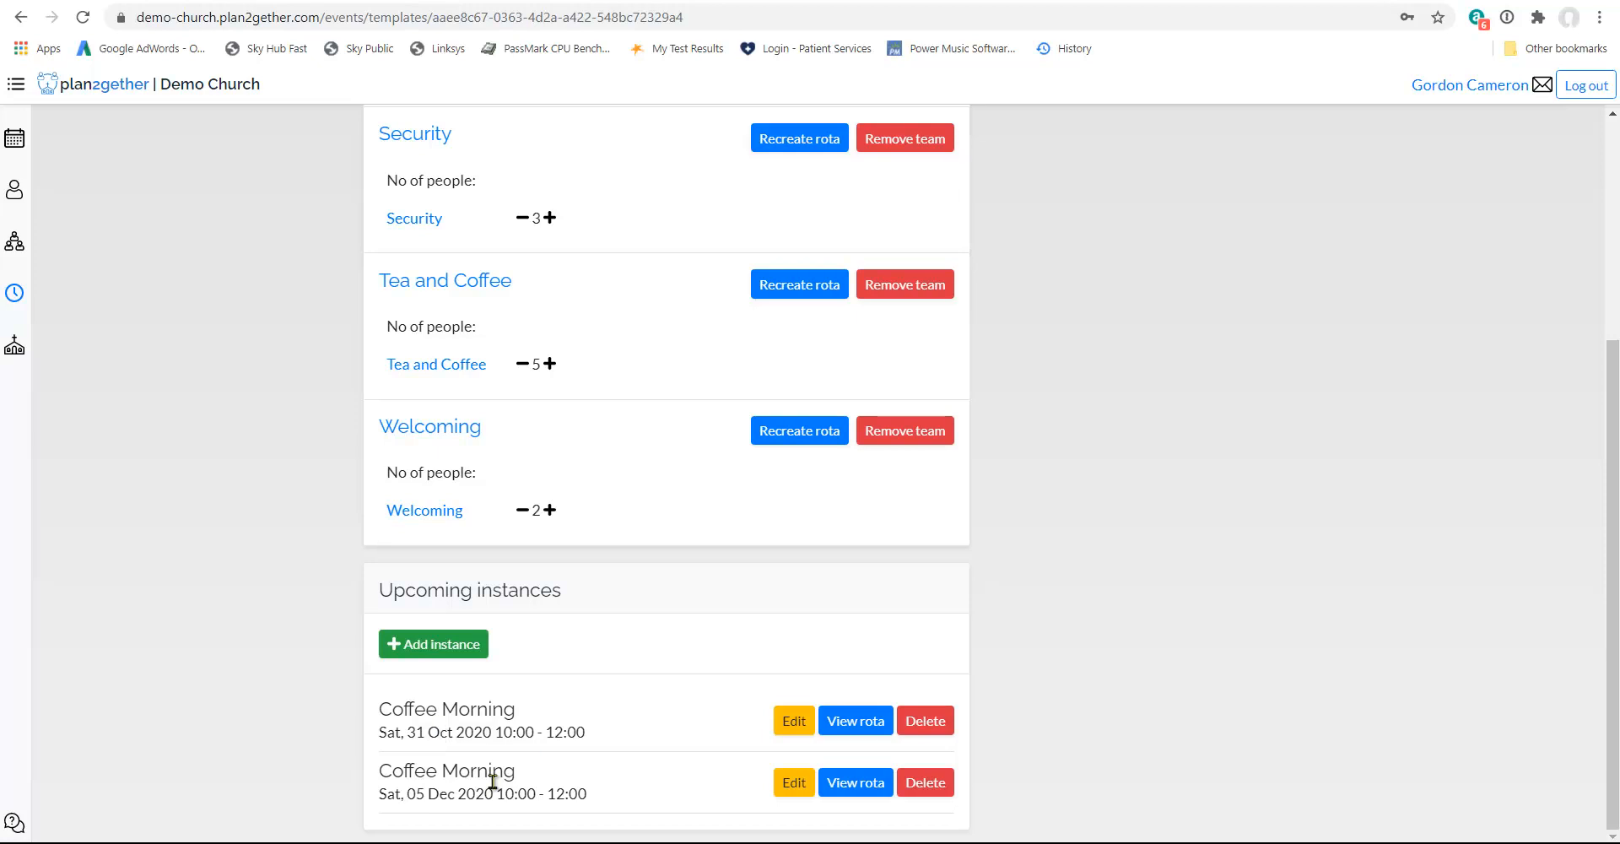
{"action": "scroll", "coordinate": [493, 781], "scroll_direction": "up", "scroll_amount": 2}
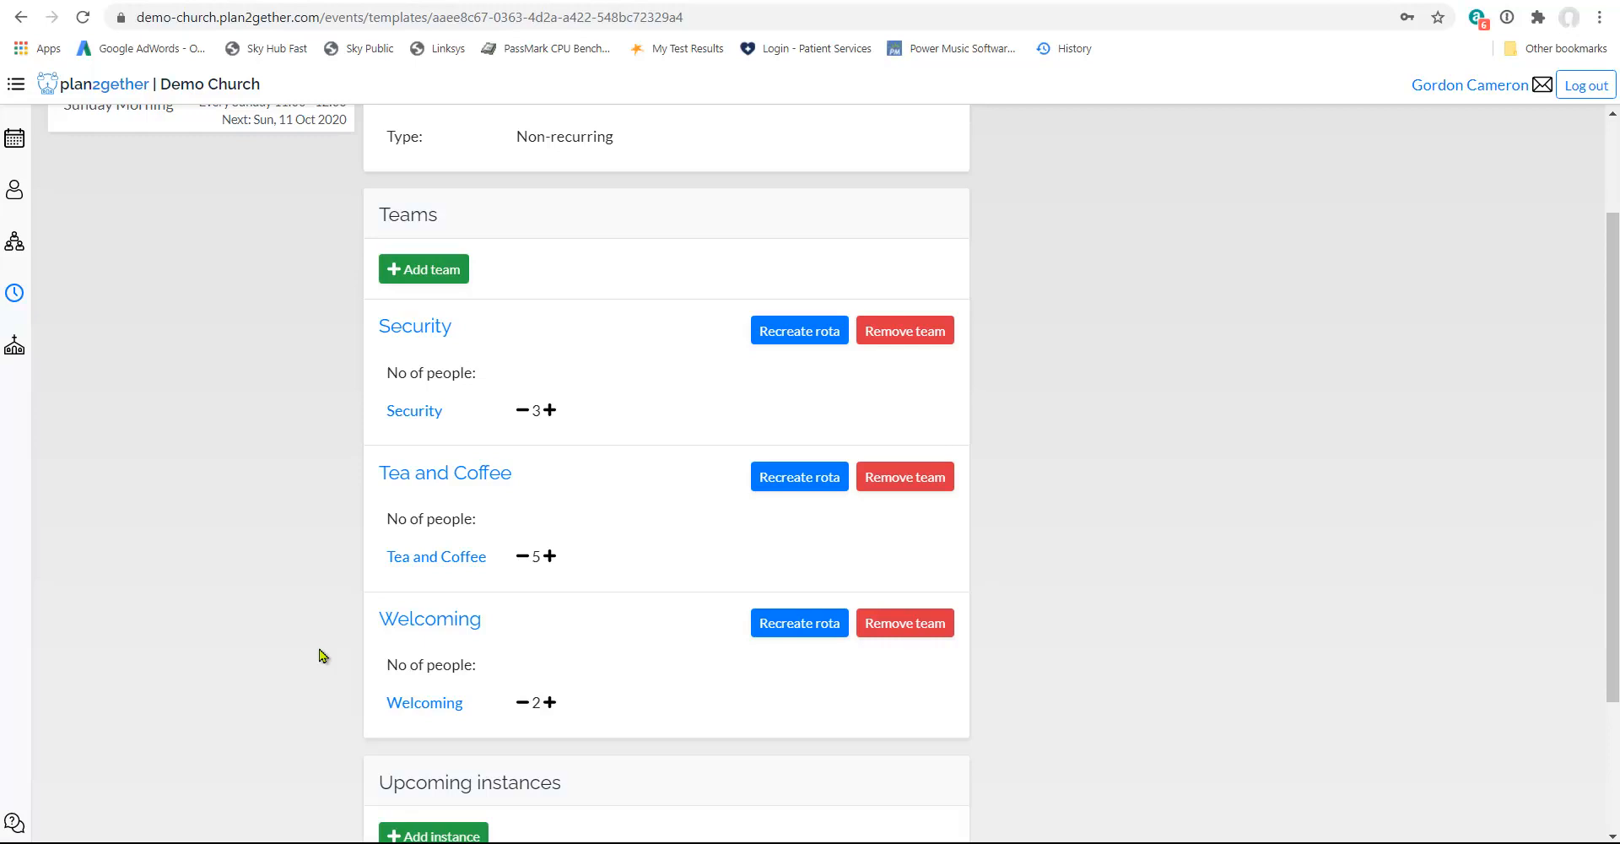
{"action": "scroll", "coordinate": [322, 655], "scroll_direction": "down", "scroll_amount": 1}
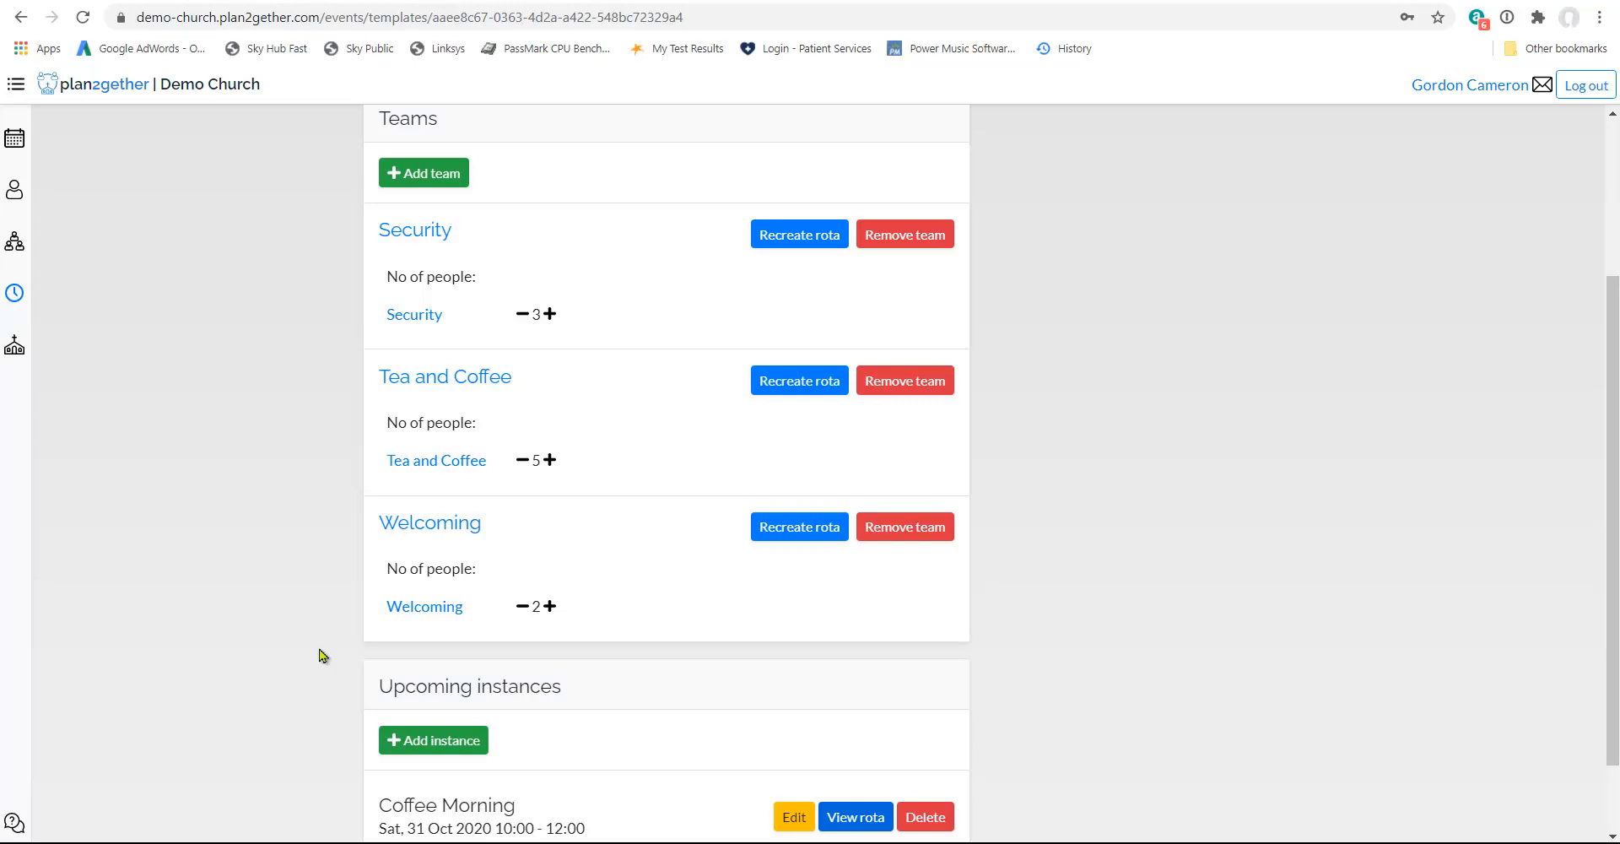